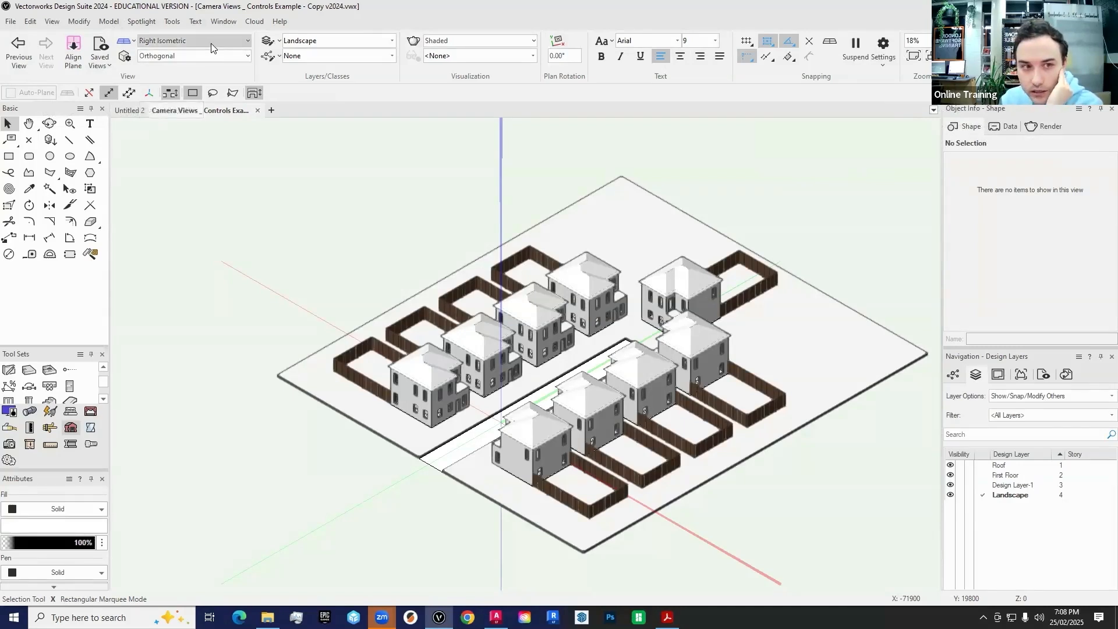
Switch the housing model from the right isometric to the Front view
click(212, 44)
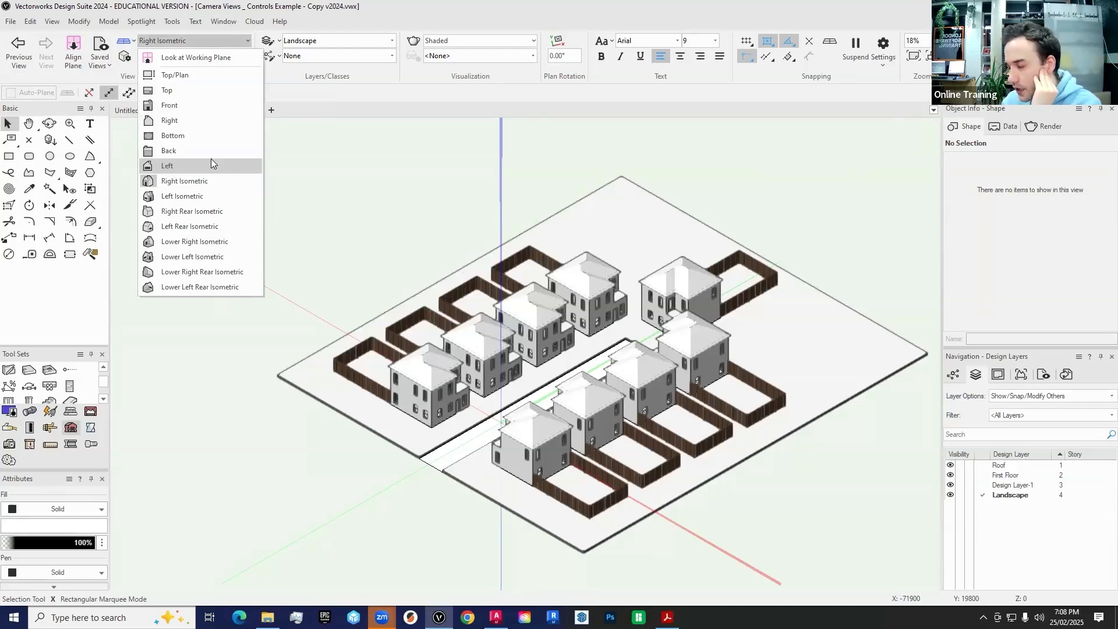
click(169, 105)
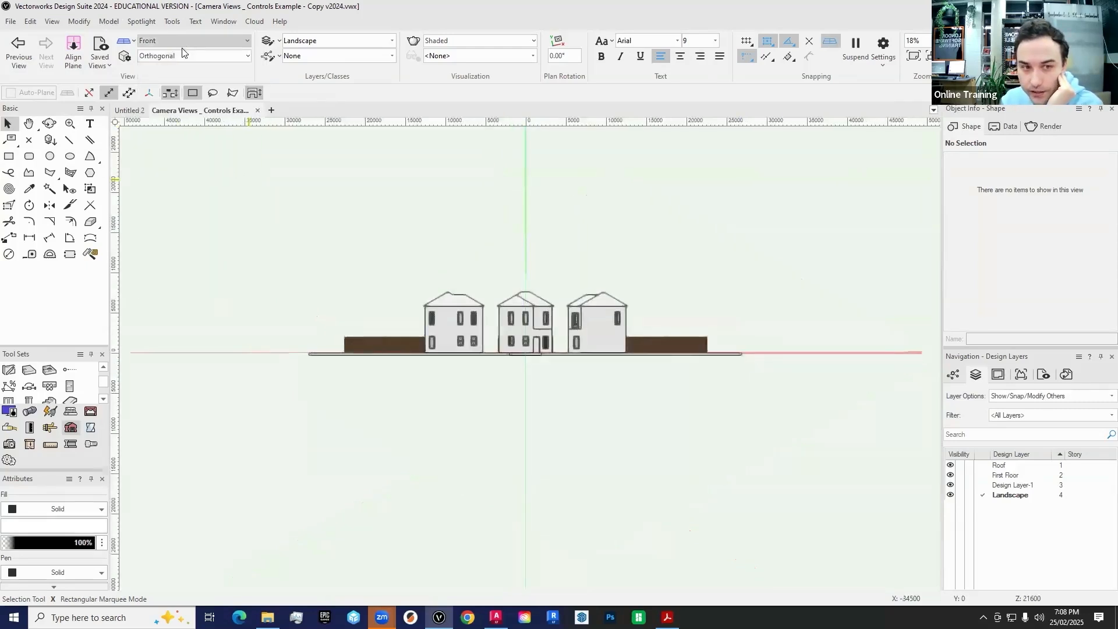
click(182, 42)
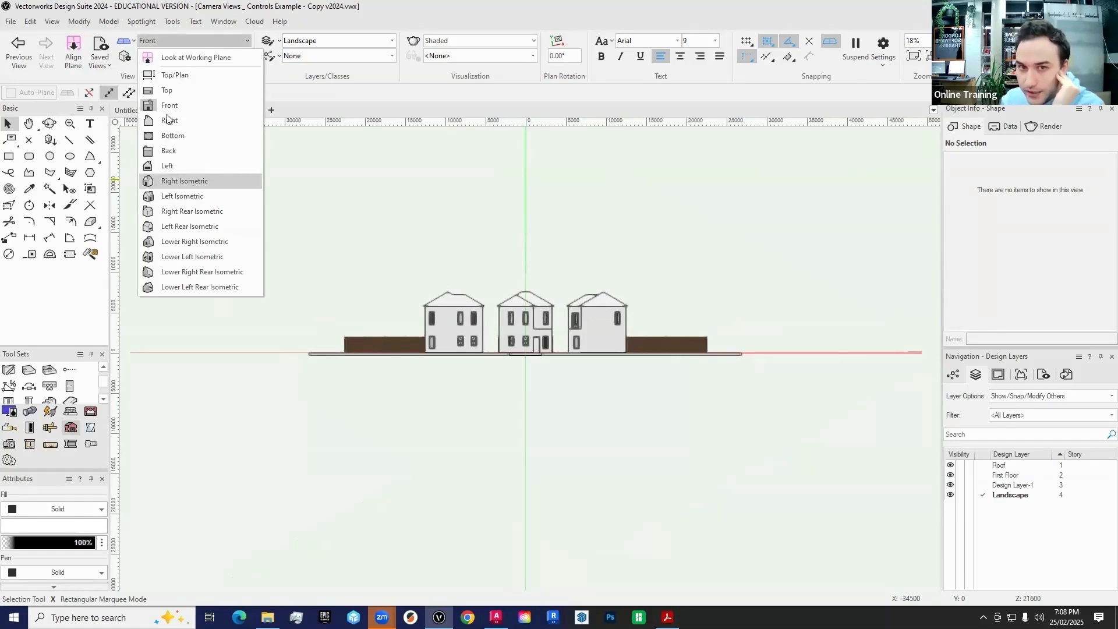
click(471, 232)
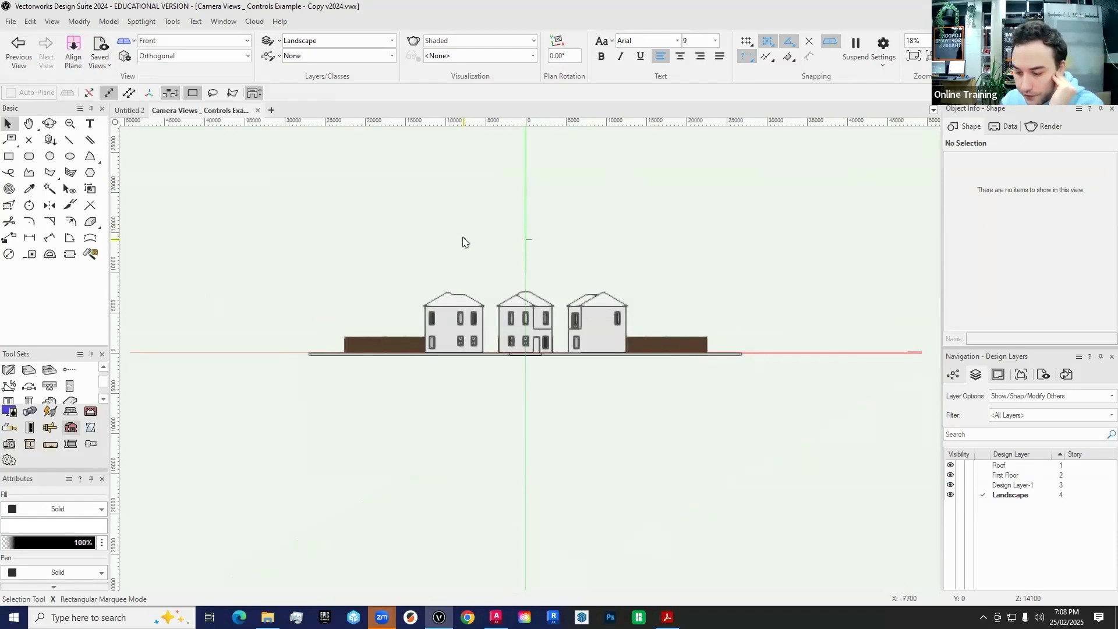
Cycle through the standard orthographic and isometric views of the houses, finishing in Left Rear Isometric
key(KP_1)
key(KP_2)
key(KP_3)
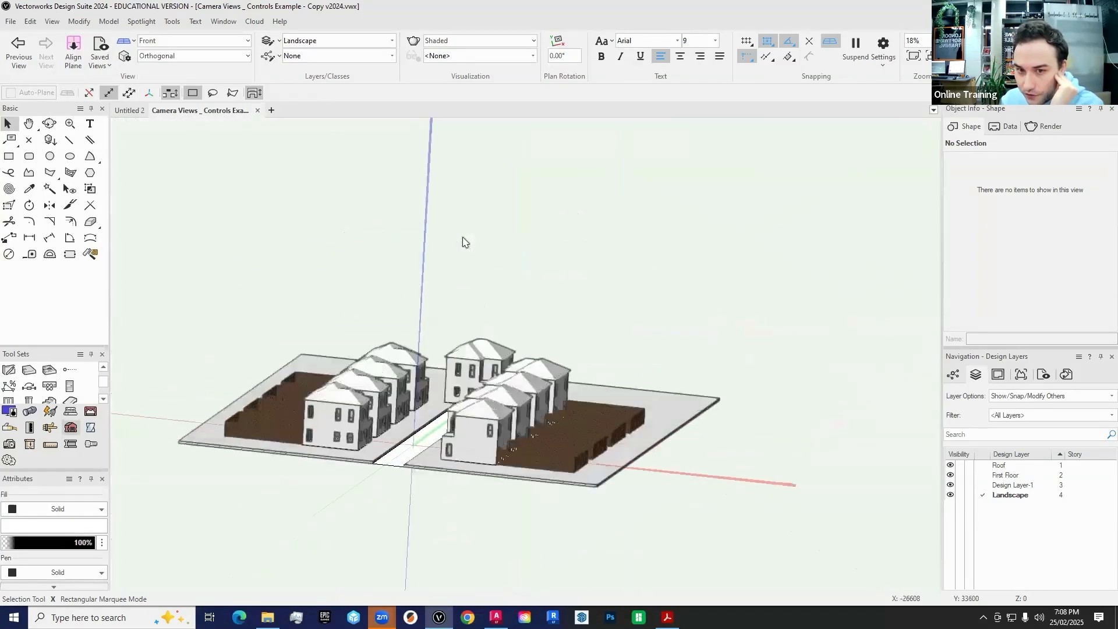
key(KP_4)
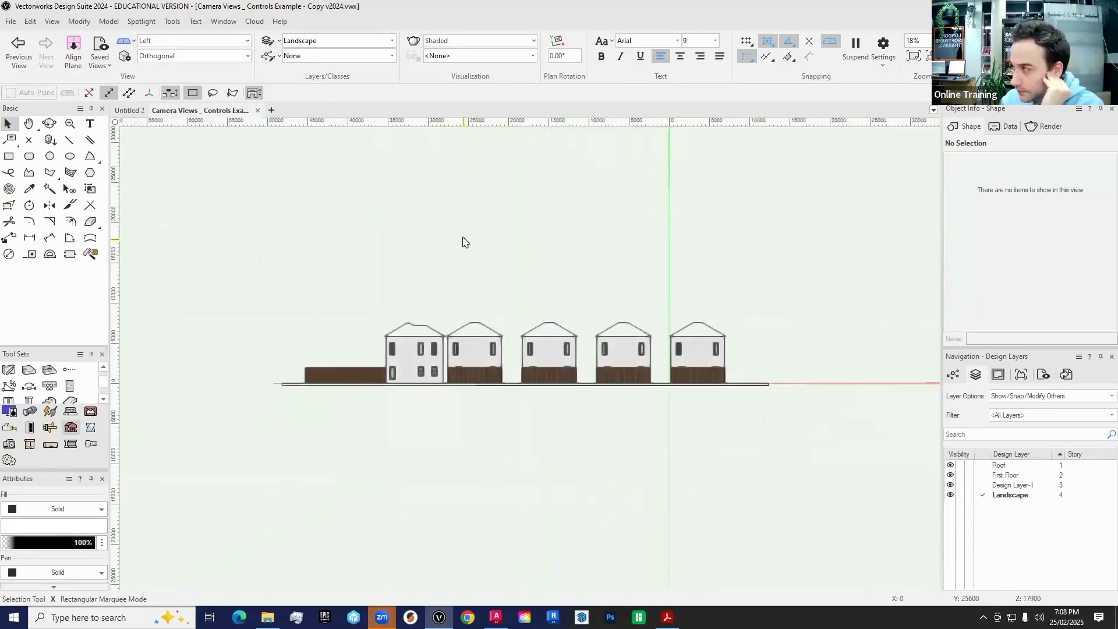
key(KP_1)
key(KP_9)
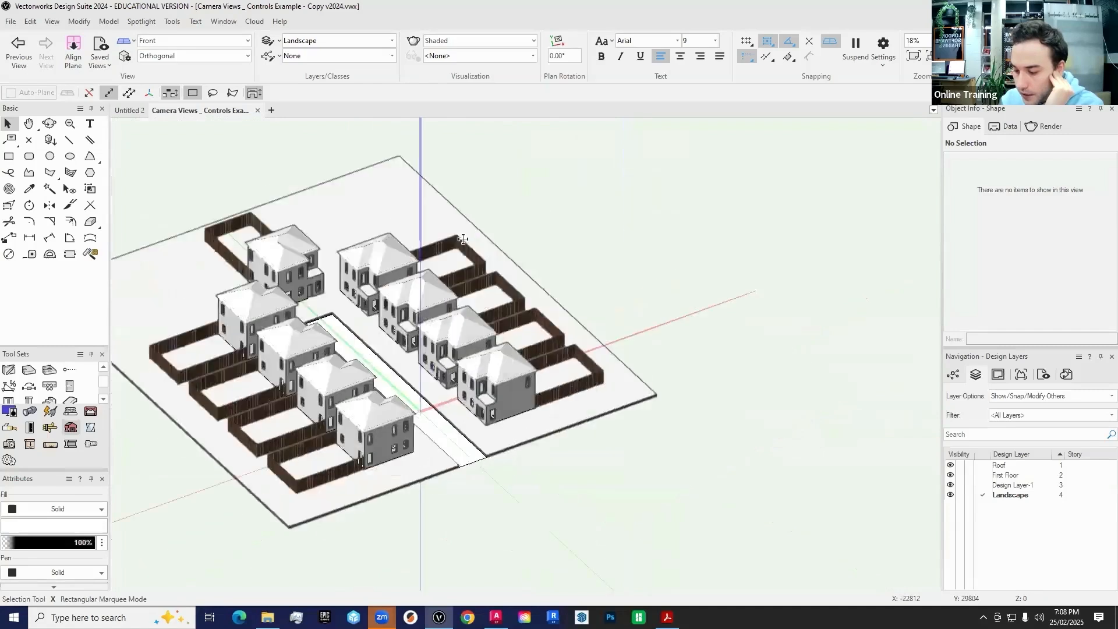
key(KP_7)
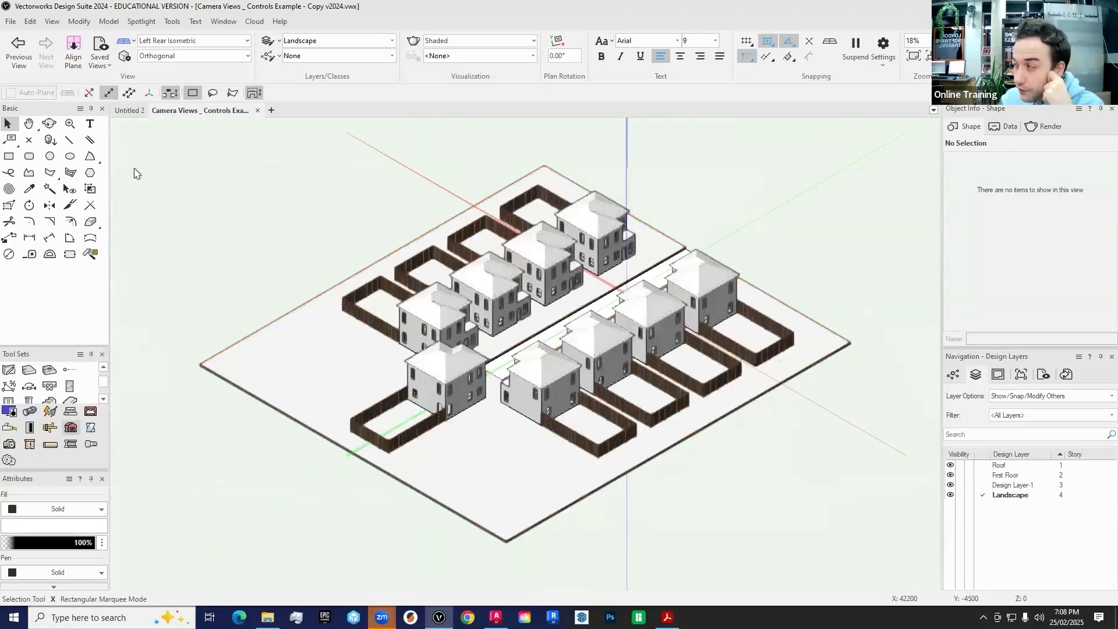
Return the model to the Front view to see the houses in elevation
click(197, 41)
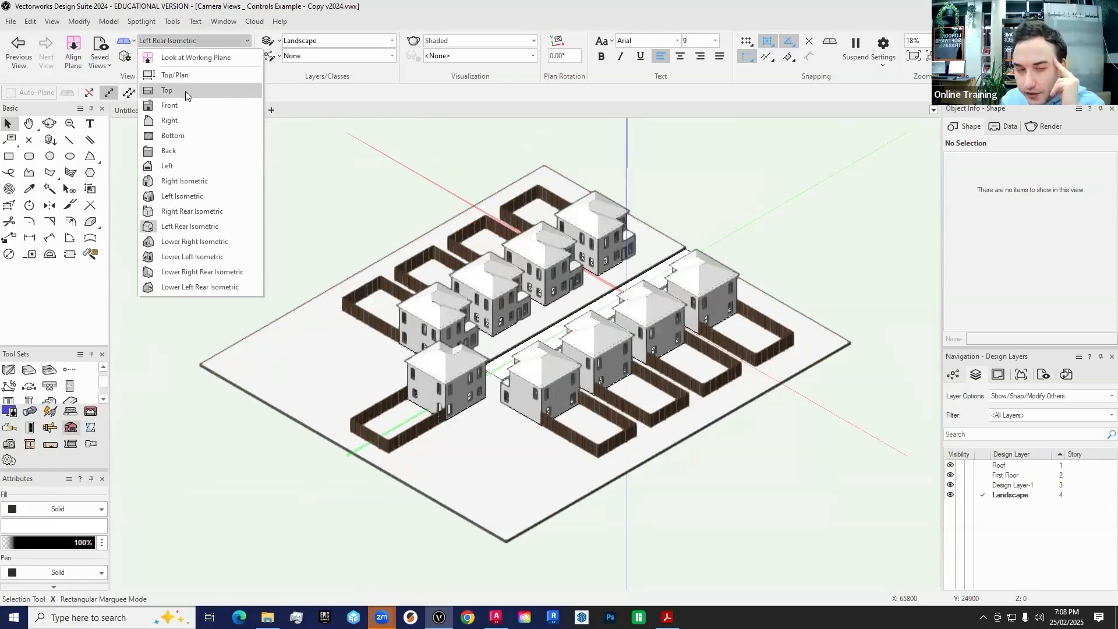
click(180, 106)
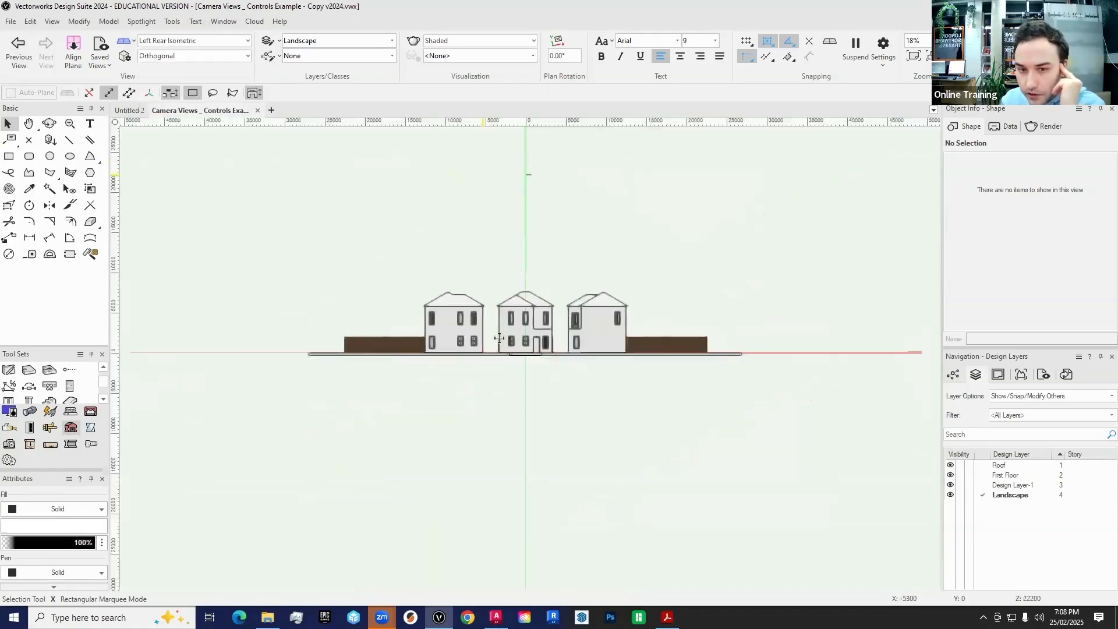
scroll(518, 316, up, 1)
scroll(514, 317, down, 1)
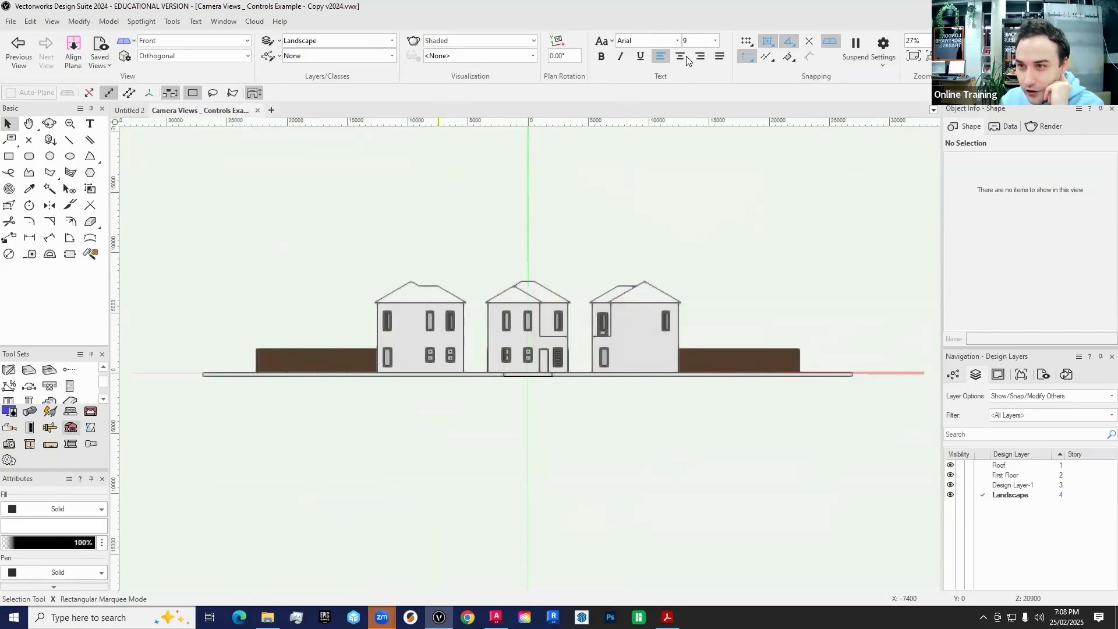
Change the front view's projection to Wide Perspective and view the street between the houses
click(211, 58)
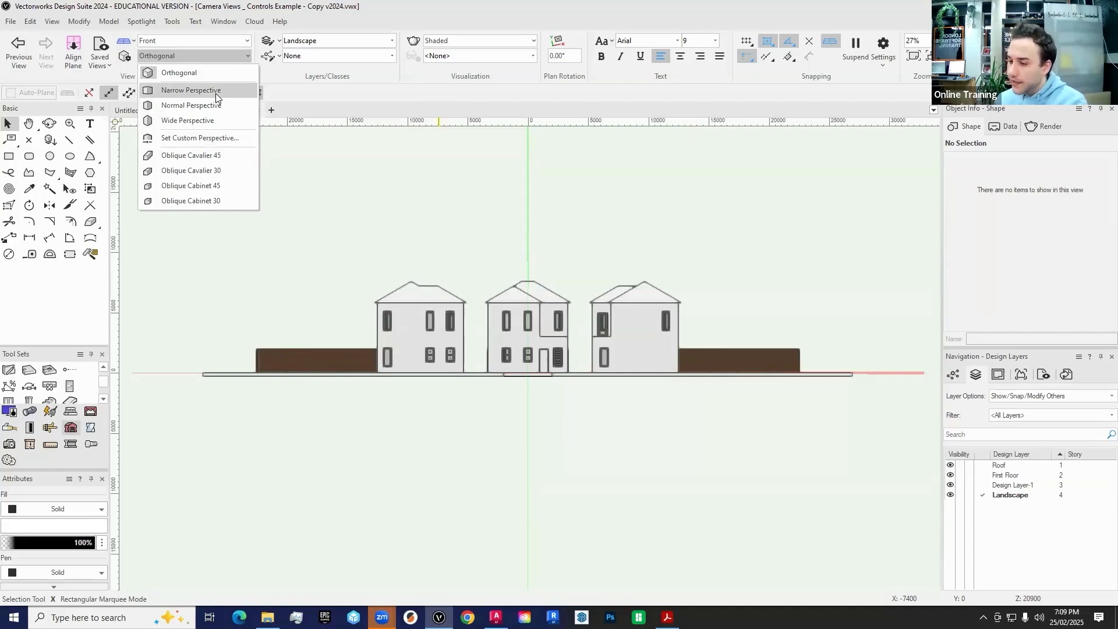
click(555, 202)
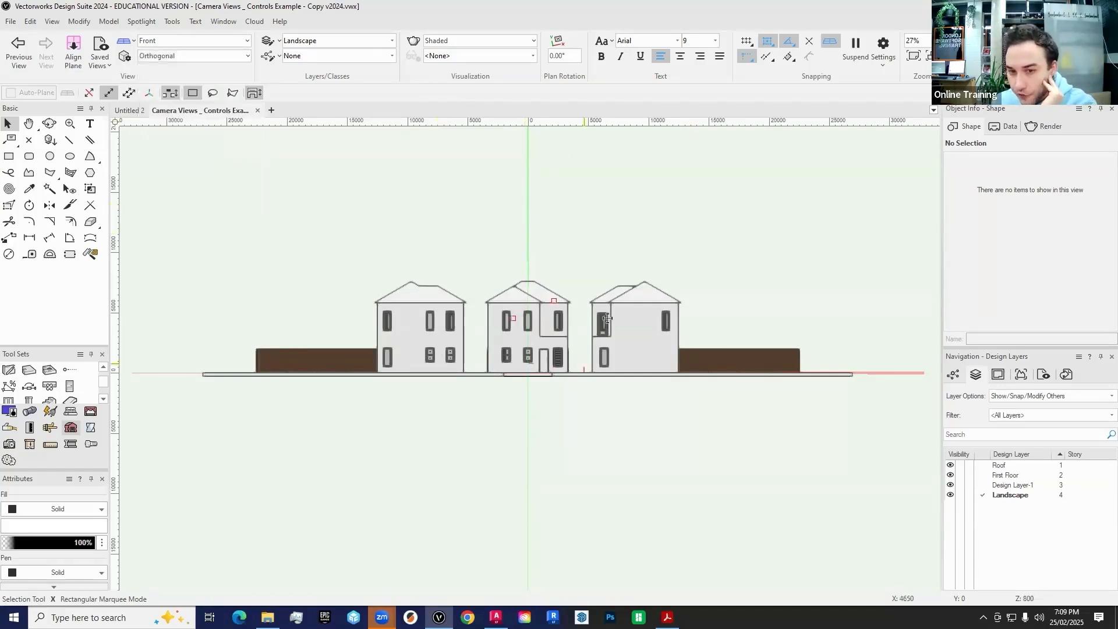
click(168, 56)
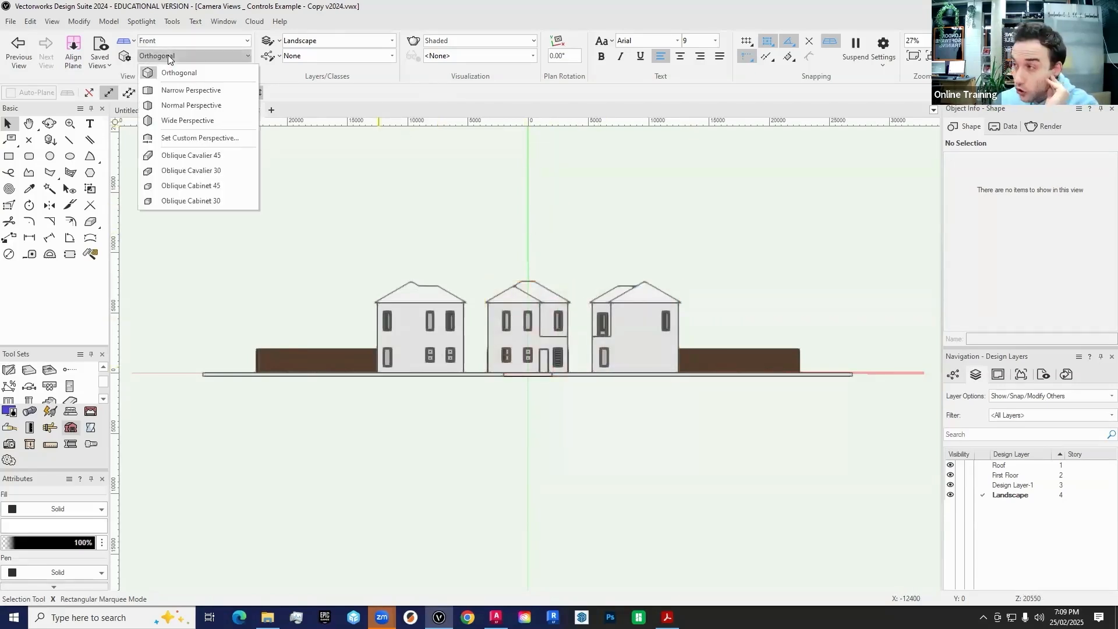
click(188, 120)
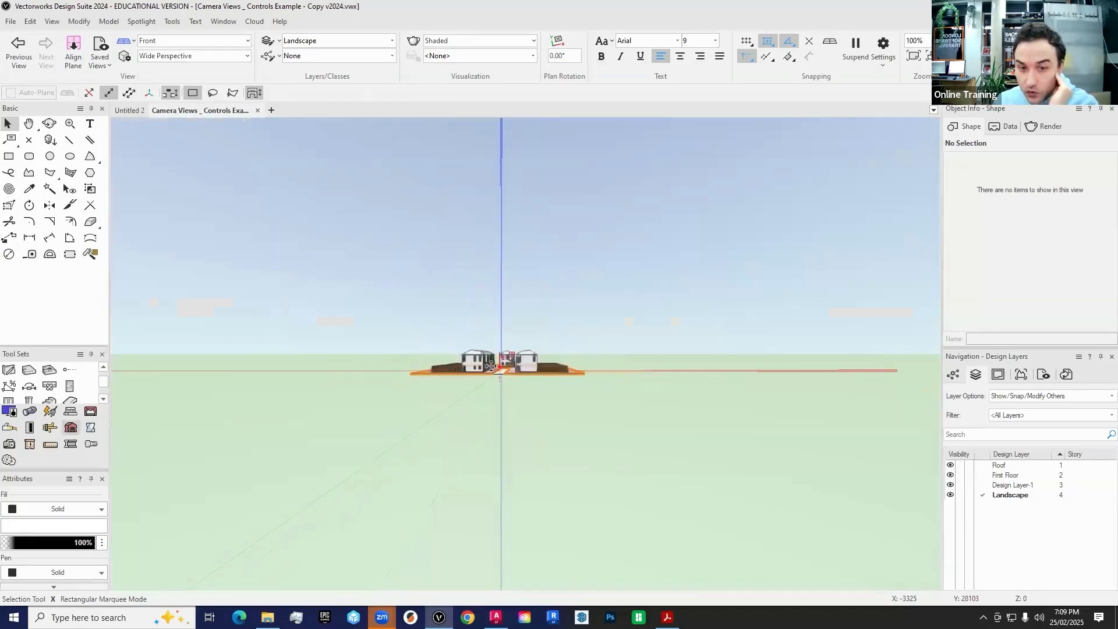
scroll(491, 365, up, 4)
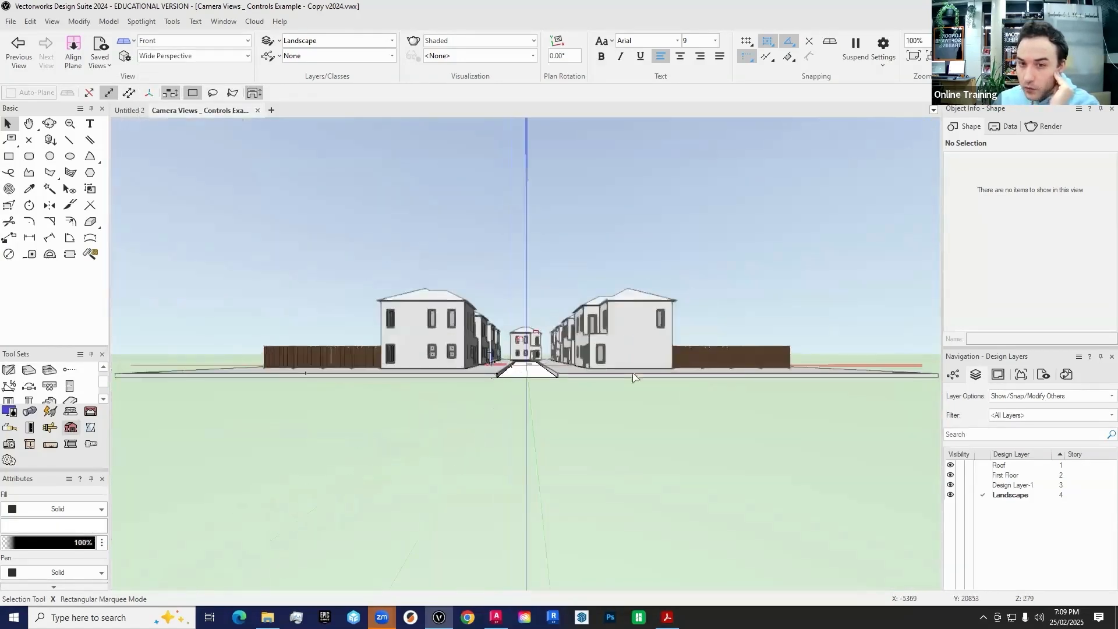
scroll(635, 377, up, 2)
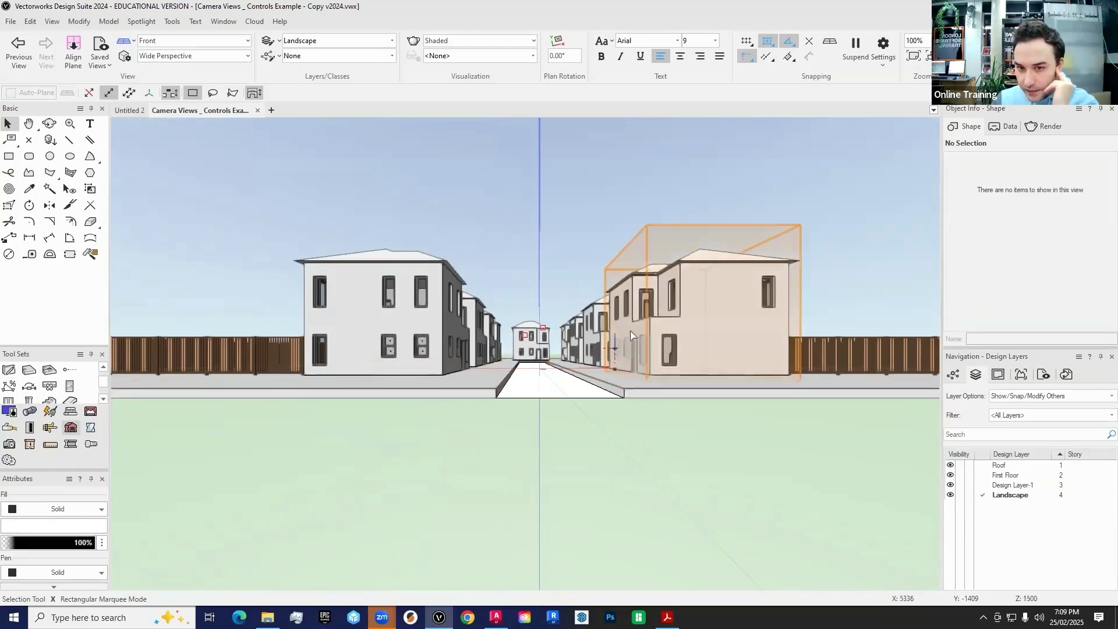
scroll(631, 337, up, 1)
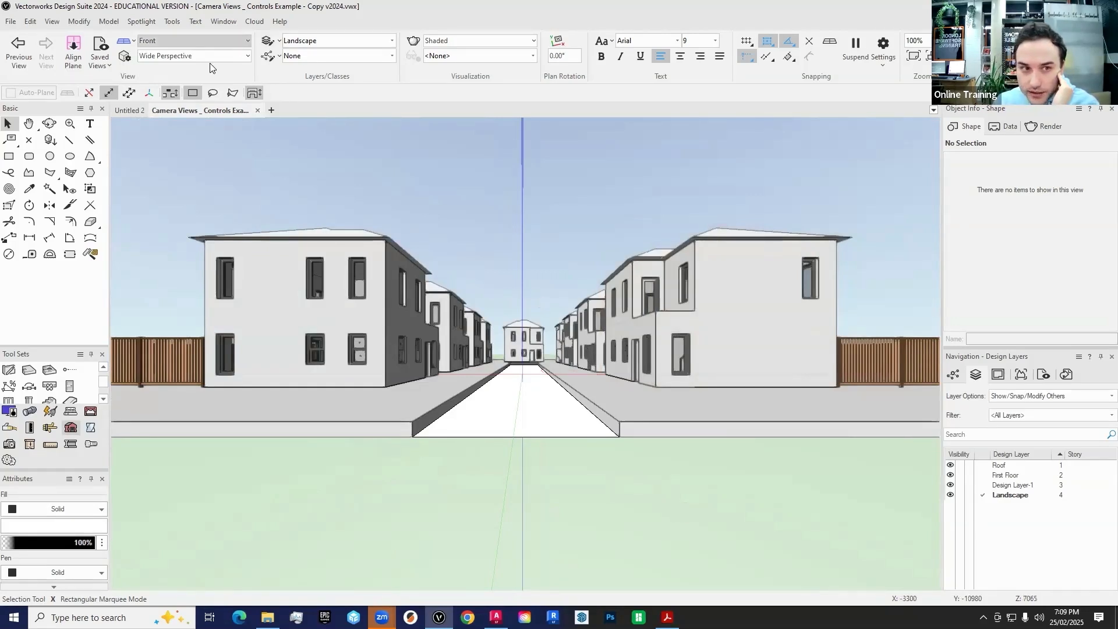
Change the projection to Normal Perspective and view the street towards the house at its far end
click(195, 55)
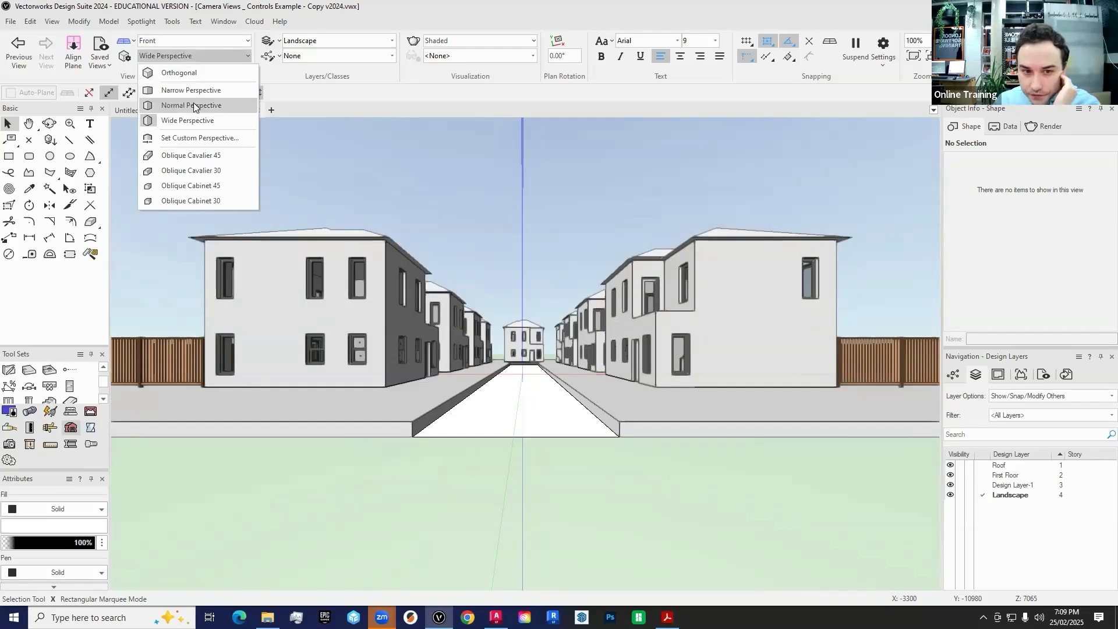
click(197, 105)
scroll(477, 336, down, 3)
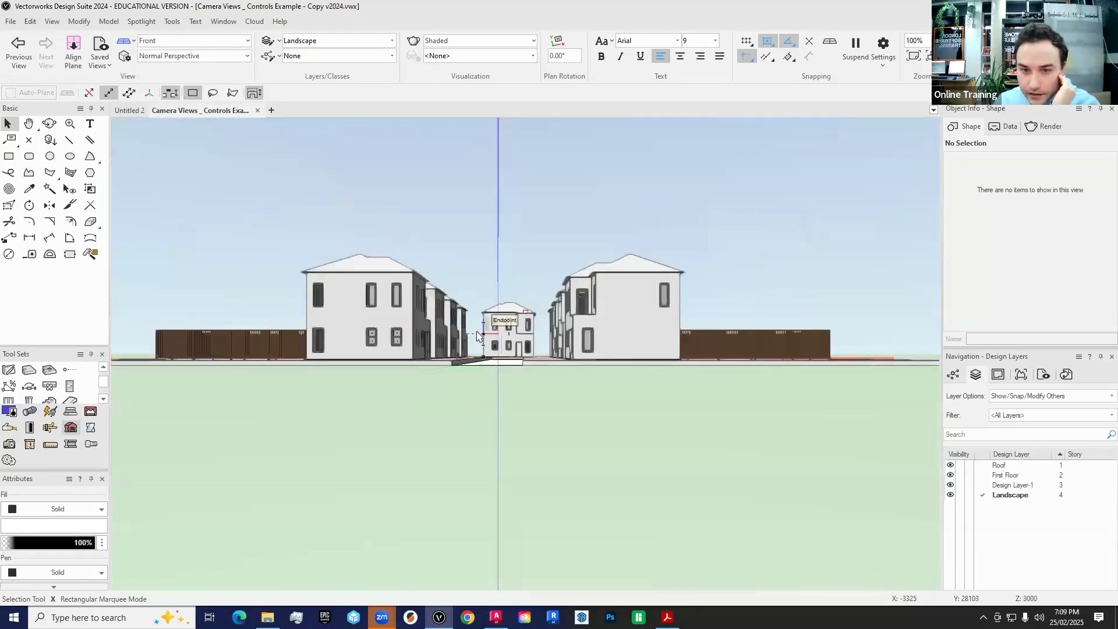
scroll(481, 332, up, 4)
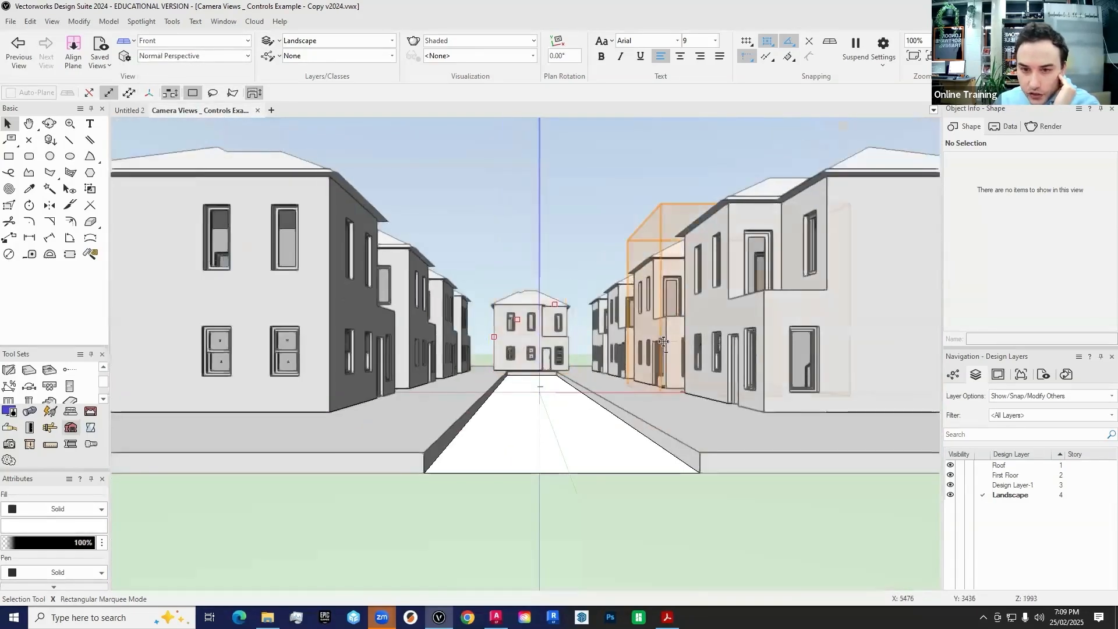
scroll(559, 359, up, 3)
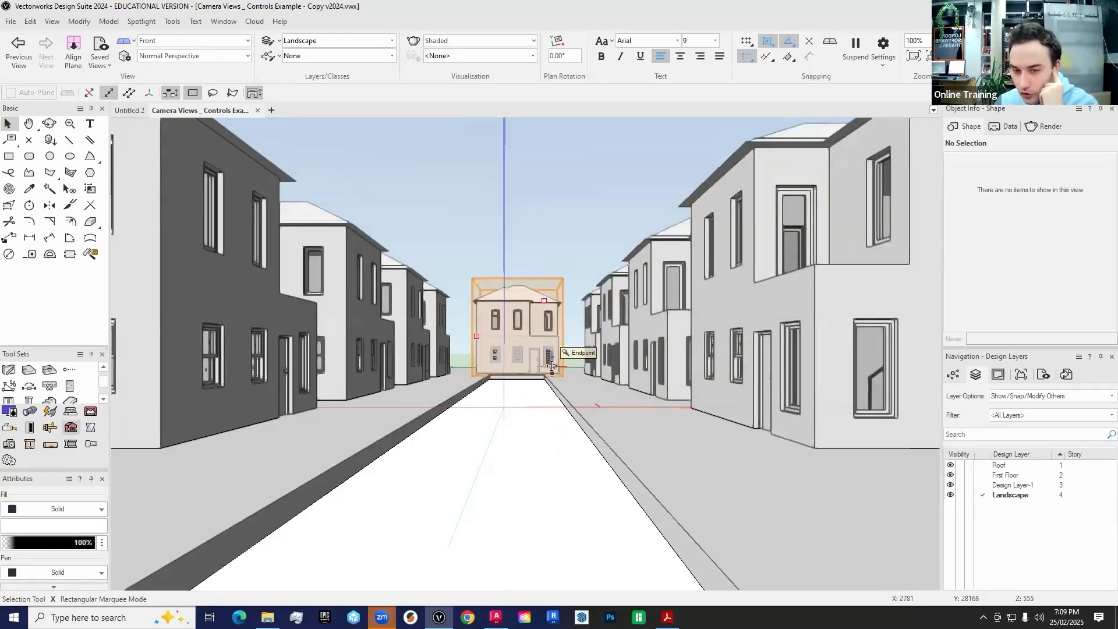
Set the projection back to Wide Perspective to compare the street view
click(165, 58)
click(177, 120)
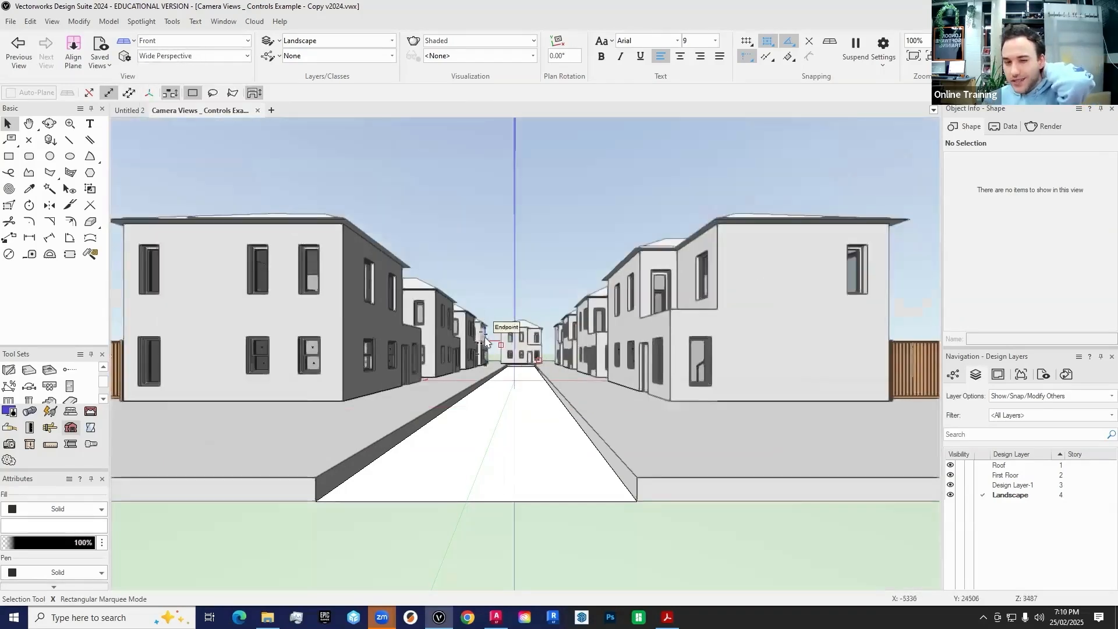
scroll(485, 339, down, 5)
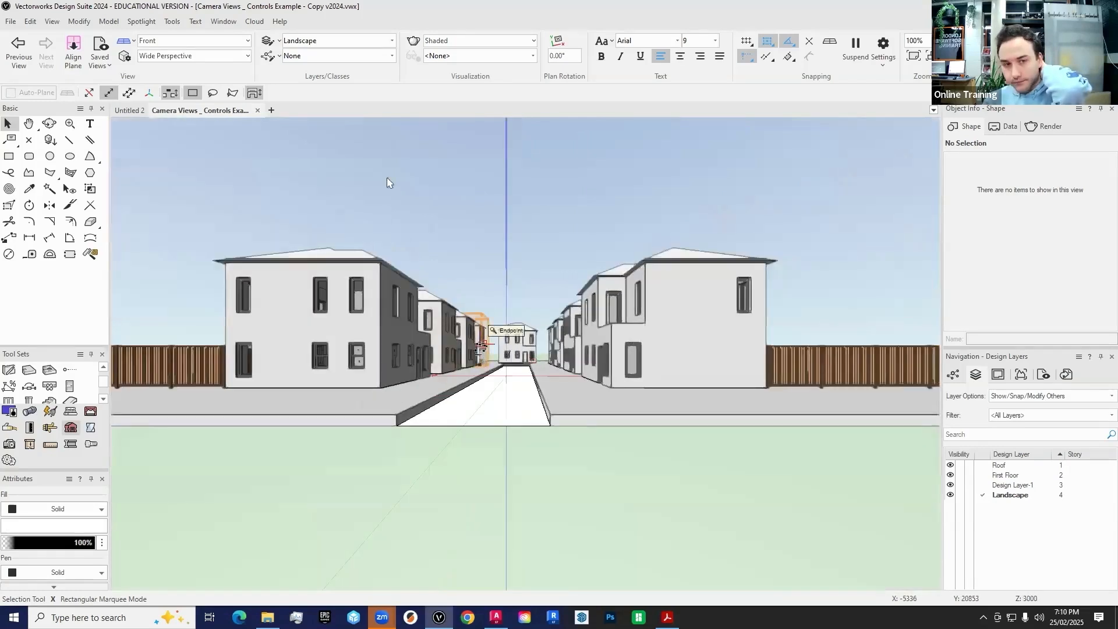
Inspect the custom perspective distance setting and close it without entering a new value
click(224, 55)
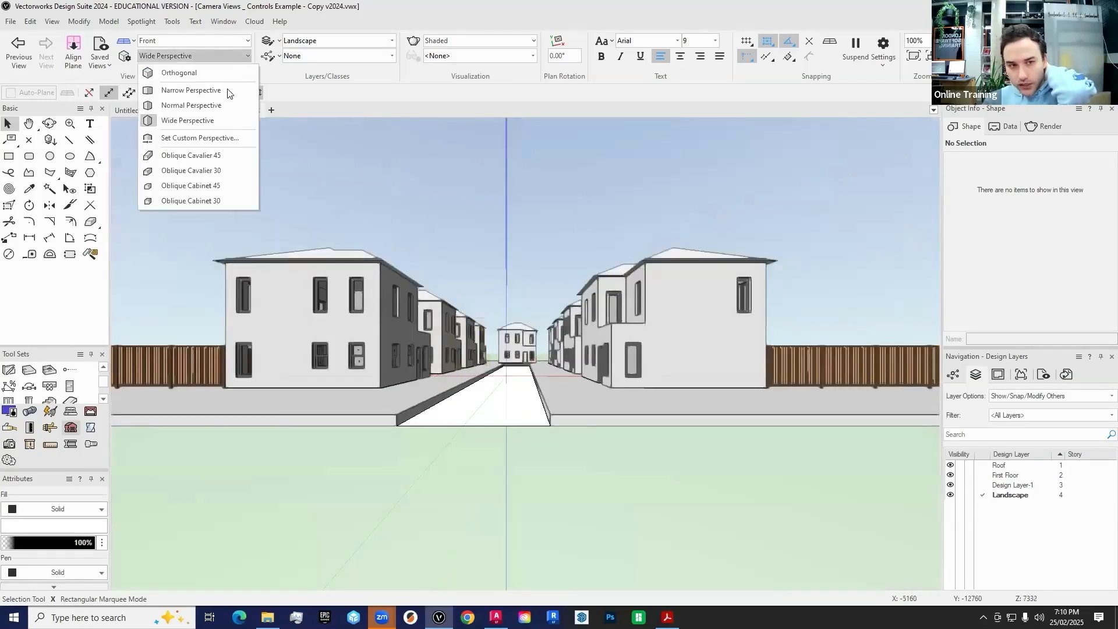
click(221, 138)
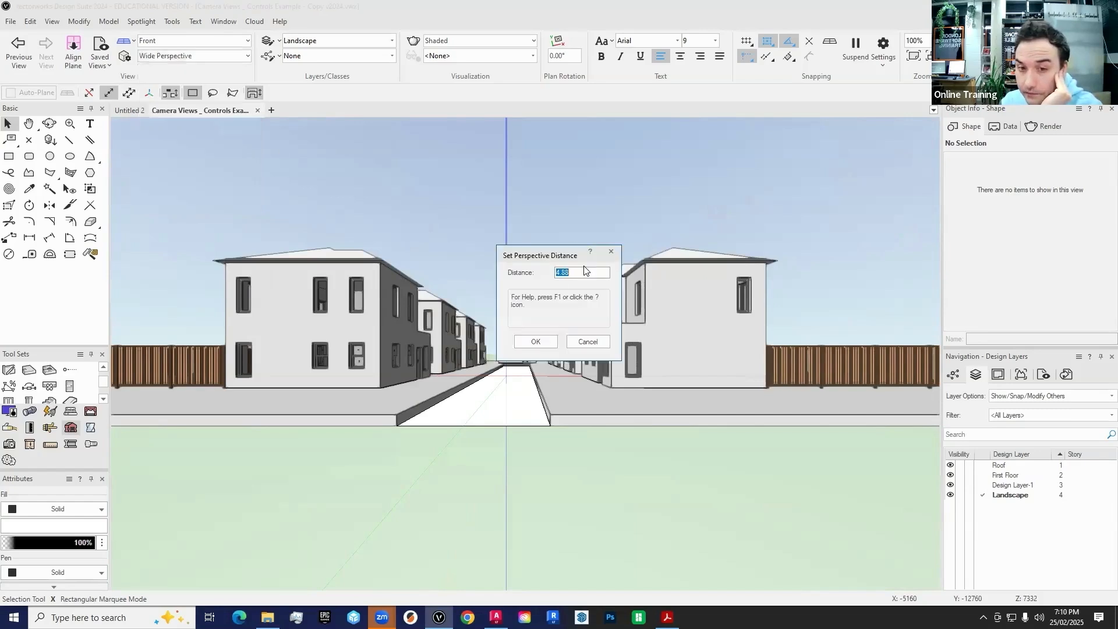
click(585, 272)
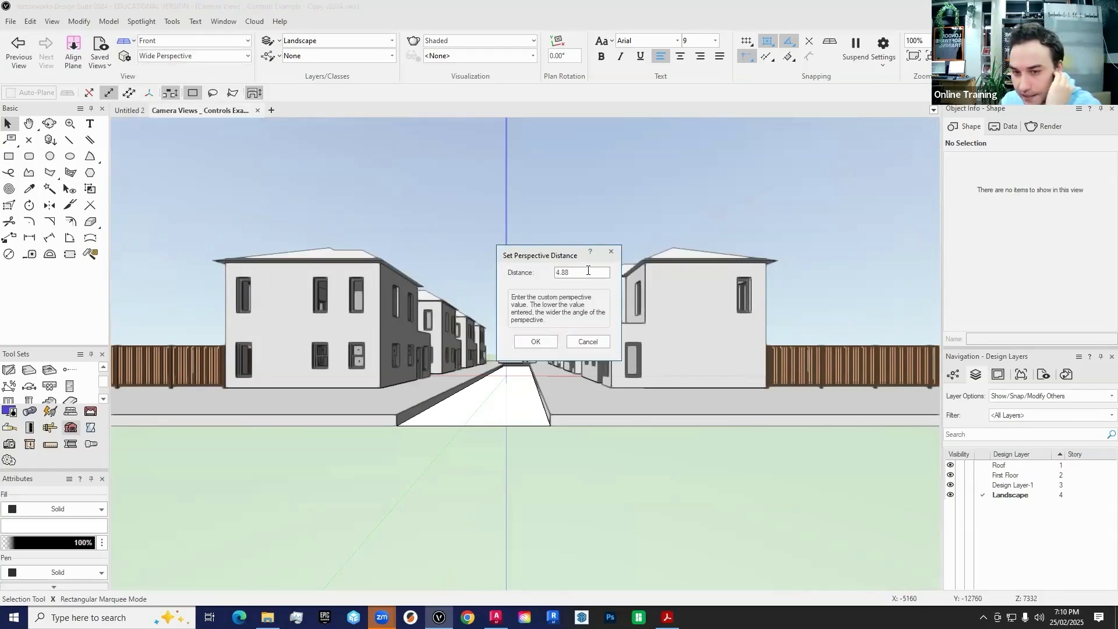
click(615, 255)
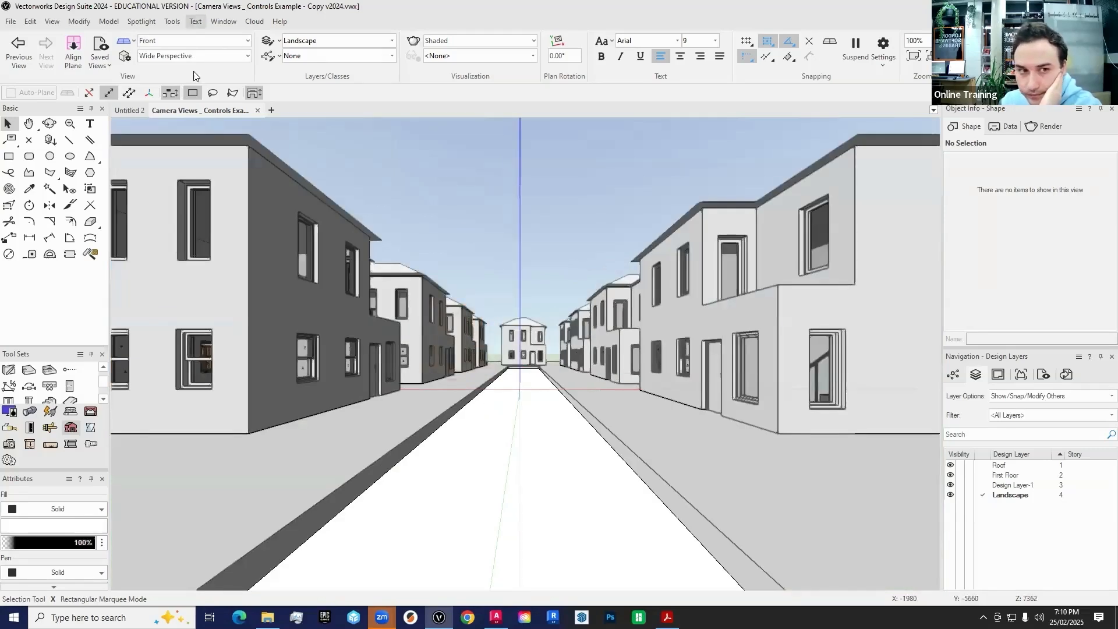
Set the front view's projection back to Orthogonal and show the full row of house elevations
click(203, 56)
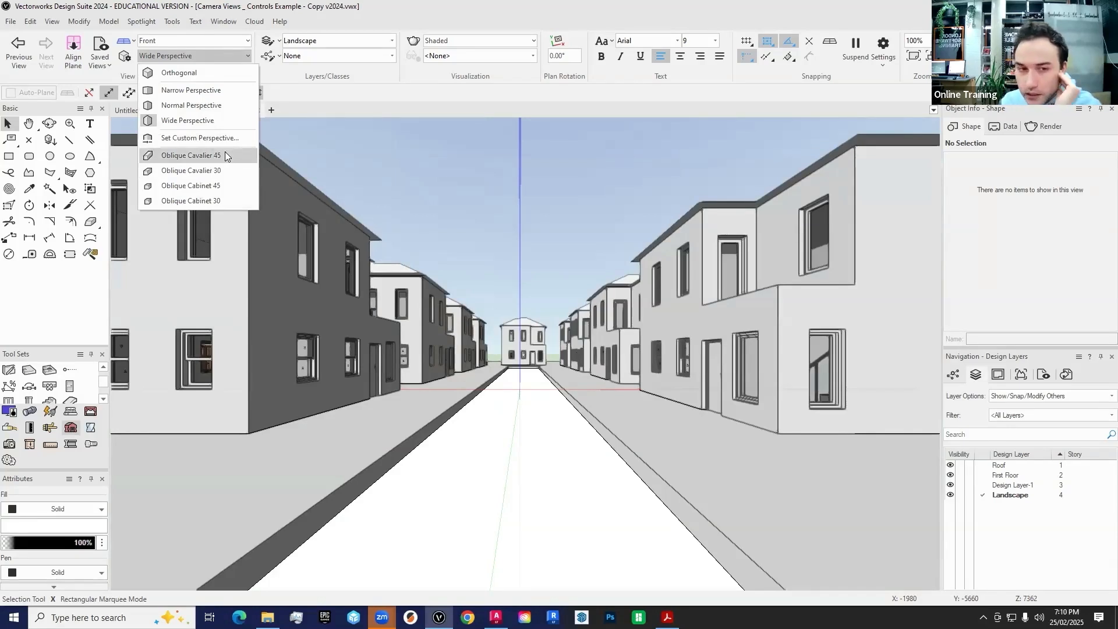
click(179, 72)
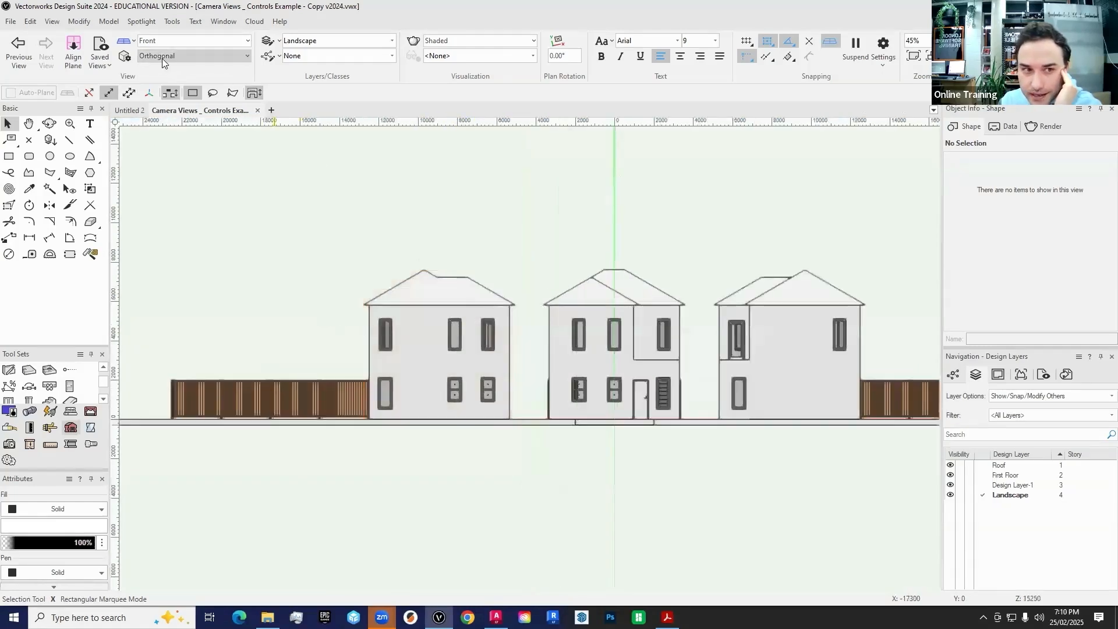
click(221, 56)
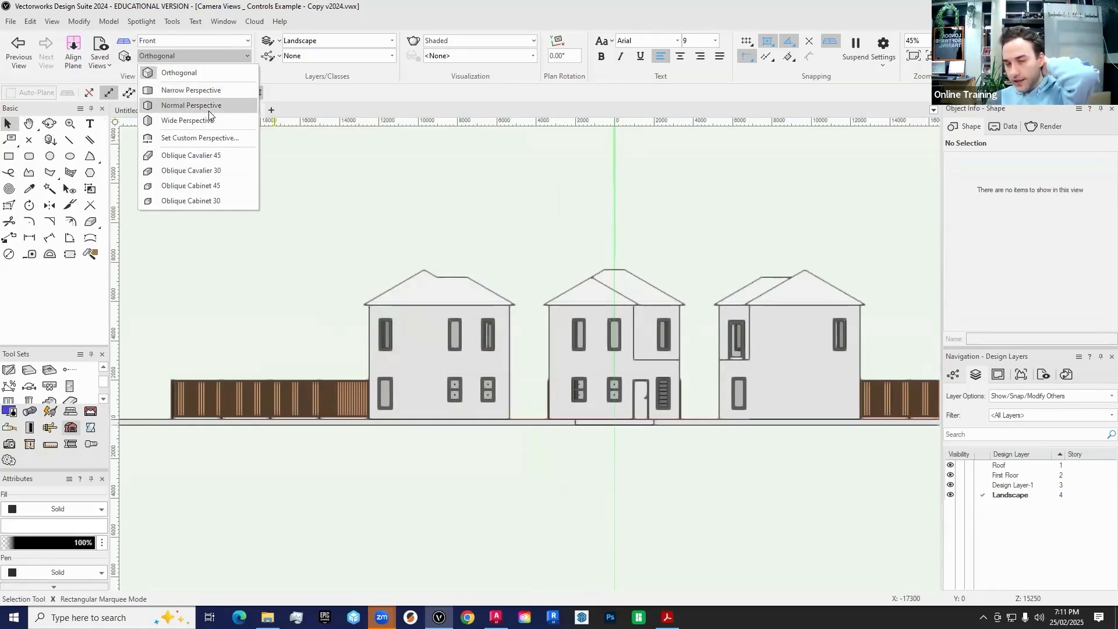
click(472, 6)
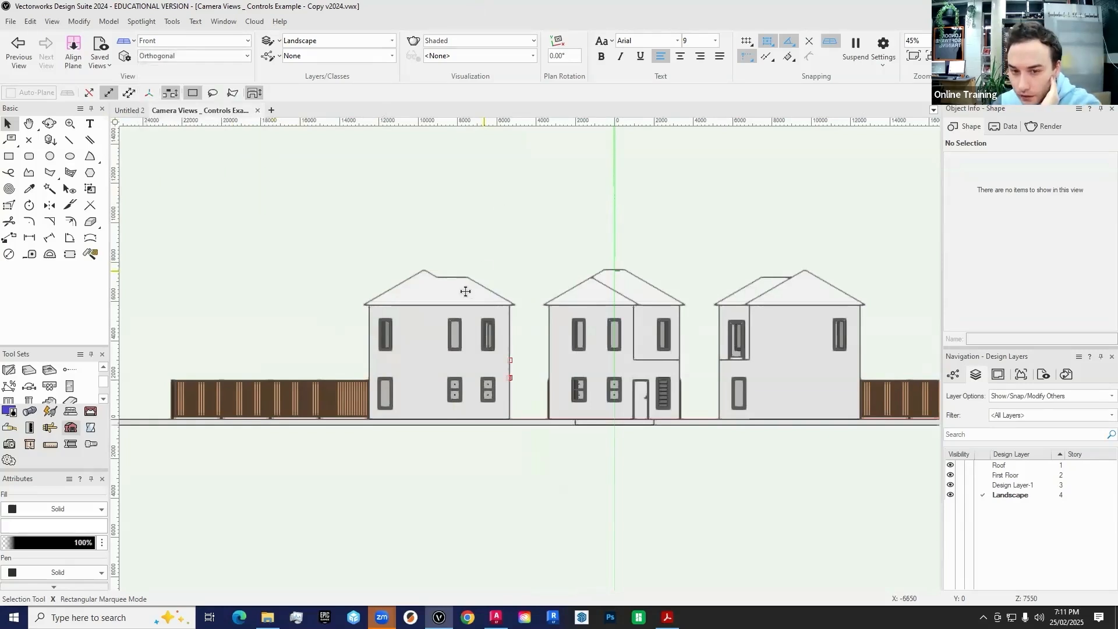
scroll(465, 292, down, 1)
middle_drag(623, 315, 601, 354)
drag(601, 354, 610, 350)
key(x)
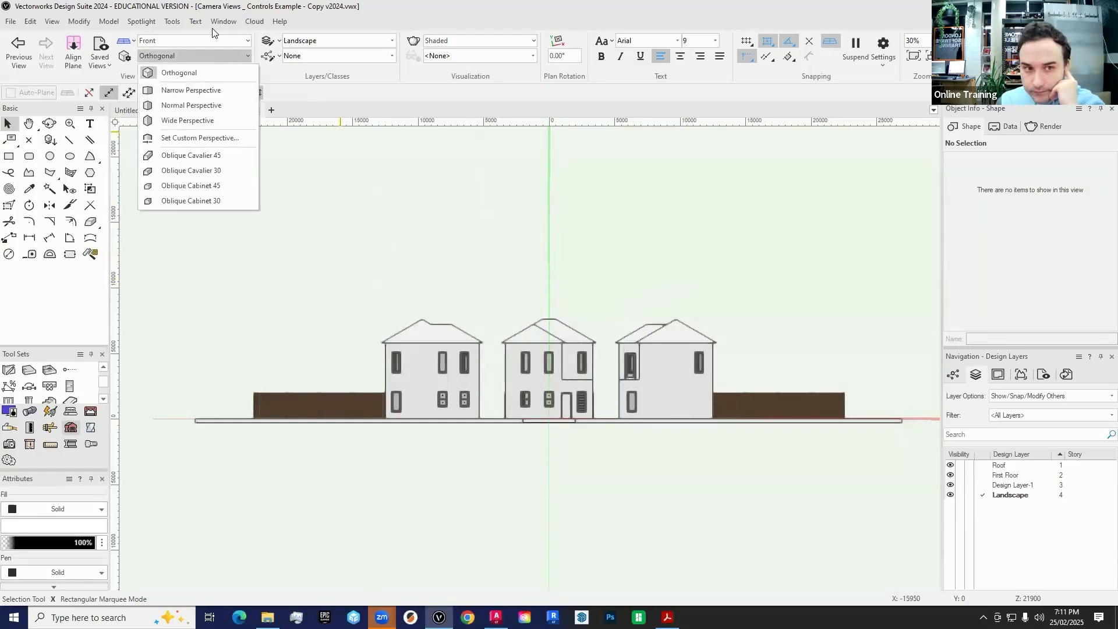
click(201, 40)
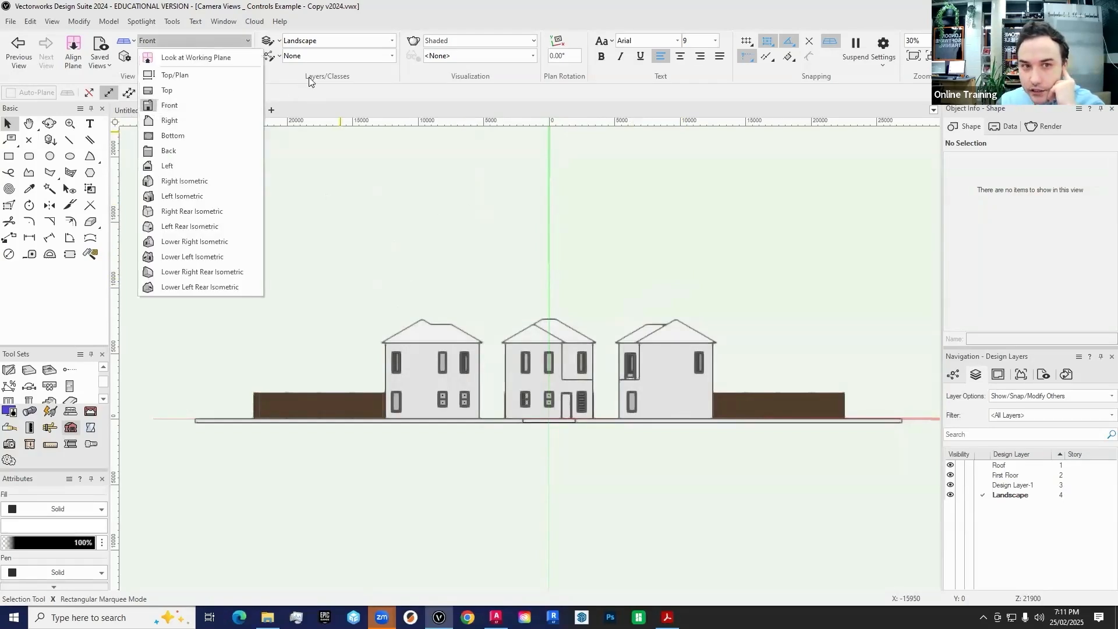
click(168, 43)
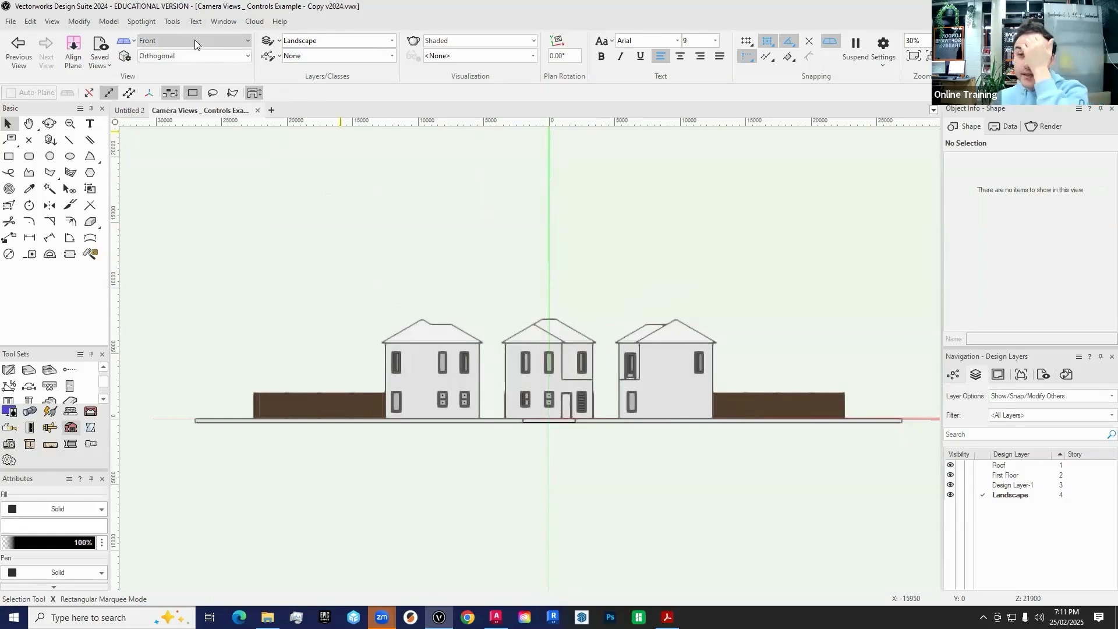
Set the front view's render mode to Wireframe and orbit to an angled custom view of the whole street
click(486, 42)
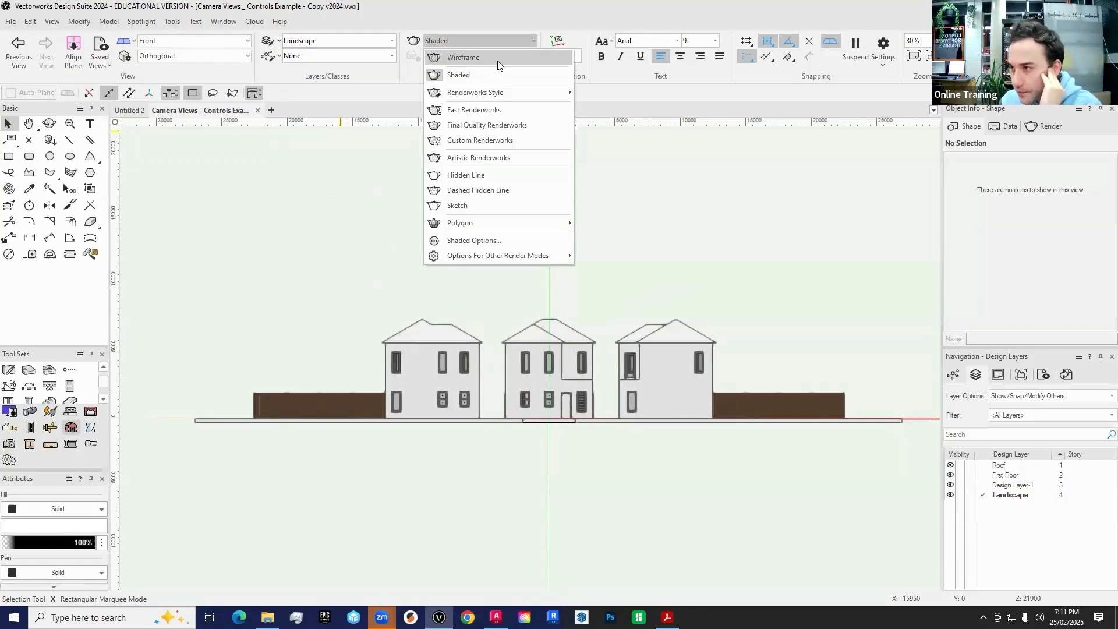
click(498, 60)
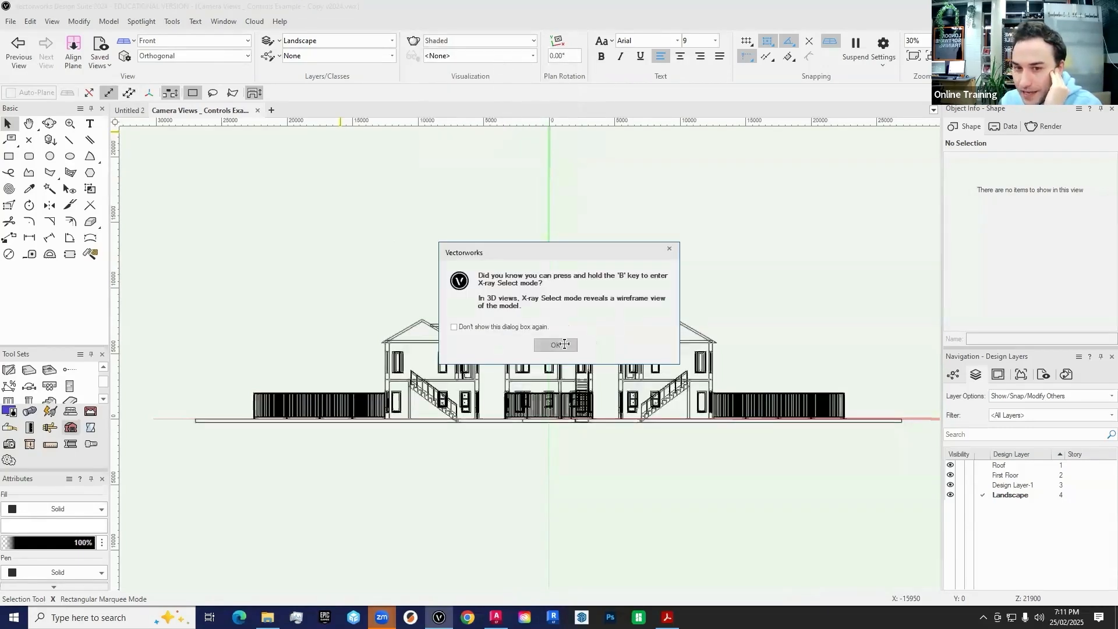
click(564, 344)
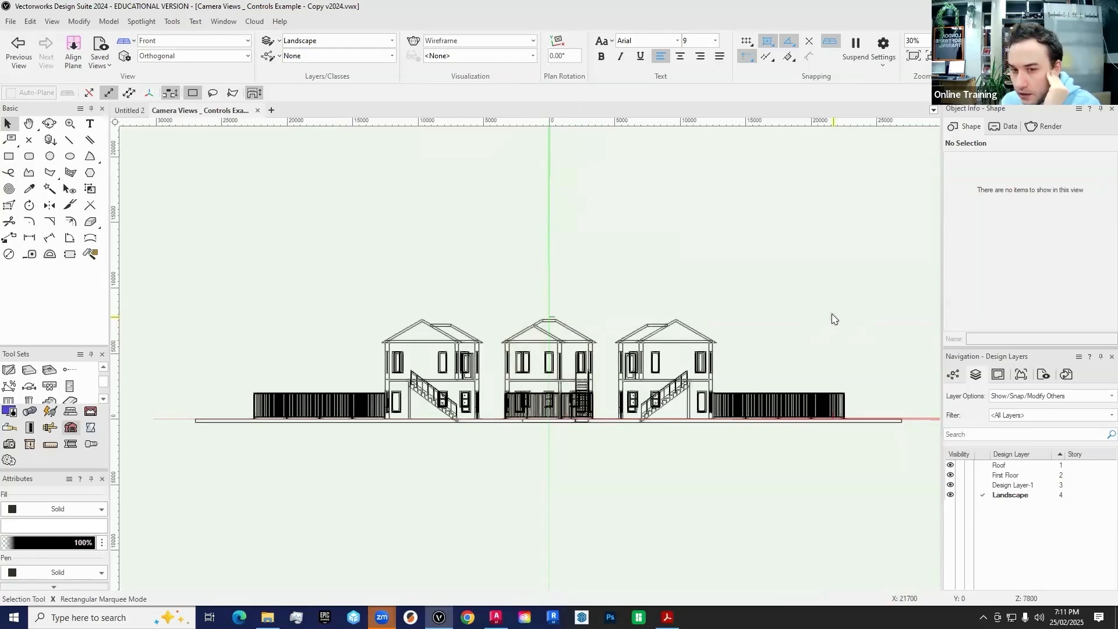
key(shift+c)
drag(732, 343, 645, 424)
ctrl+middle_drag(645, 424, 355, 460)
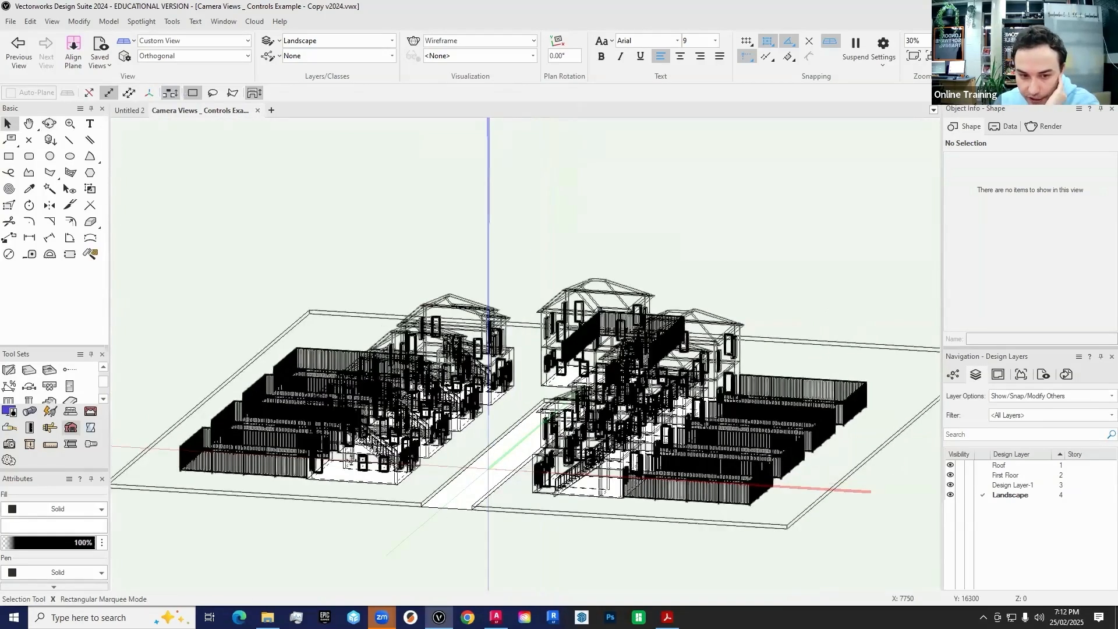
Set the render mode back to Shaded on a close-up of the house nearest the fences to compare it with the wireframe
scroll(349, 465, up, 3)
scroll(337, 444, down, 5)
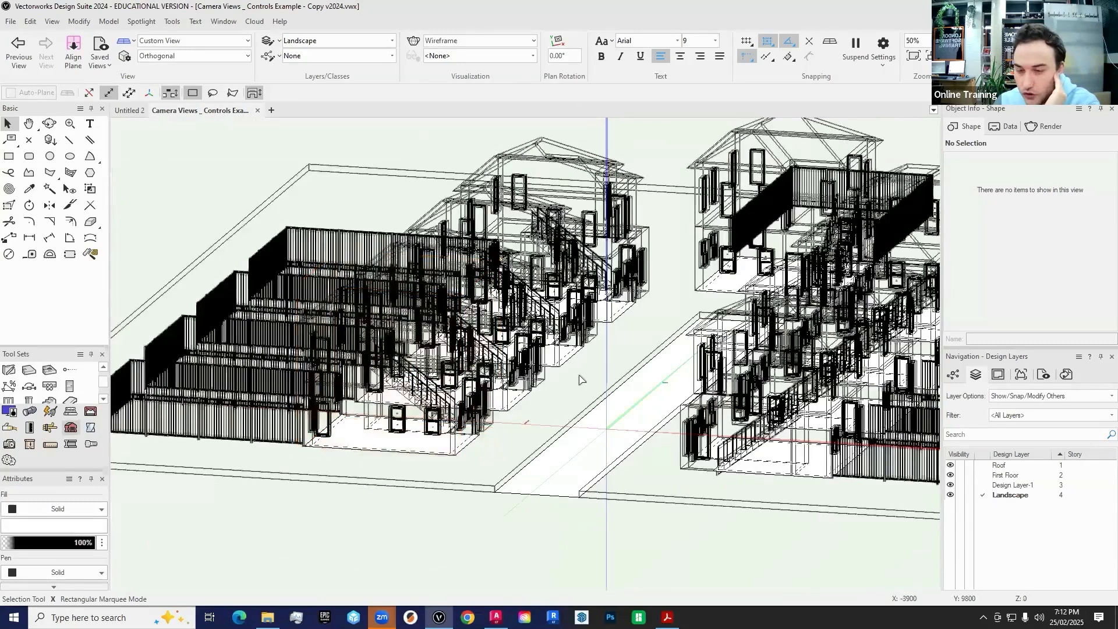
scroll(580, 343, down, 2)
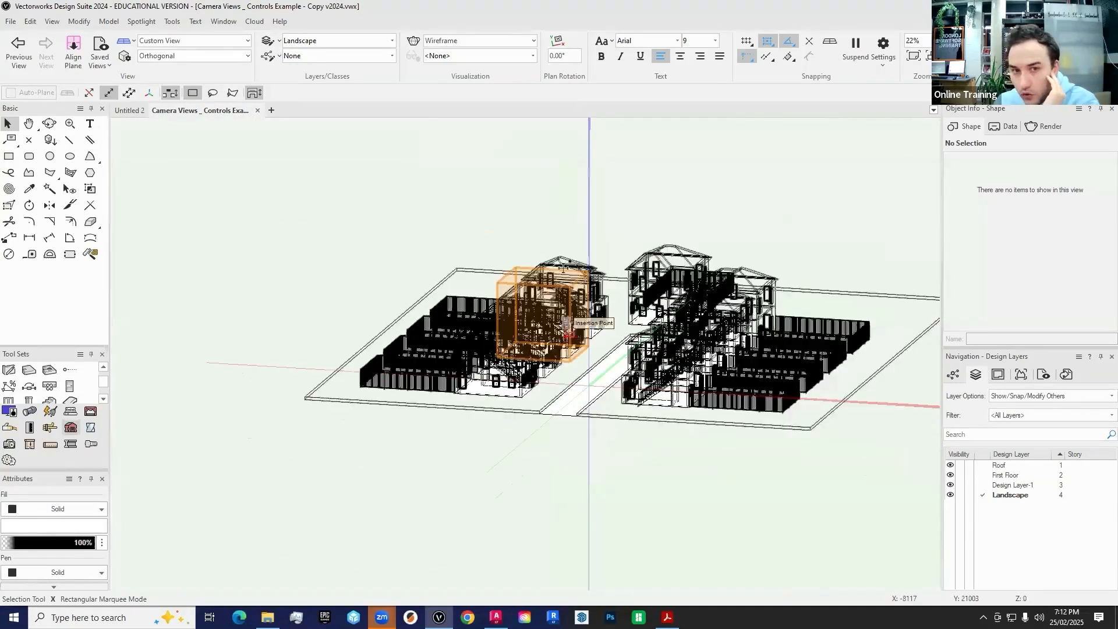
scroll(675, 265, up, 8)
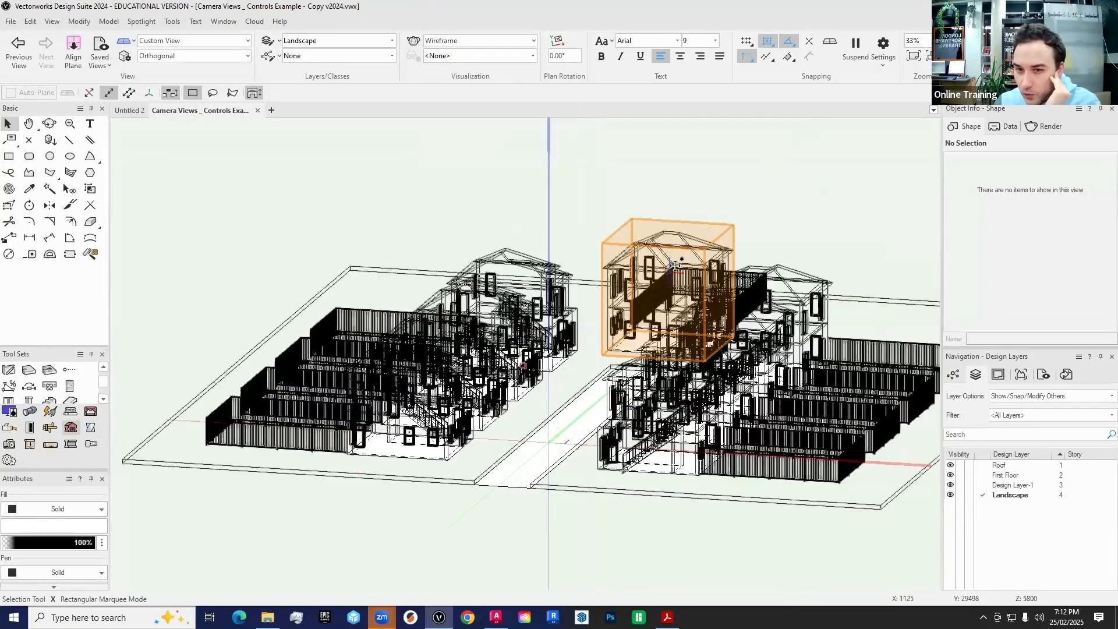
scroll(676, 265, down, 6)
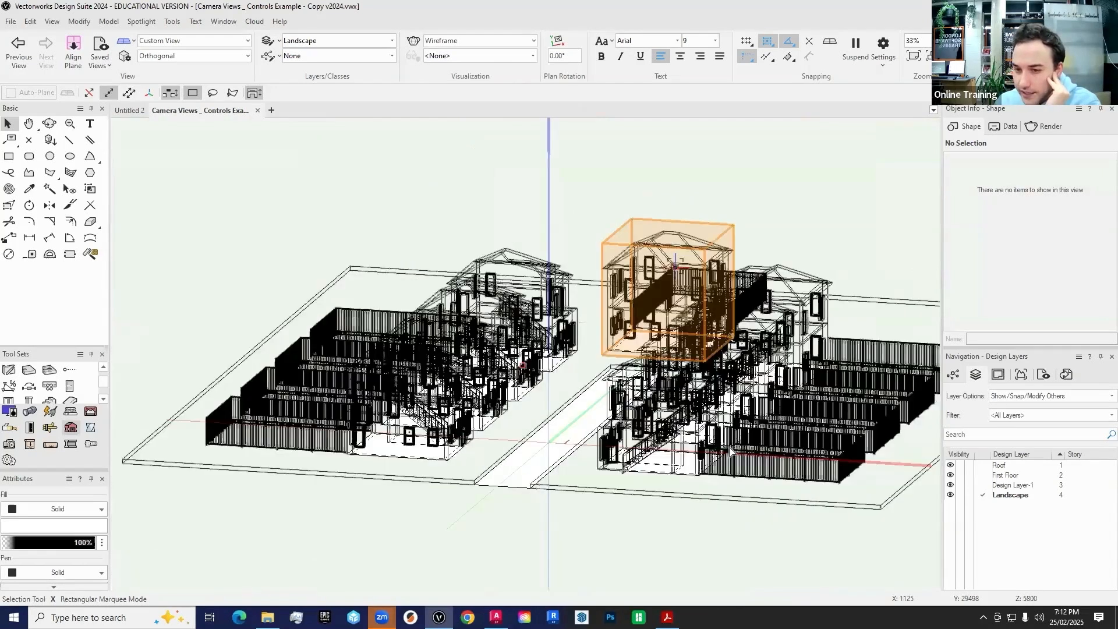
scroll(736, 460, up, 5)
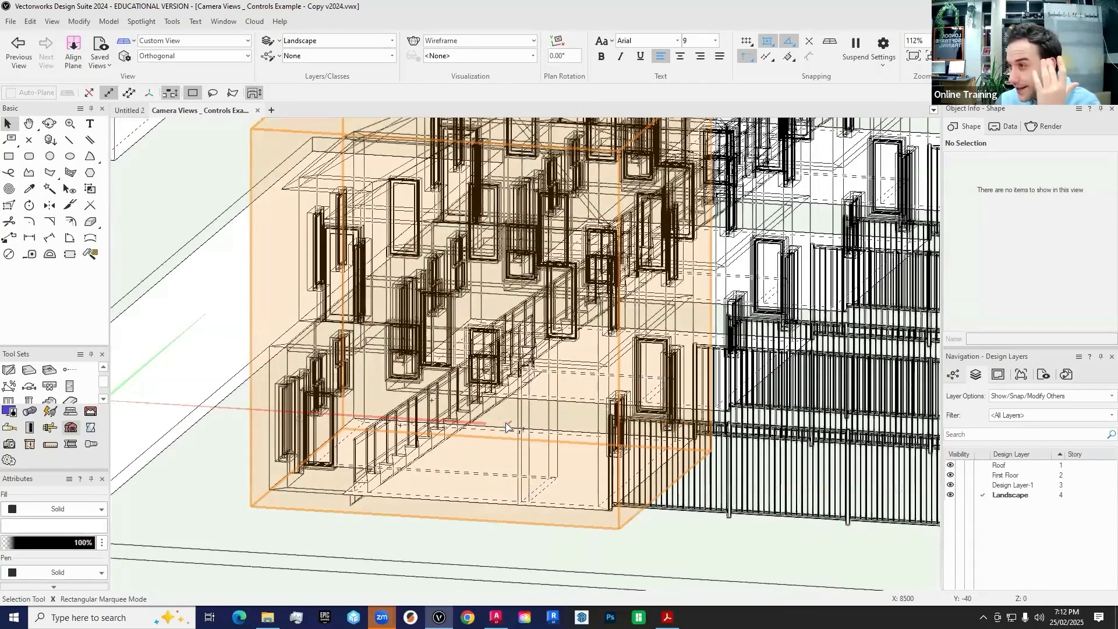
click(457, 41)
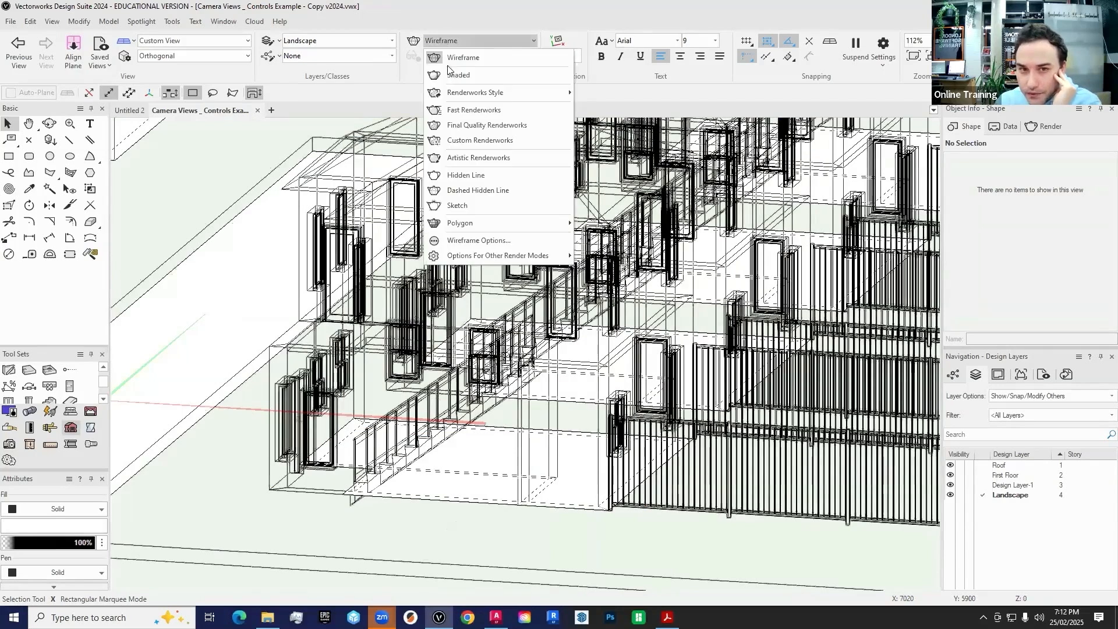
click(457, 75)
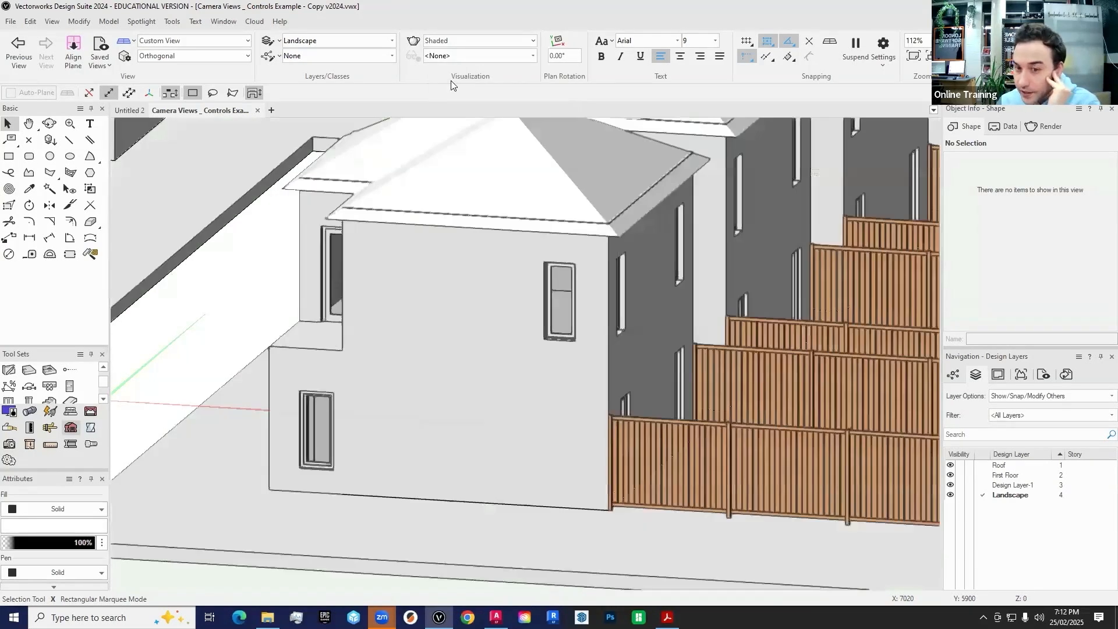
Look through the available render modes, including the Polygon and Renderworks Style options, and decline the update check
click(466, 40)
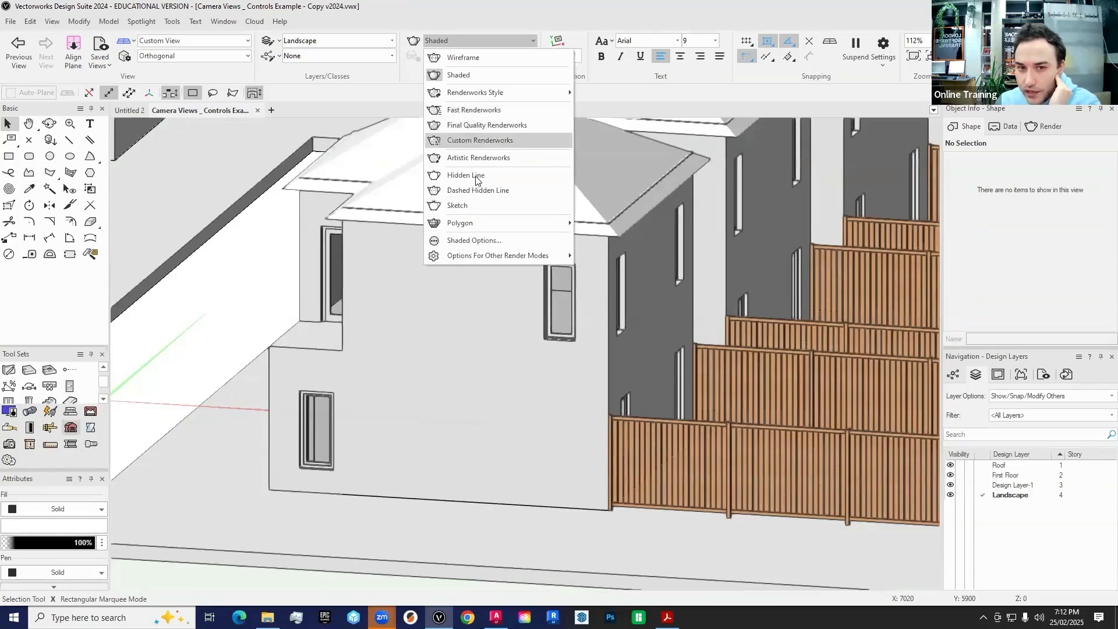
mouse_move(491, 227)
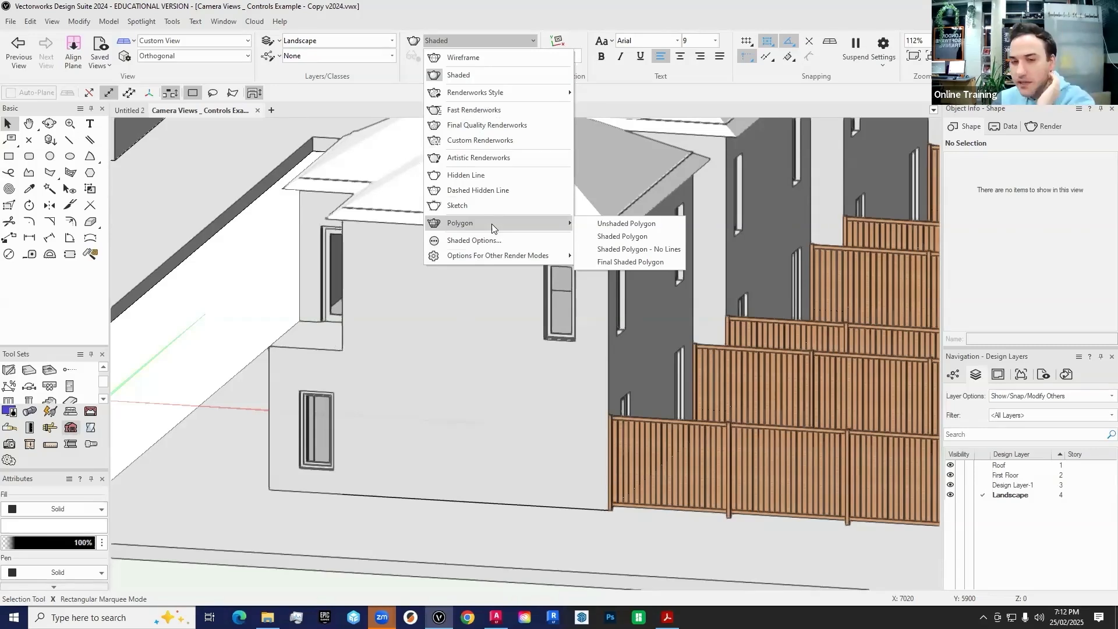
mouse_move(510, 94)
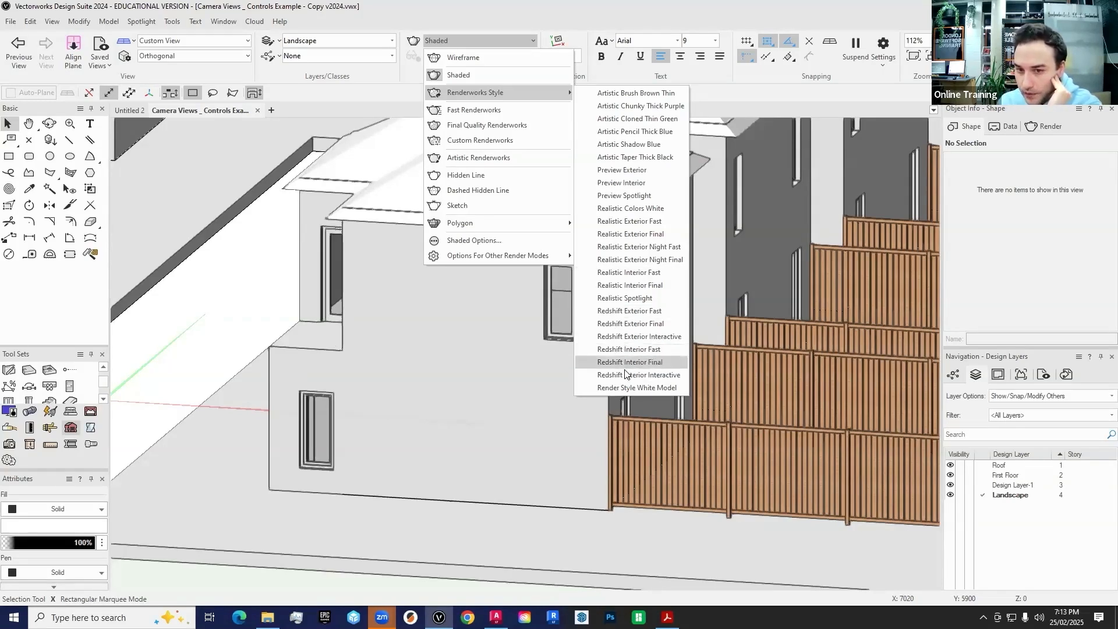
click(637, 297)
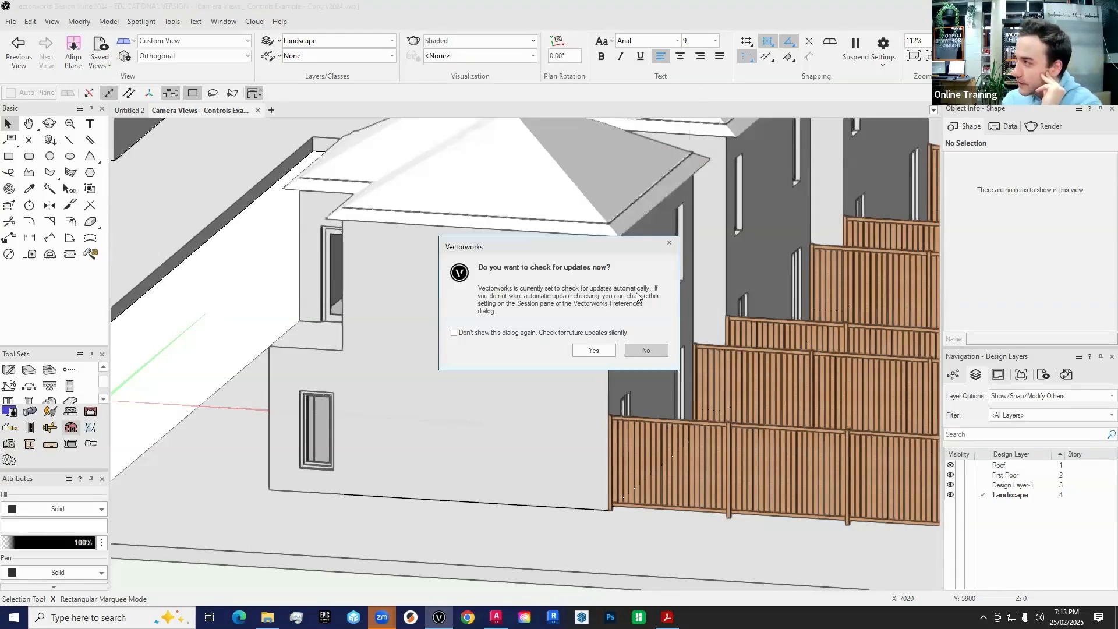
click(648, 346)
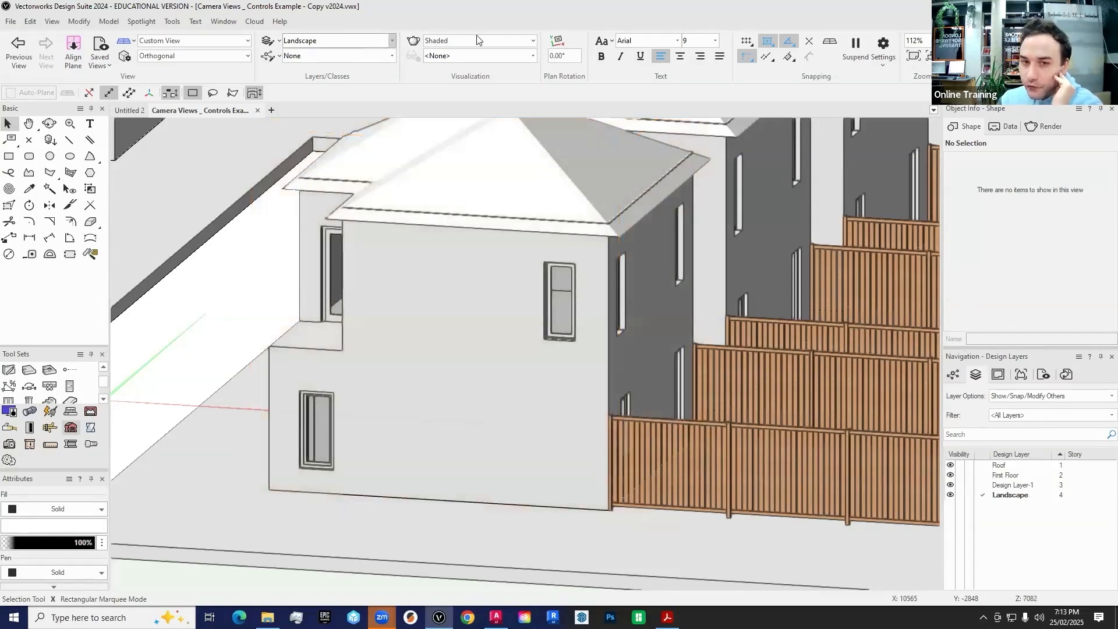
Review the Renderworks styles again, keep the Shaded mode, and show the whole street model
click(454, 37)
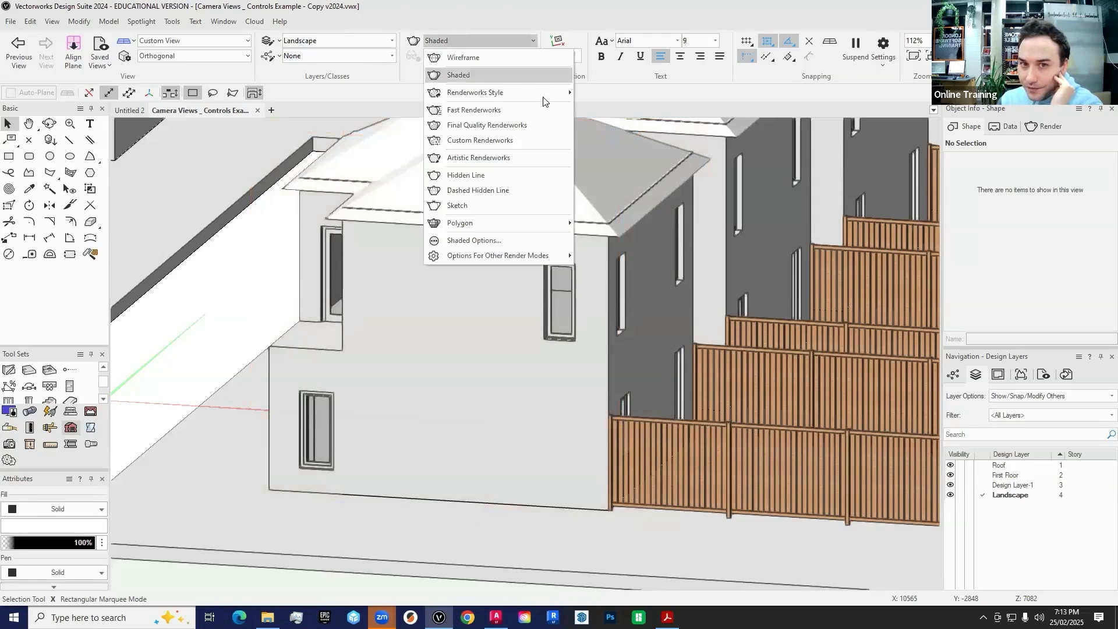
mouse_move(556, 95)
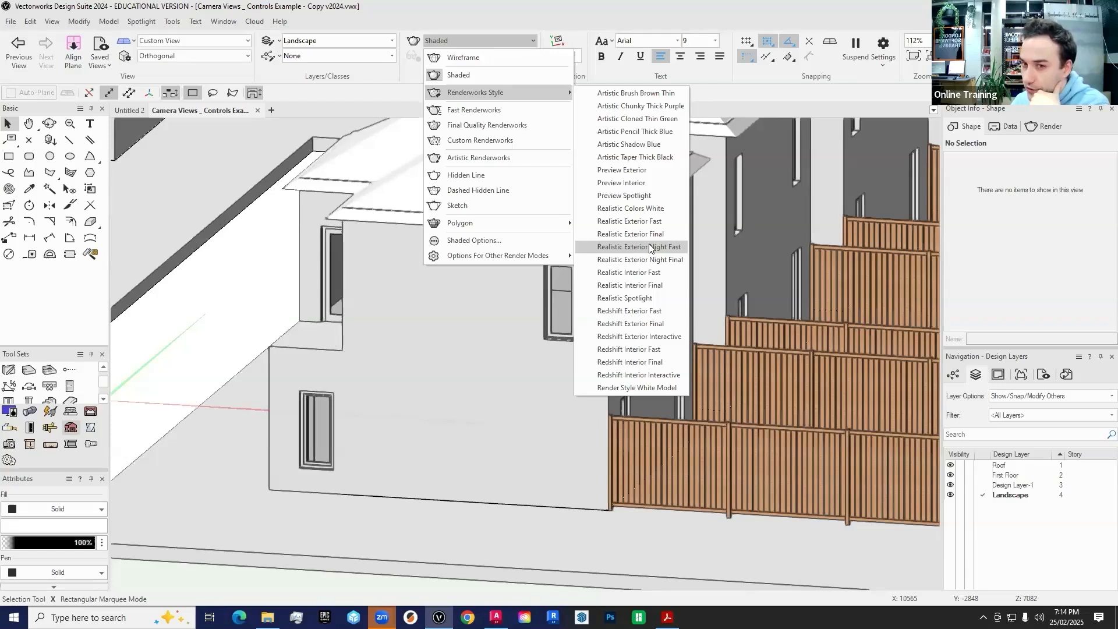
click(492, 40)
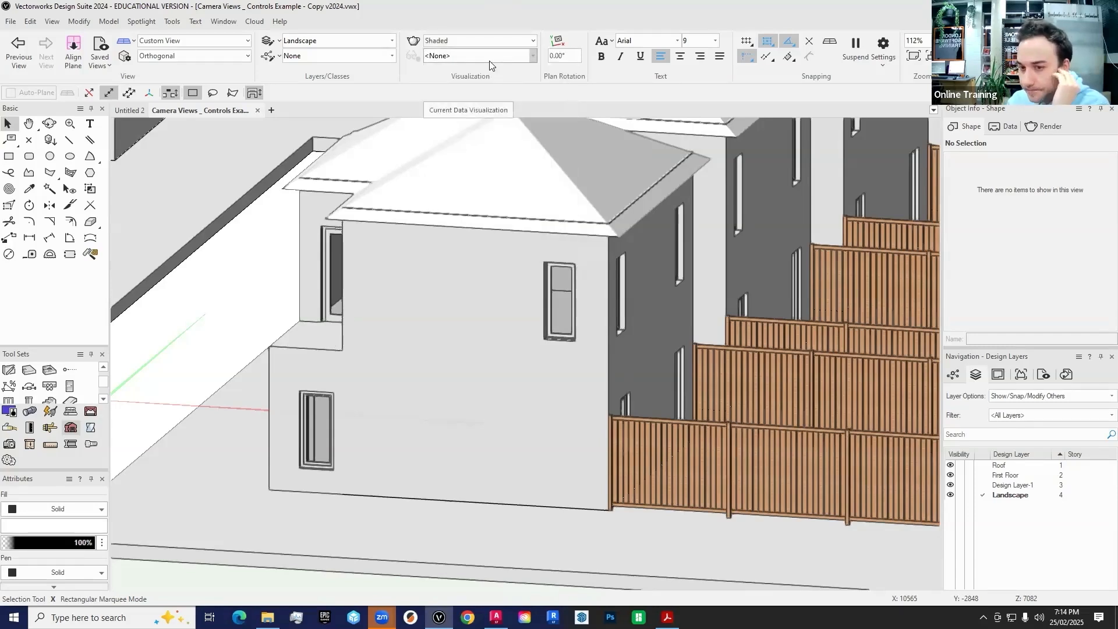
click(512, 342)
scroll(512, 344, down, 5)
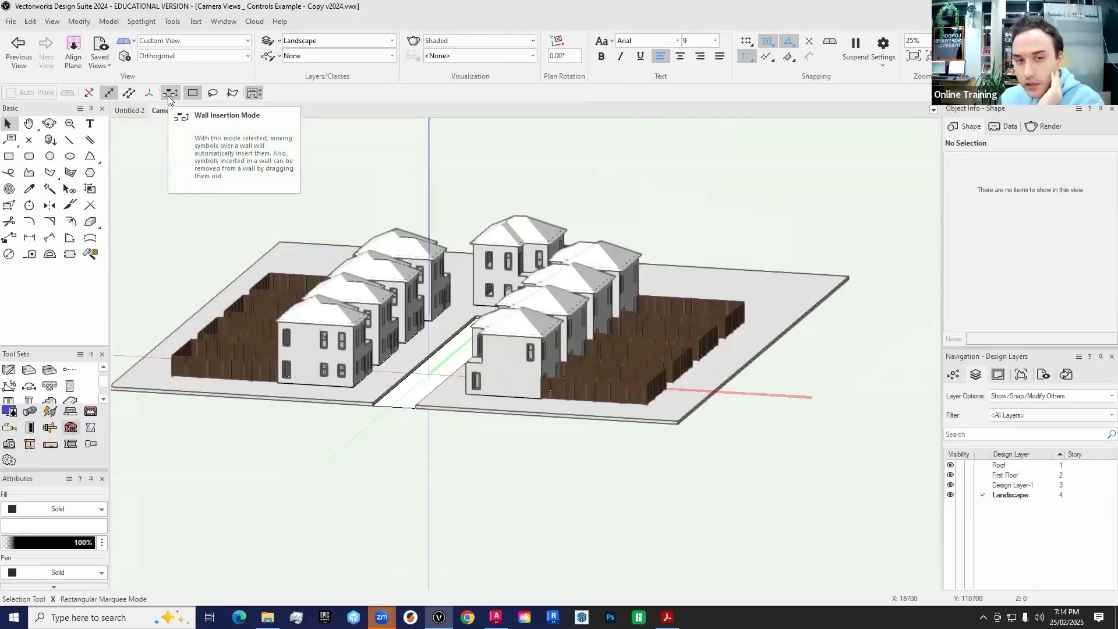
Inspect the mode options of the Circle and Rectangle tools and return to the Selection tool
click(53, 156)
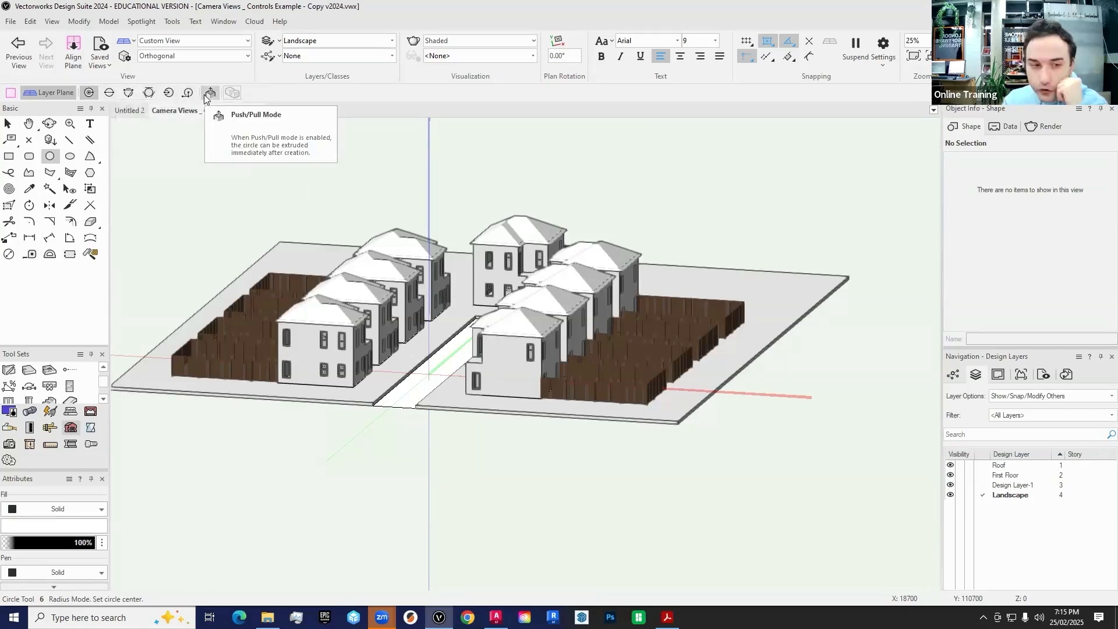
click(9, 156)
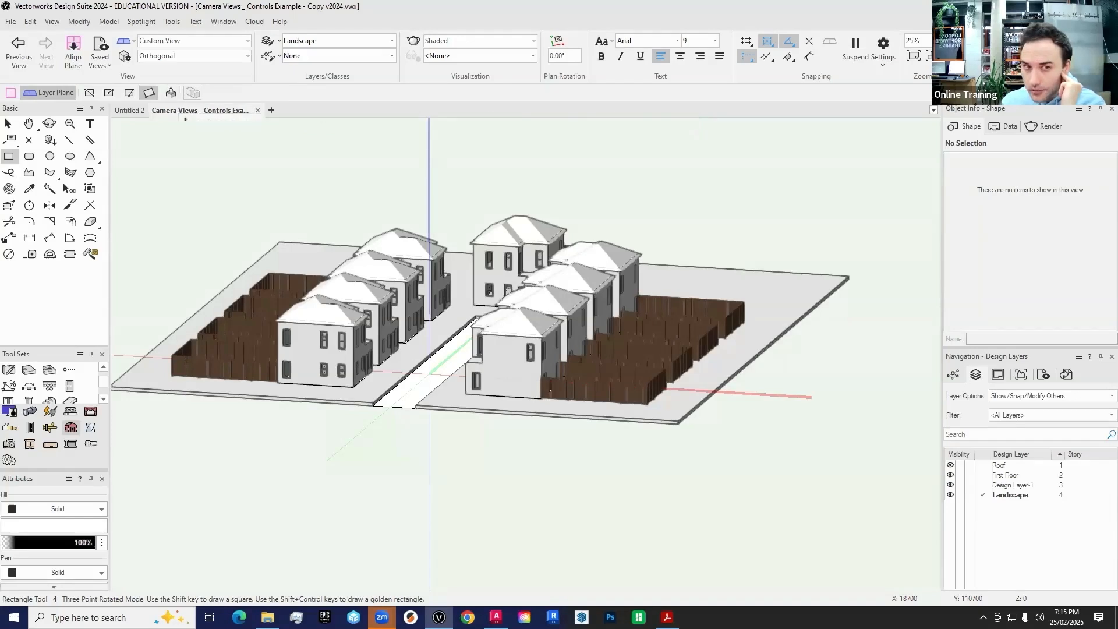
scroll(628, 304, down, 1)
scroll(489, 301, up, 1)
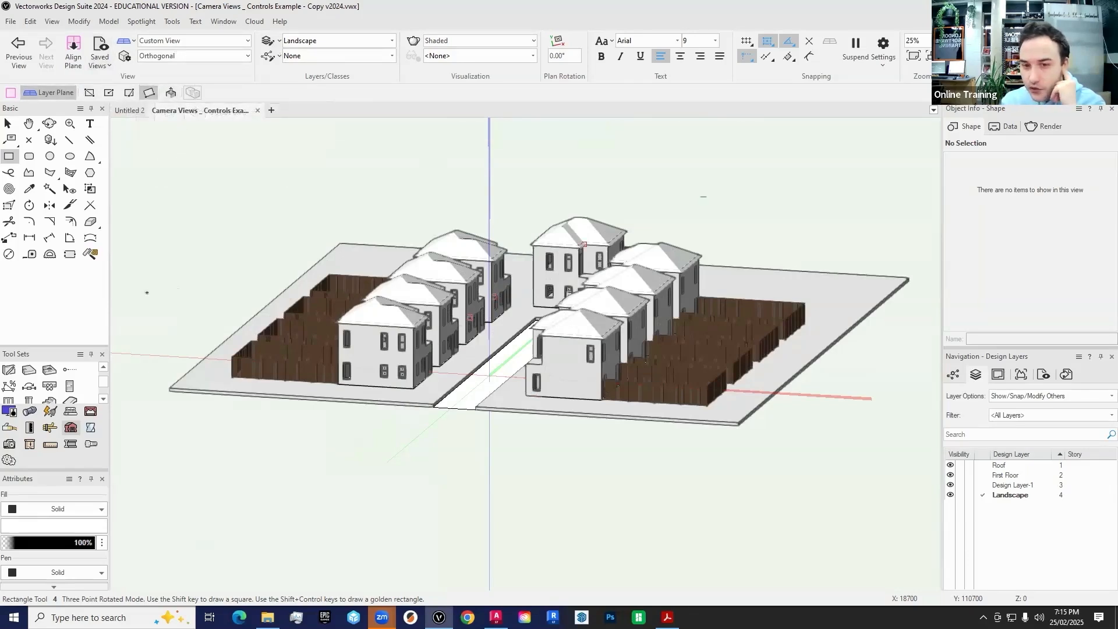
key(x)
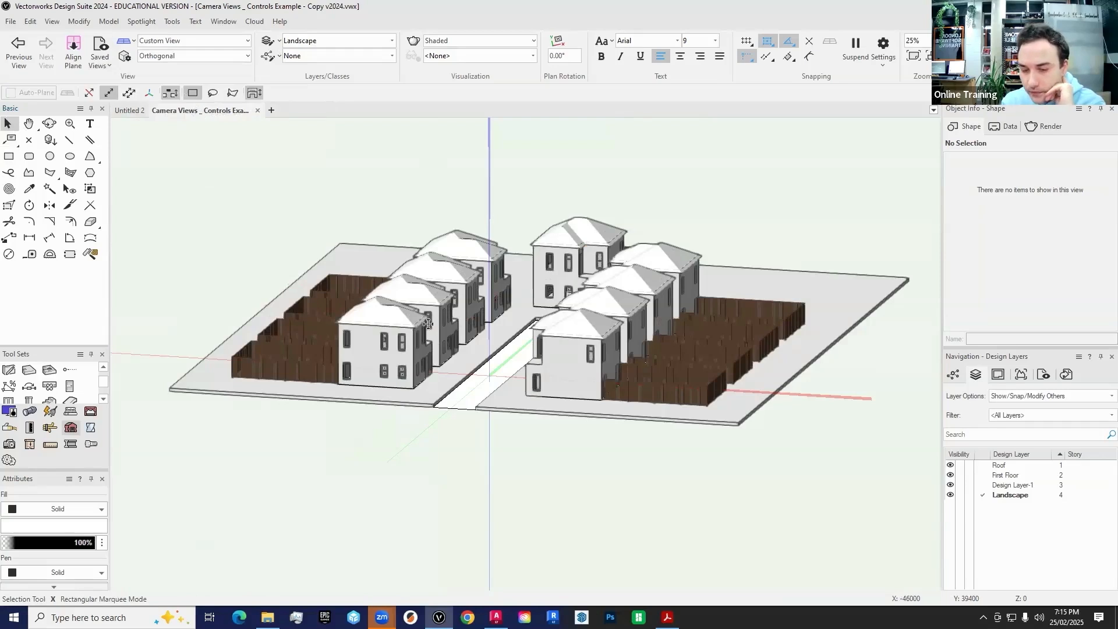
Review the standard views and projection options and close both lists without choosing a different one
scroll(431, 323, down, 3)
scroll(434, 322, up, 3)
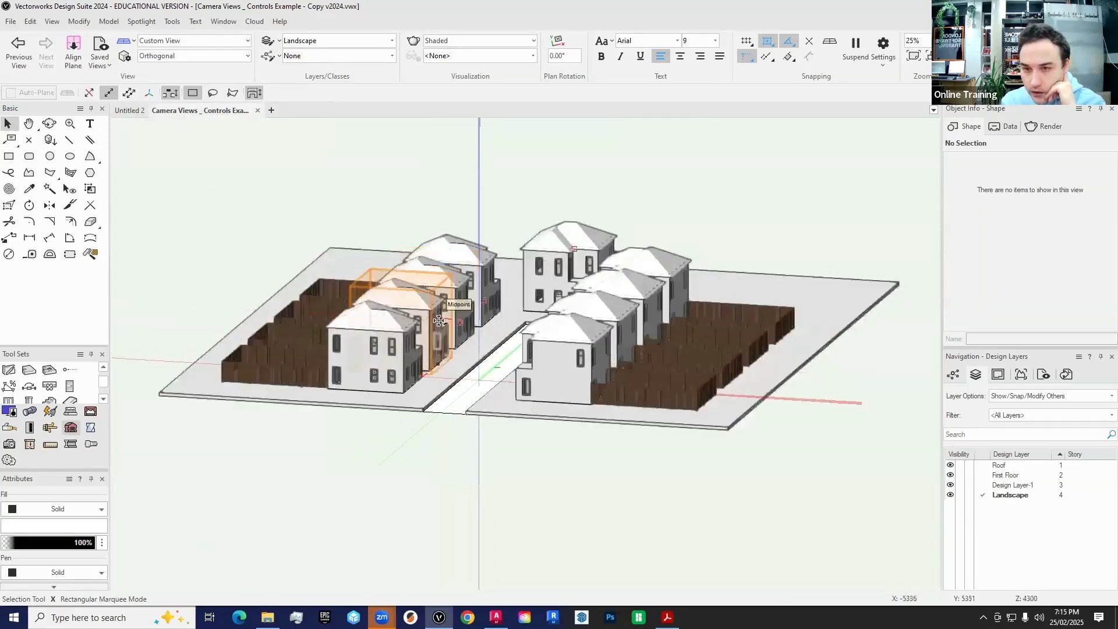
click(197, 43)
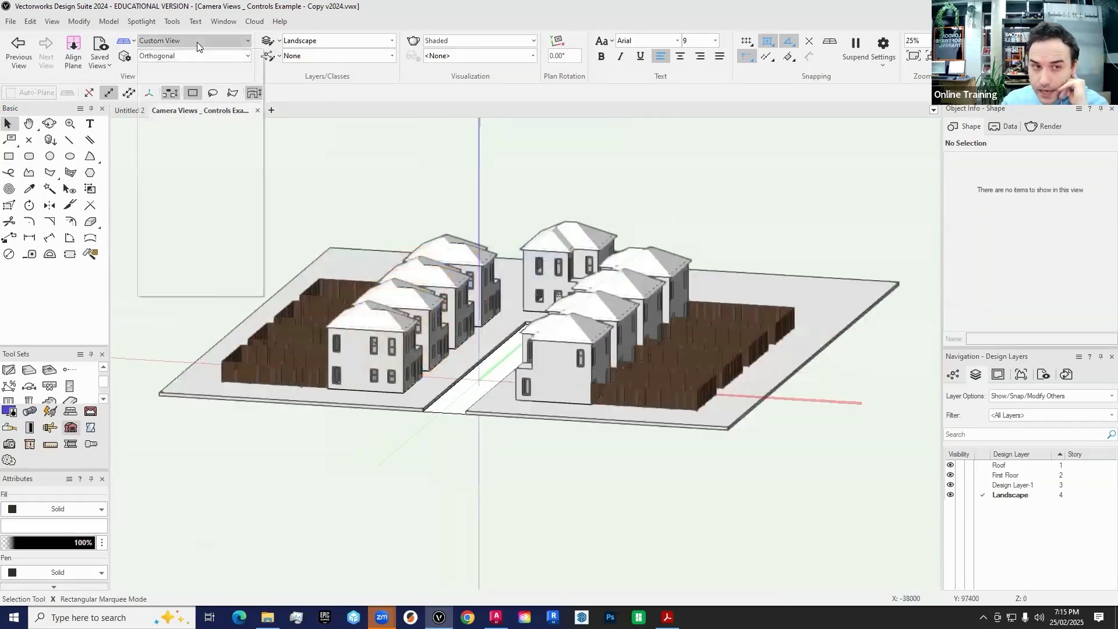
click(197, 42)
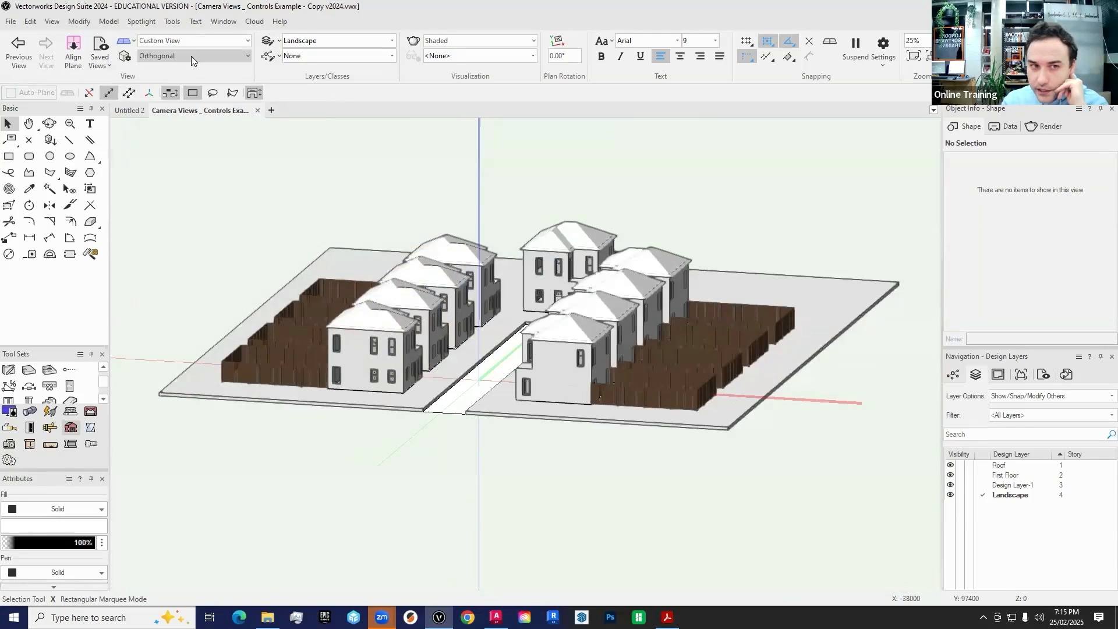
click(191, 56)
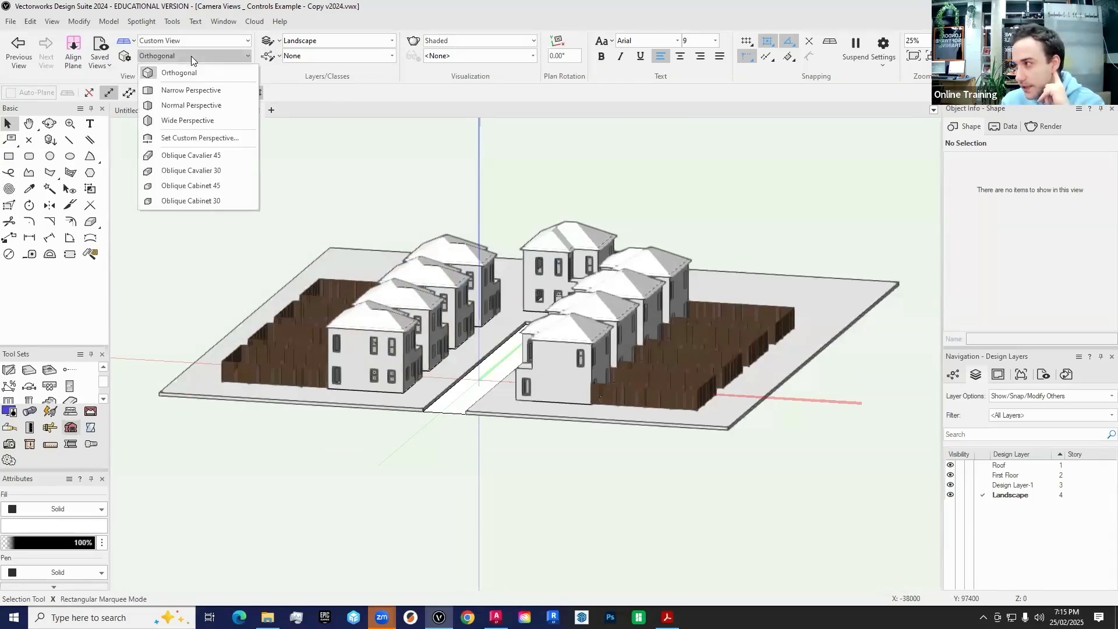
click(191, 56)
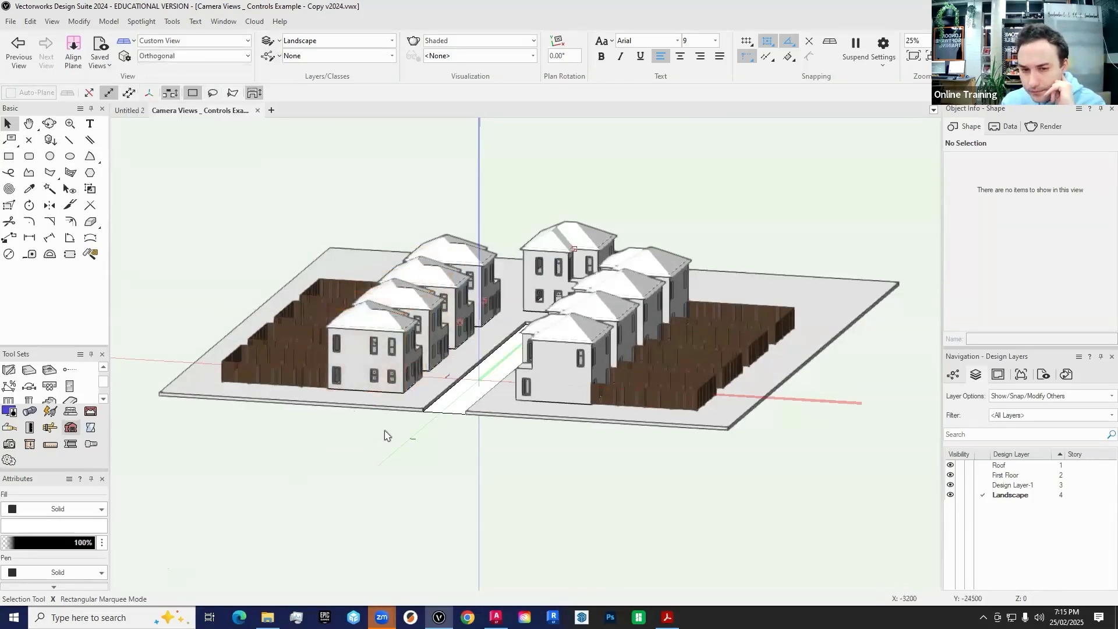
Demonstrate shifting the street model across the view with the Pan tool and return to the Selection tool
scroll(395, 407, down, 2)
scroll(395, 408, up, 2)
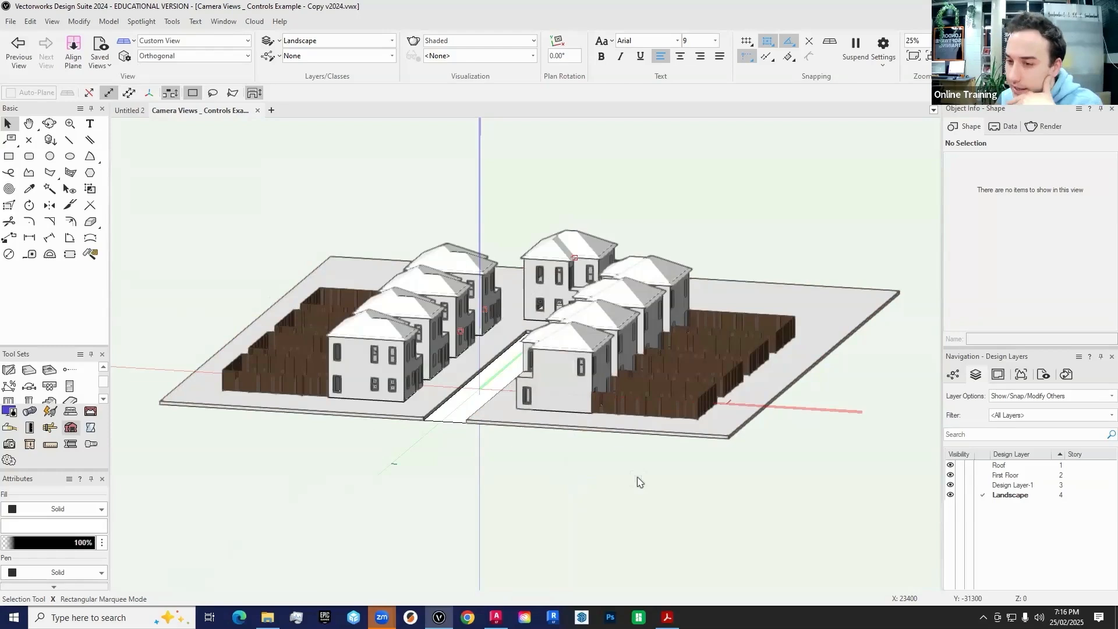
scroll(745, 233, down, 2)
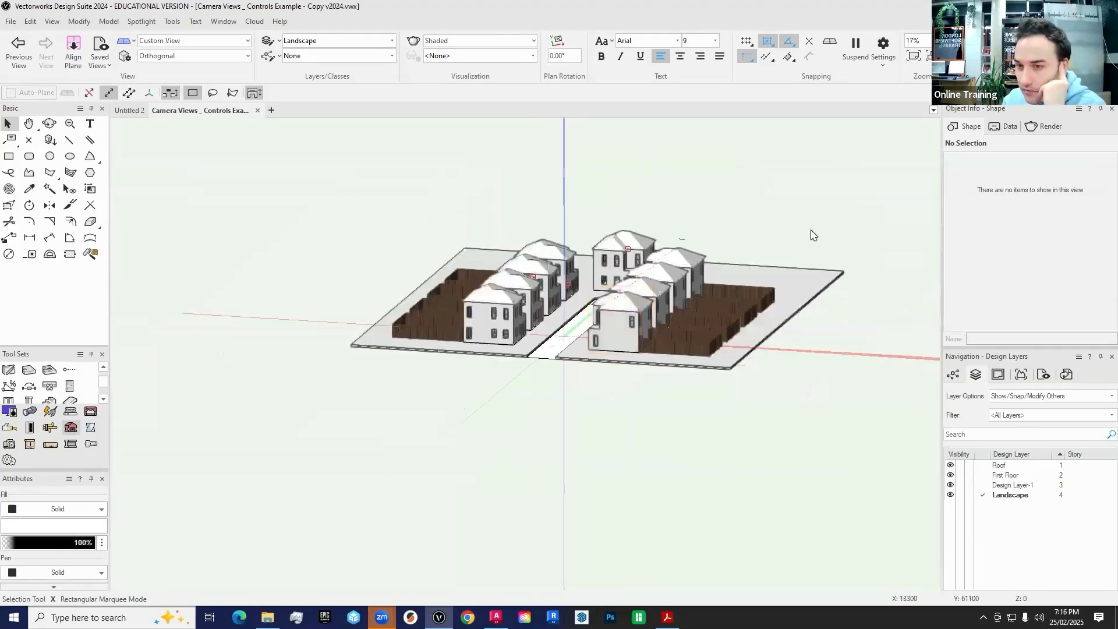
scroll(814, 235, up, 2)
key(h)
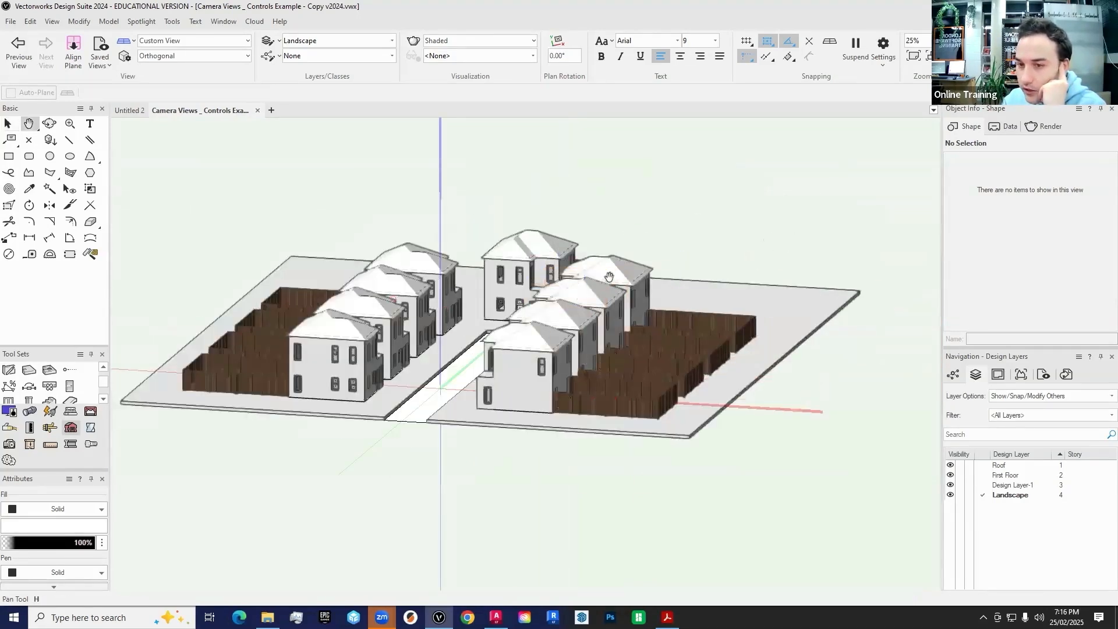
drag(609, 277, 642, 270)
key(x)
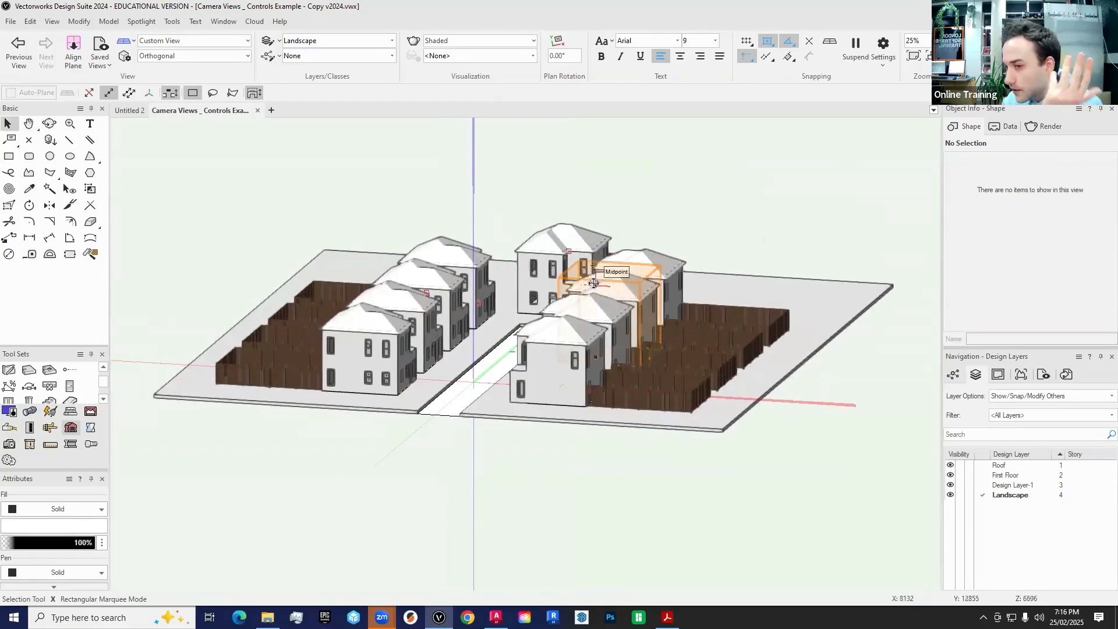
Demonstrate zooming in and out repeatedly around the houses, ending with the whole site small in the view
scroll(553, 384, down, 3)
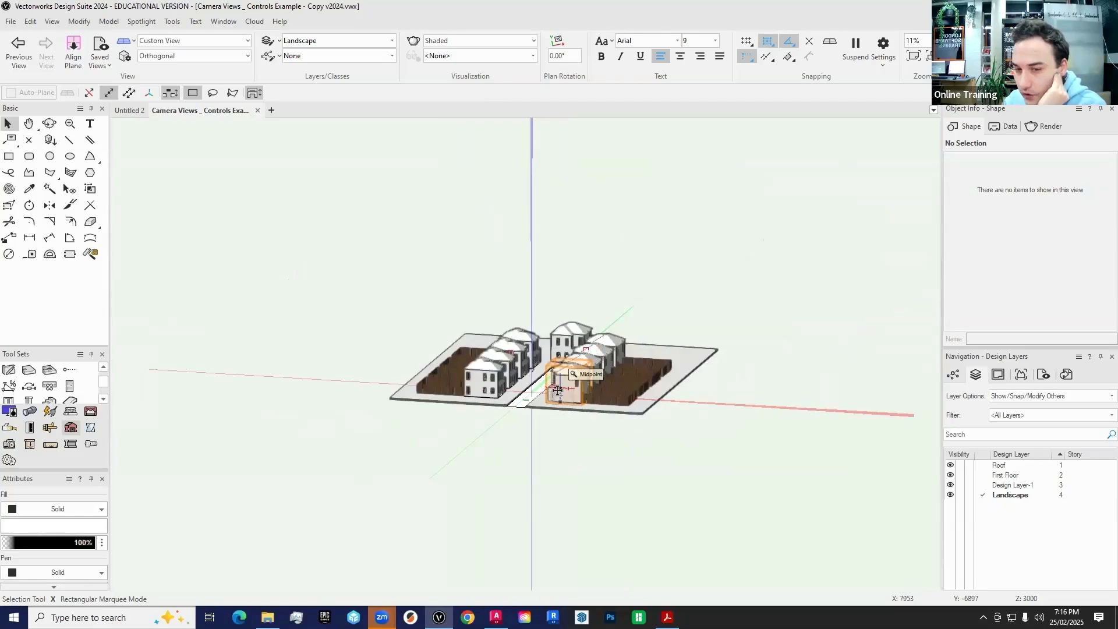
scroll(555, 395, up, 6)
scroll(556, 393, down, 5)
scroll(487, 389, up, 5)
scroll(483, 393, down, 5)
scroll(488, 394, up, 5)
scroll(558, 378, down, 6)
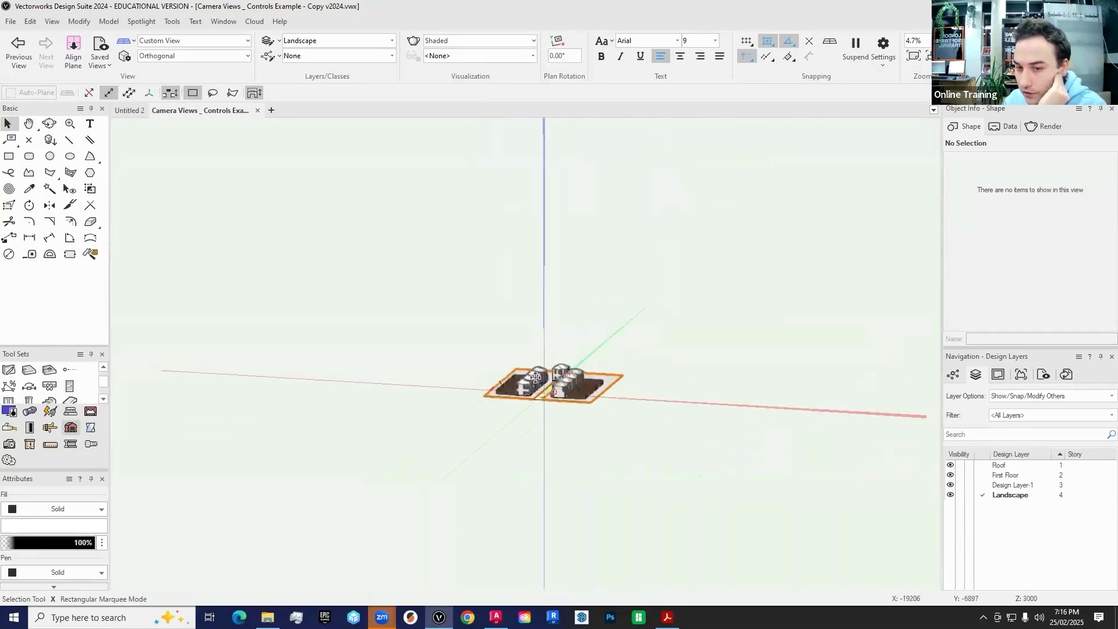
Demonstrate zooming in and out on the houses and fit the whole site in the view
scroll(561, 375, up, 6)
scroll(562, 374, down, 6)
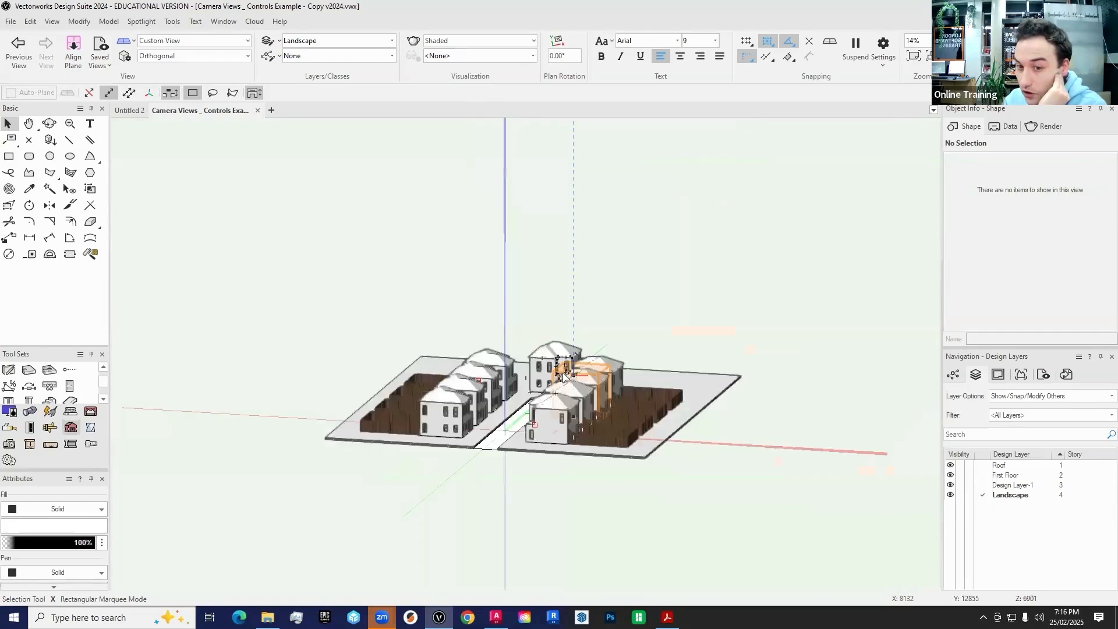
scroll(562, 374, up, 6)
scroll(563, 375, down, 6)
scroll(563, 374, up, 6)
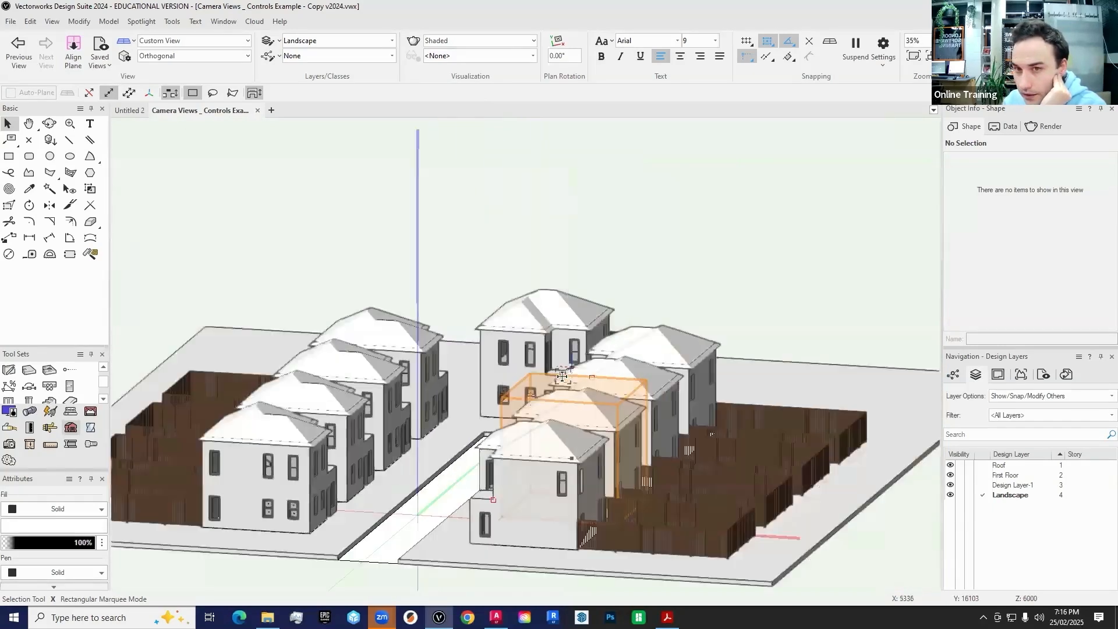
scroll(564, 374, down, 5)
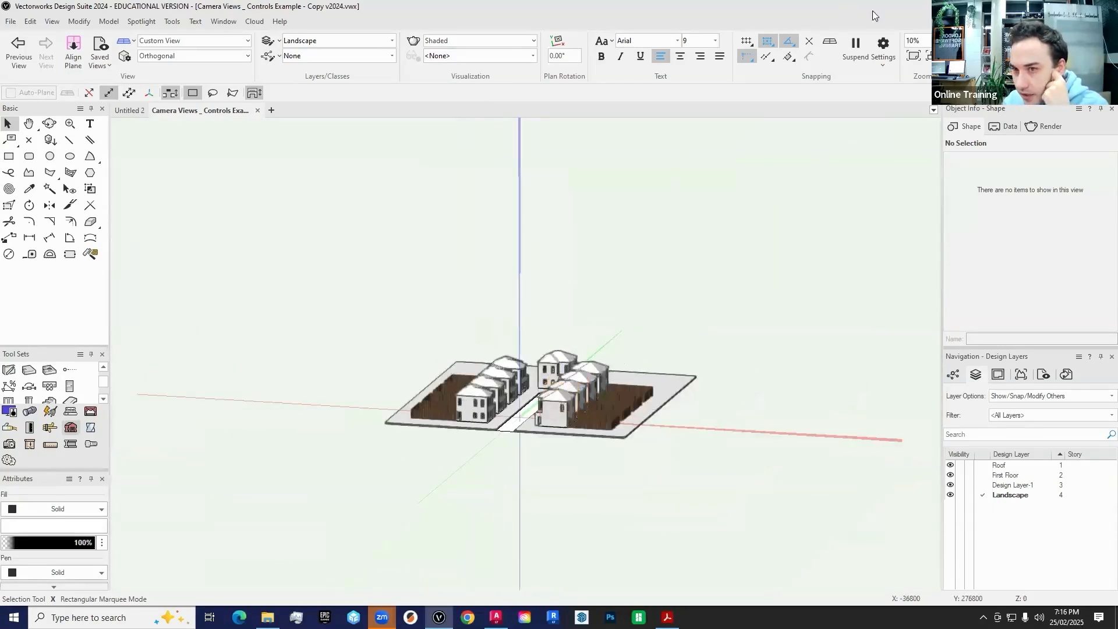
click(928, 58)
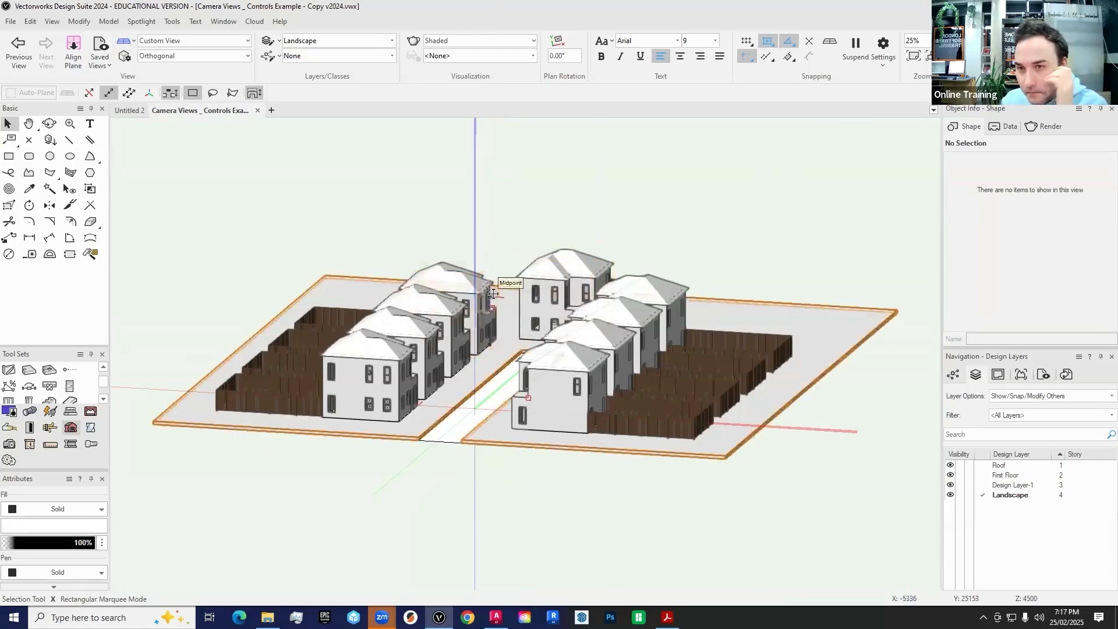
scroll(553, 335, down, 2)
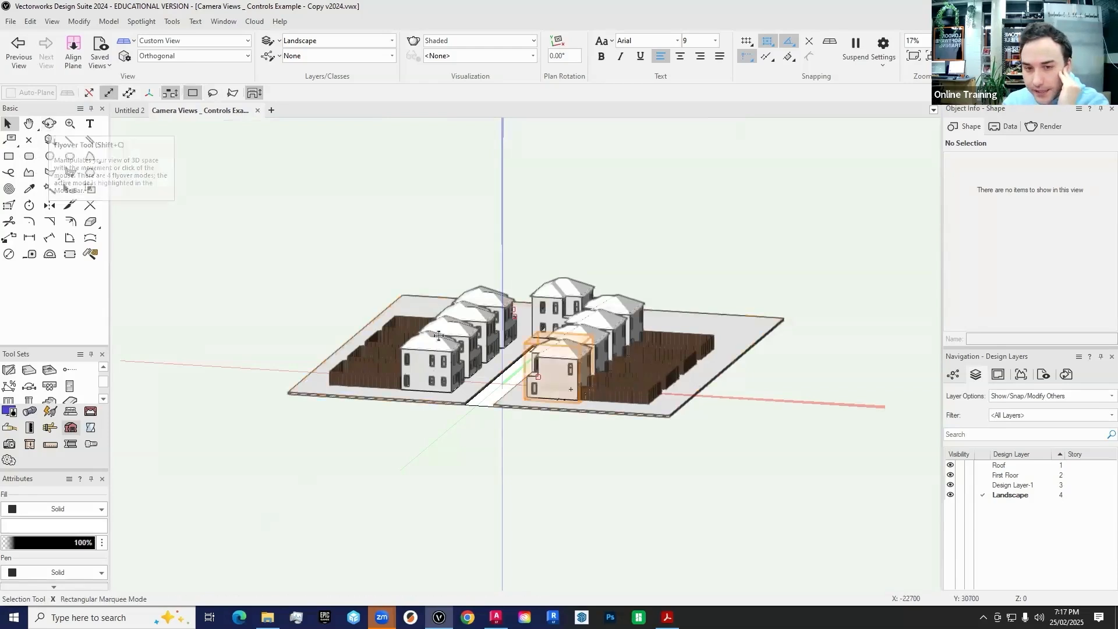
Shift the street model with the Pan tool, orbit it with the Flyover tool and return to the Selection tool
key(h)
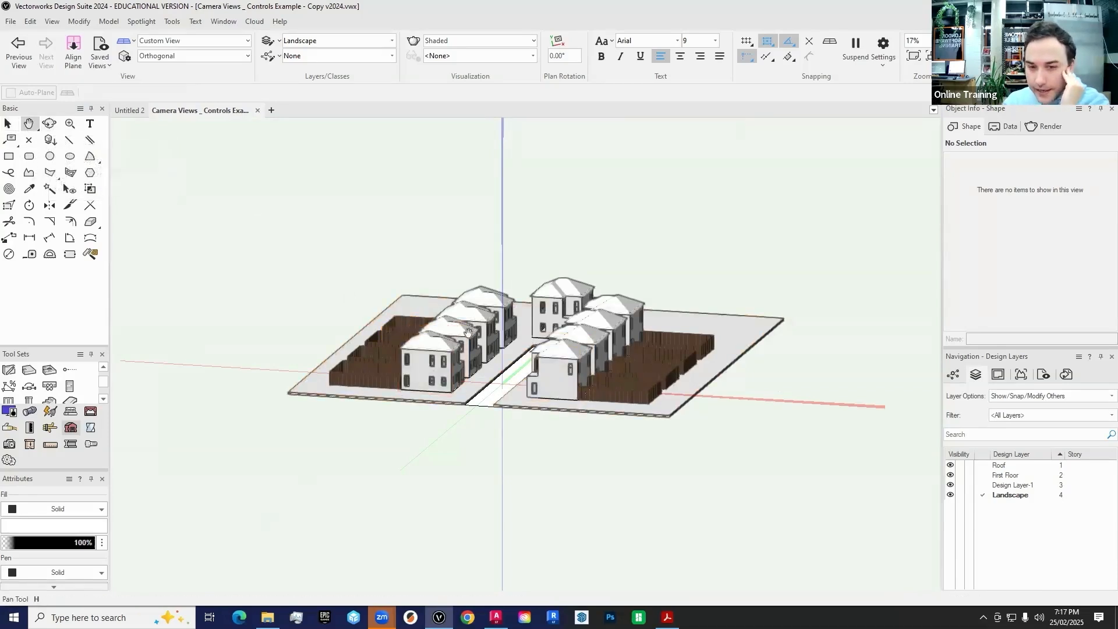
mouse_move(618, 388)
mouse_down()
mouse_move(649, 363)
mouse_move(382, 389)
mouse_move(462, 317)
mouse_move(669, 338)
mouse_move(262, 380)
mouse_move(669, 384)
mouse_move(407, 359)
mouse_move(711, 414)
mouse_move(377, 285)
mouse_move(611, 414)
mouse_move(484, 222)
mouse_move(437, 277)
mouse_move(589, 311)
mouse_move(630, 474)
mouse_up()
key(shift+c)
drag(617, 306, 586, 319)
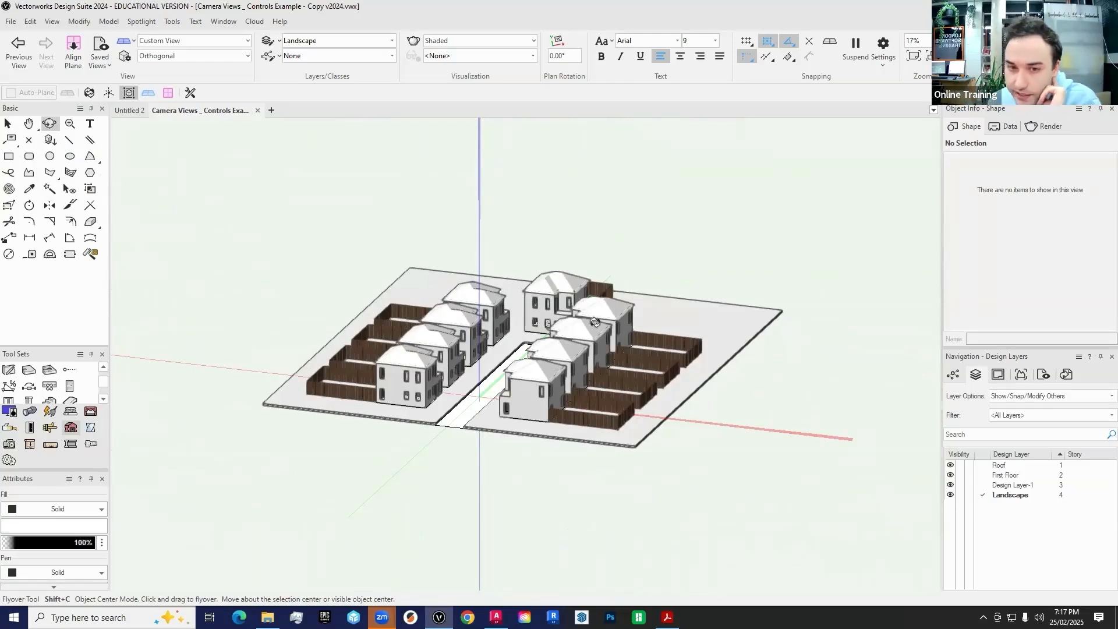
click(8, 124)
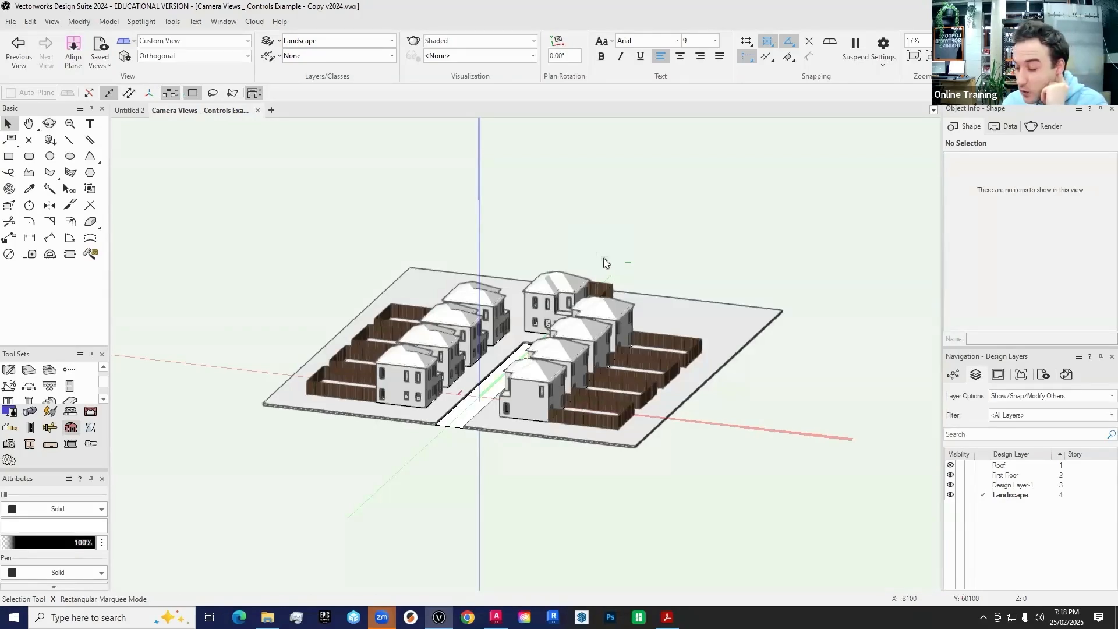
Demonstrate zooming and temporarily panning the site without leaving the Selection tool
scroll(604, 263, down, 3)
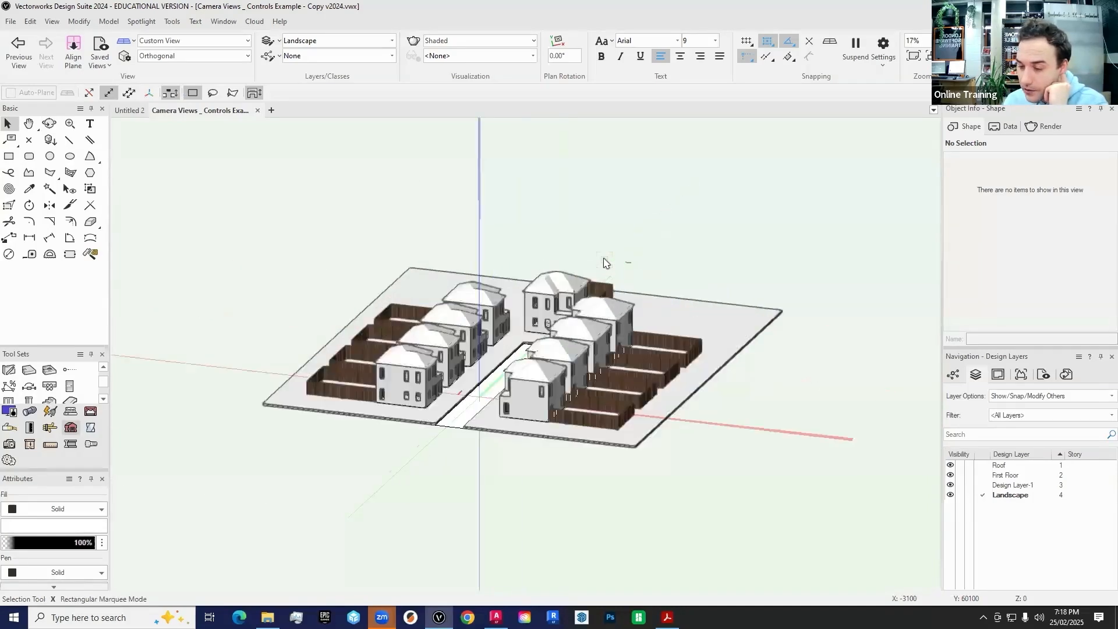
scroll(604, 262, up, 3)
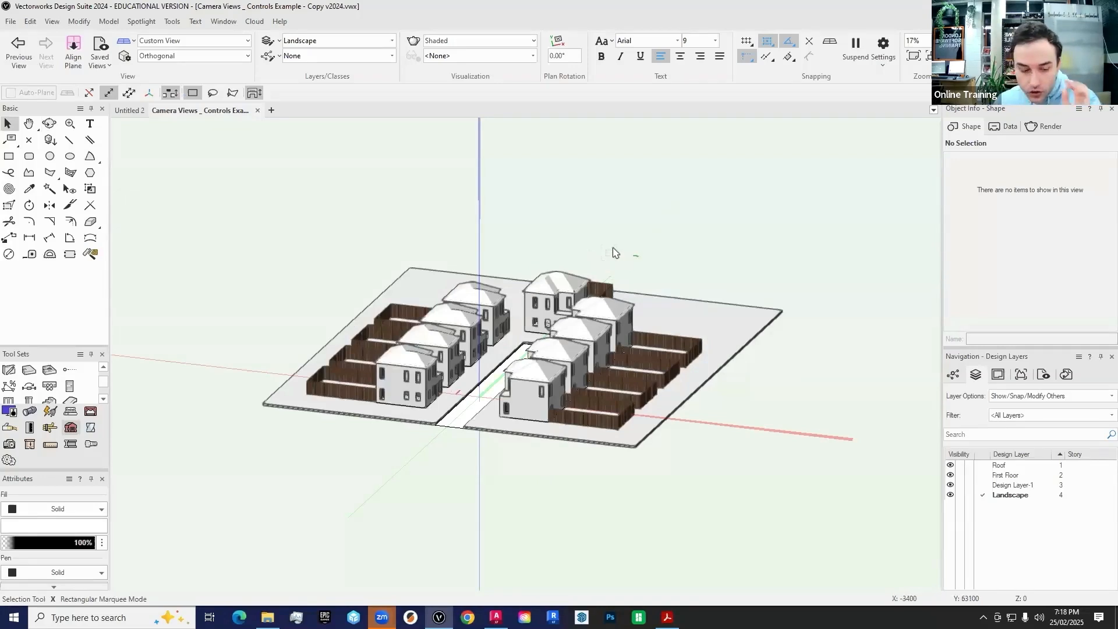
middle_drag(643, 247, 669, 242)
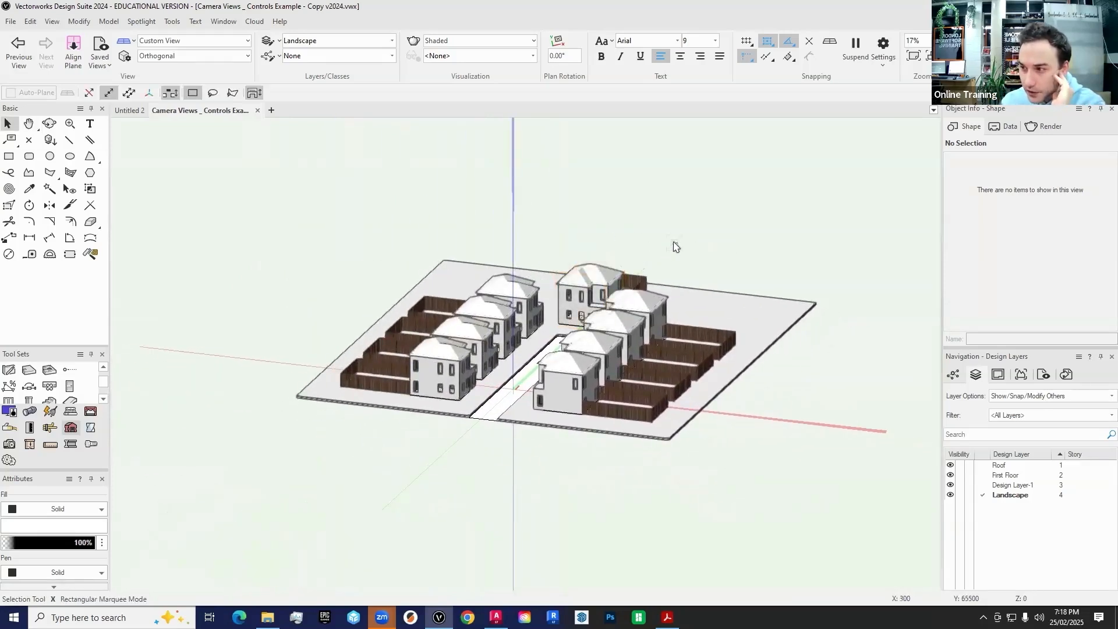
scroll(656, 249, down, 2)
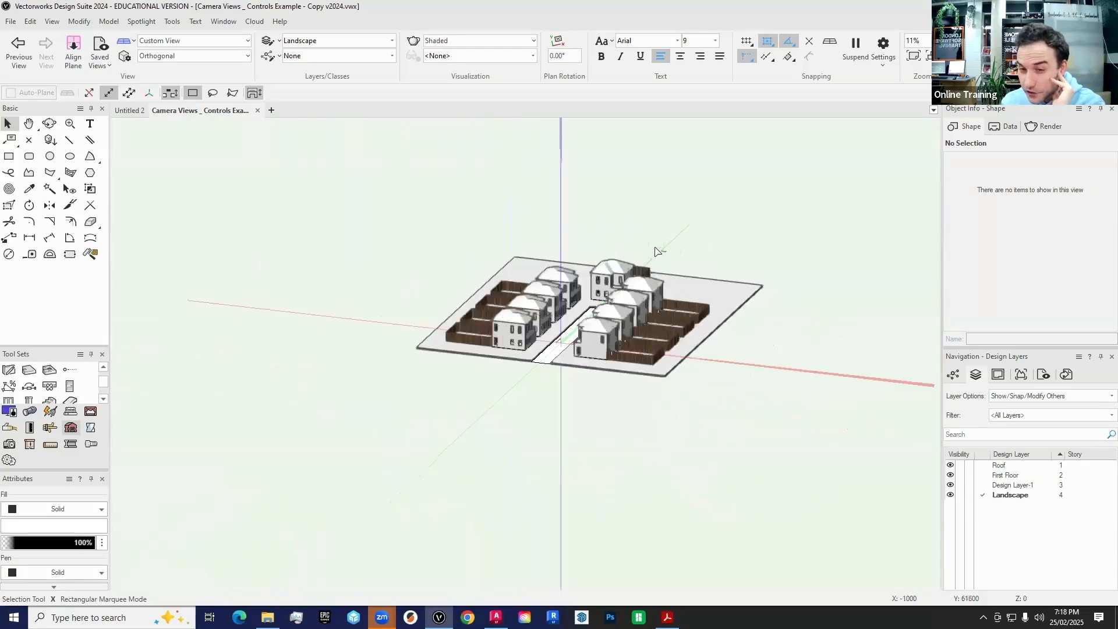
middle_drag(657, 251, 639, 280)
scroll(641, 282, up, 2)
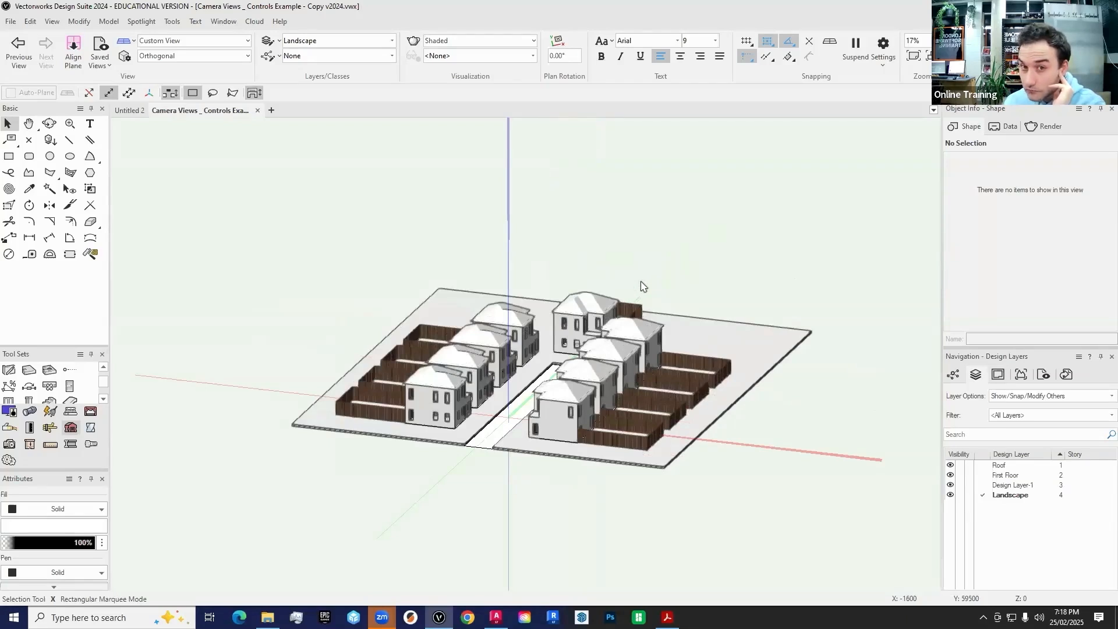
middle_click(641, 282)
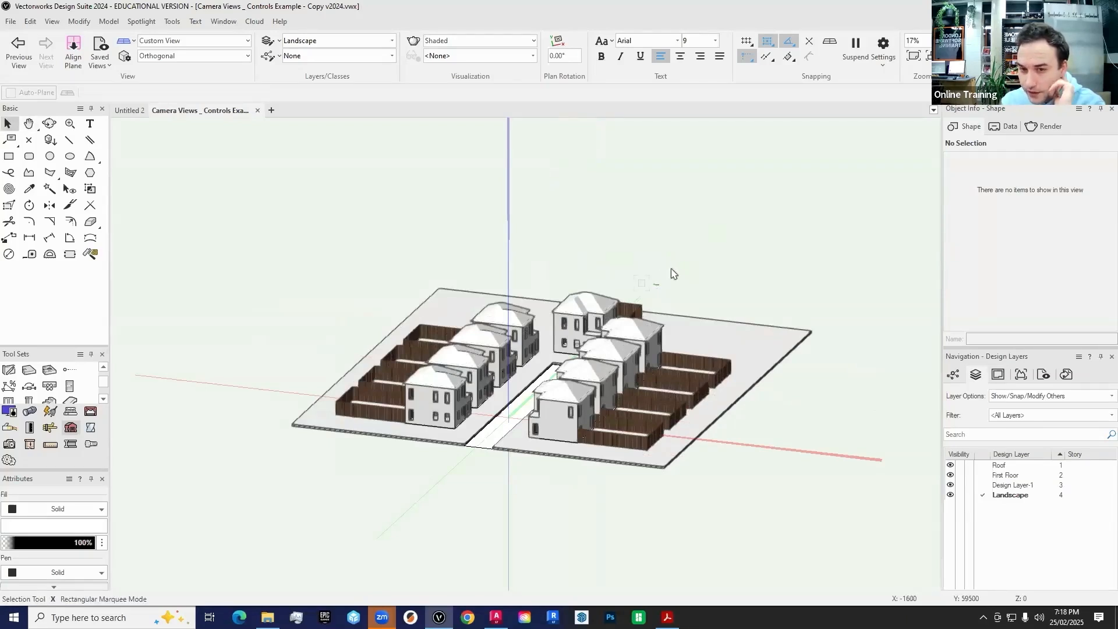
Repeat panning and zooming across the site, finish with the Pan tool and switch back to the Selection tool
middle_drag(666, 255, 624, 297)
scroll(622, 285, down, 2)
scroll(589, 301, up, 2)
middle_drag(738, 239, 591, 453)
mouse_move(724, 346)
mouse_down()
mouse_move(641, 257)
mouse_move(564, 280)
mouse_move(652, 285)
mouse_move(653, 301)
mouse_move(587, 319)
mouse_up()
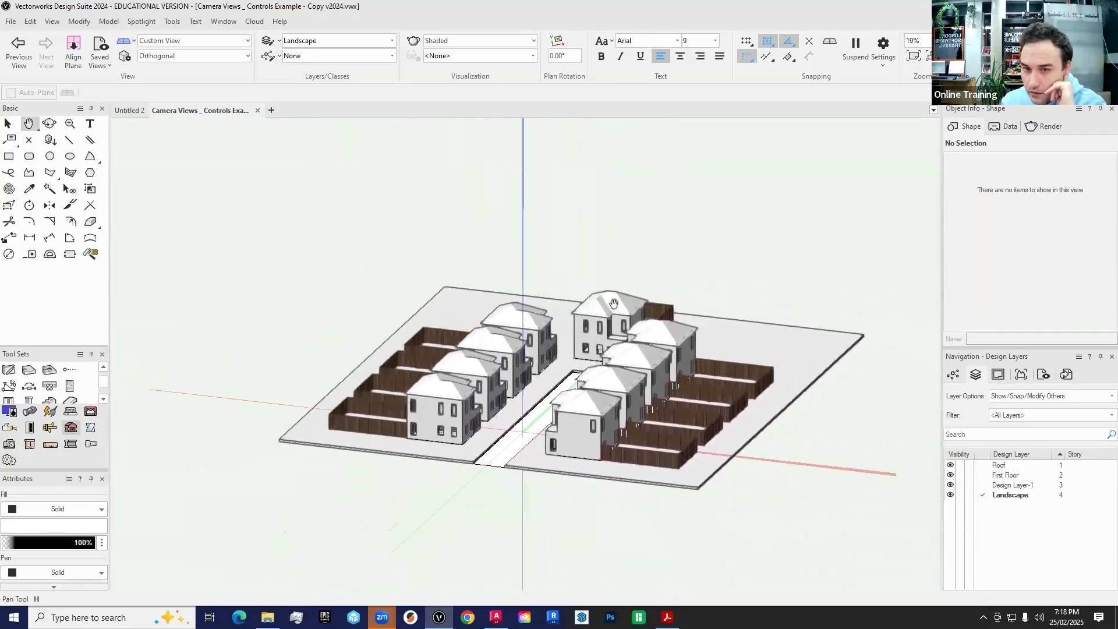
key(x)
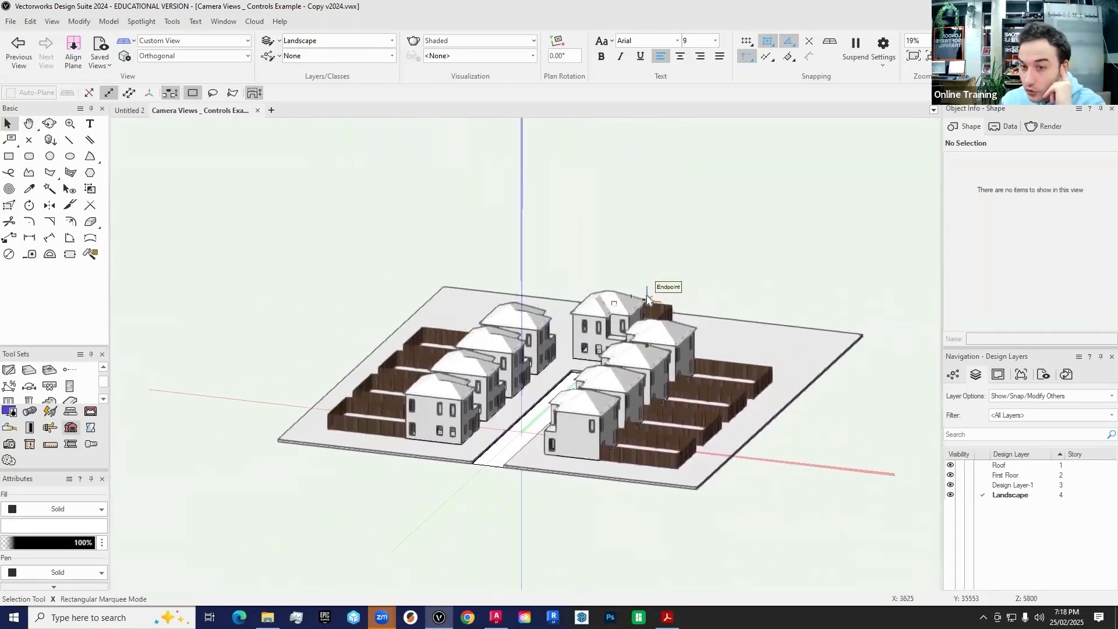
Zoom out and in on the houses and alternate between the Pan and Selection tools to reposition the site
scroll(628, 311, down, 2)
scroll(629, 312, up, 2)
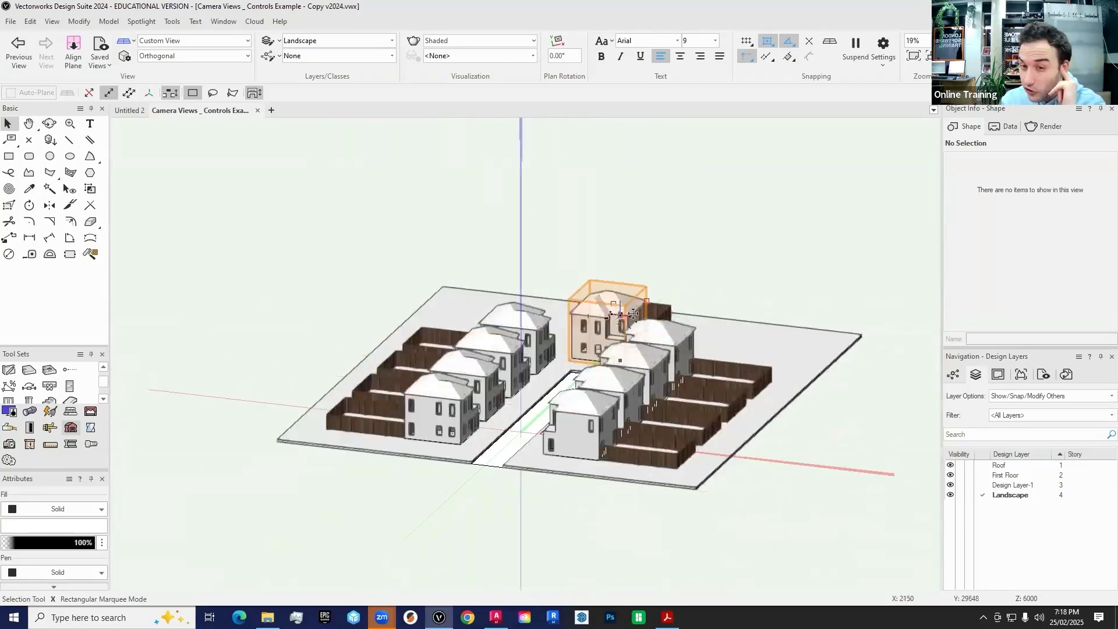
key(h)
mouse_move(605, 256)
mouse_down()
mouse_move(457, 257)
mouse_move(495, 330)
mouse_move(659, 307)
mouse_move(582, 314)
mouse_move(598, 272)
mouse_up()
key(x)
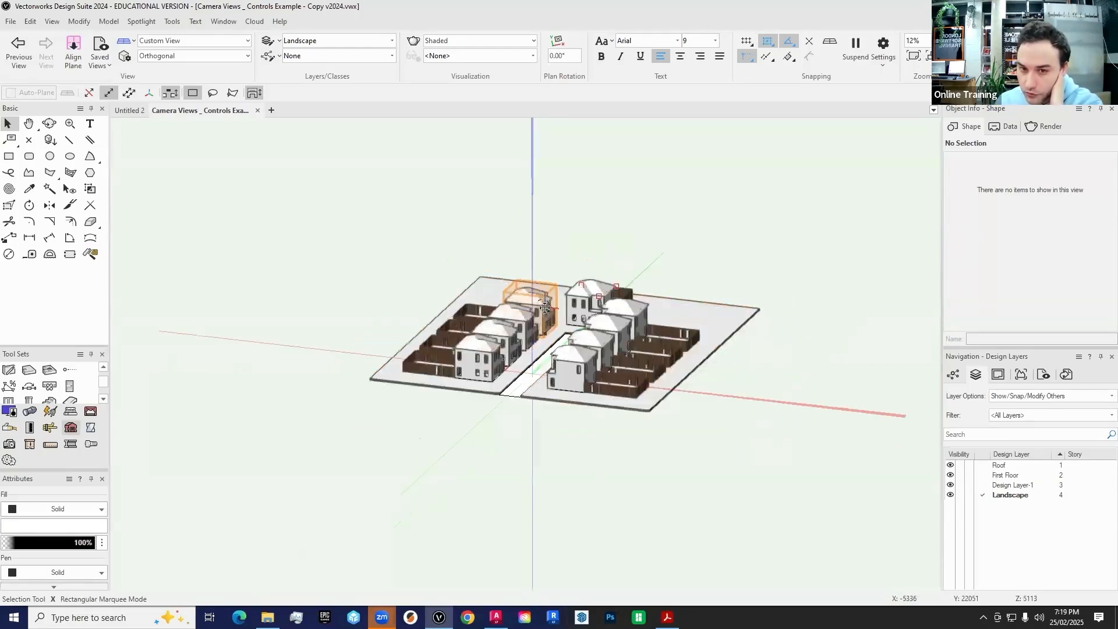
key(h)
mouse_move(696, 272)
middle_down()
mouse_move(720, 260)
mouse_move(693, 260)
mouse_move(703, 258)
middle_up()
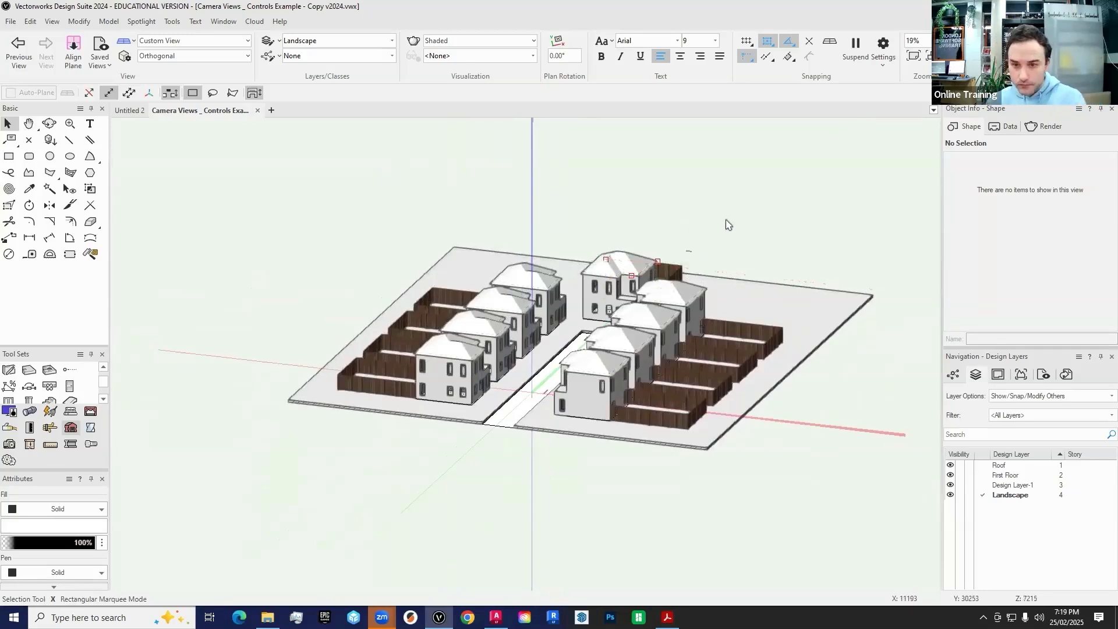
Orbit the street model with the Flyover tool, then zoom out and in around the houses with the Selection tool
key(shift+c)
drag(706, 227, 668, 278)
key(x)
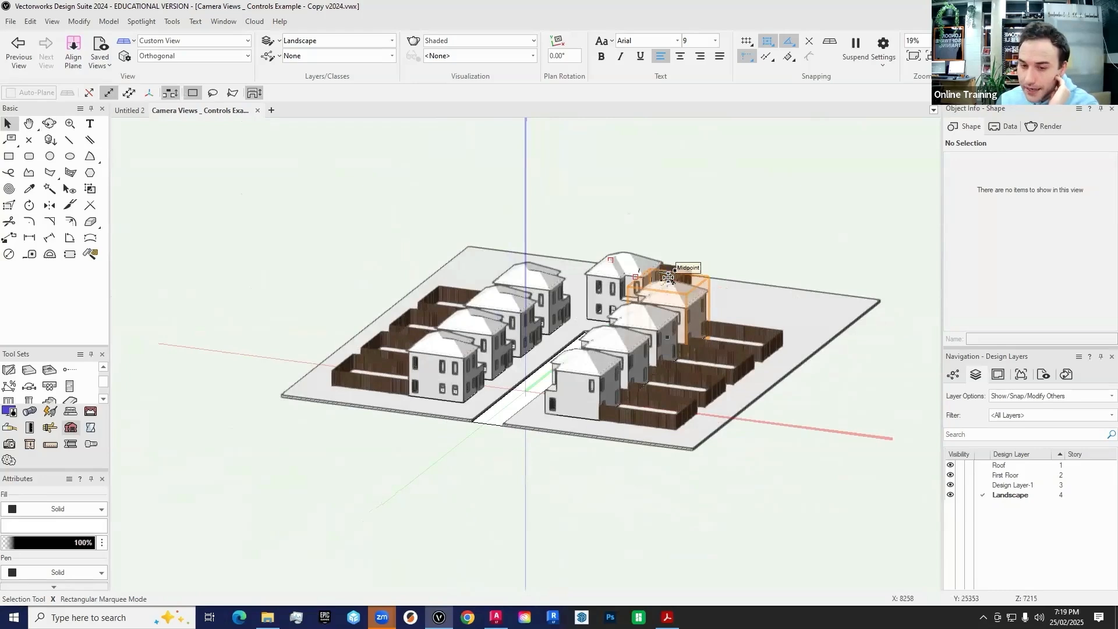
scroll(670, 279, down, 2)
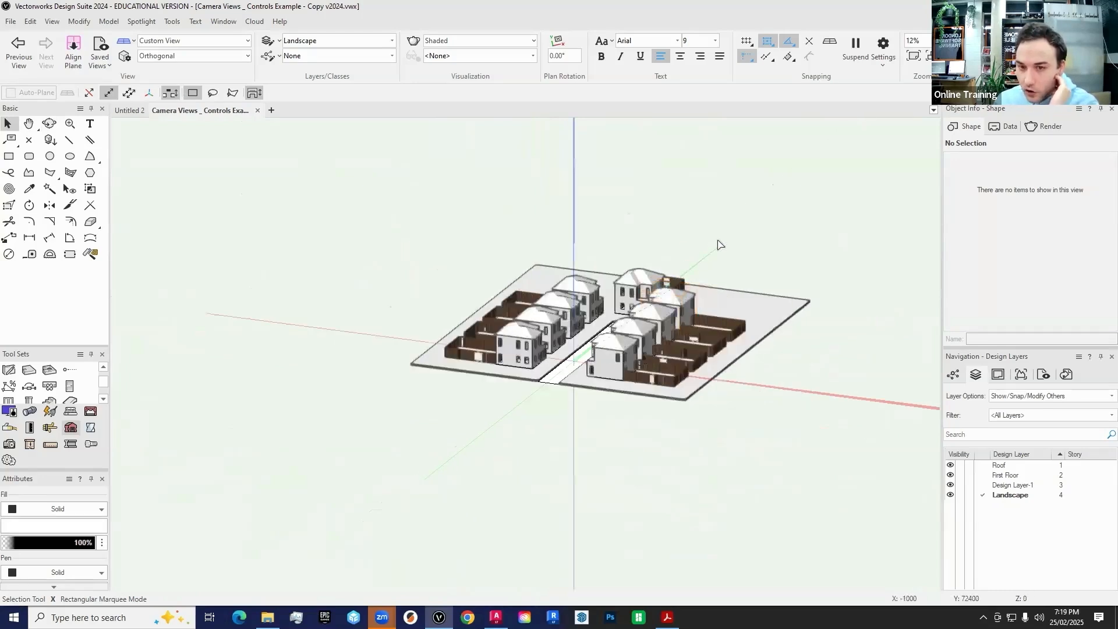
scroll(655, 372, up, 3)
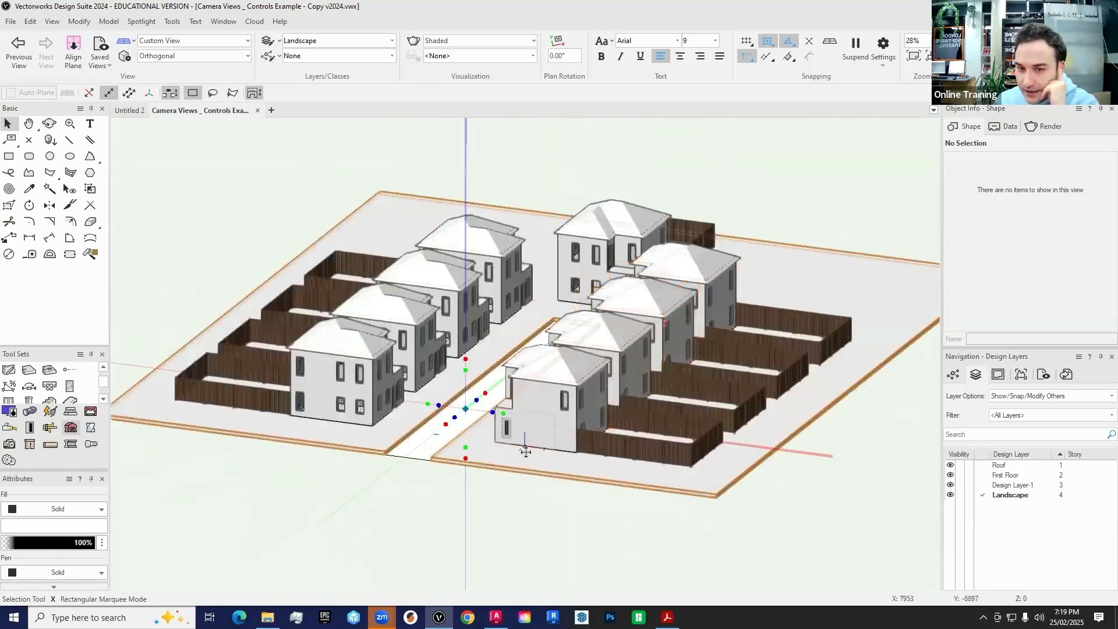
scroll(620, 431, down, 2)
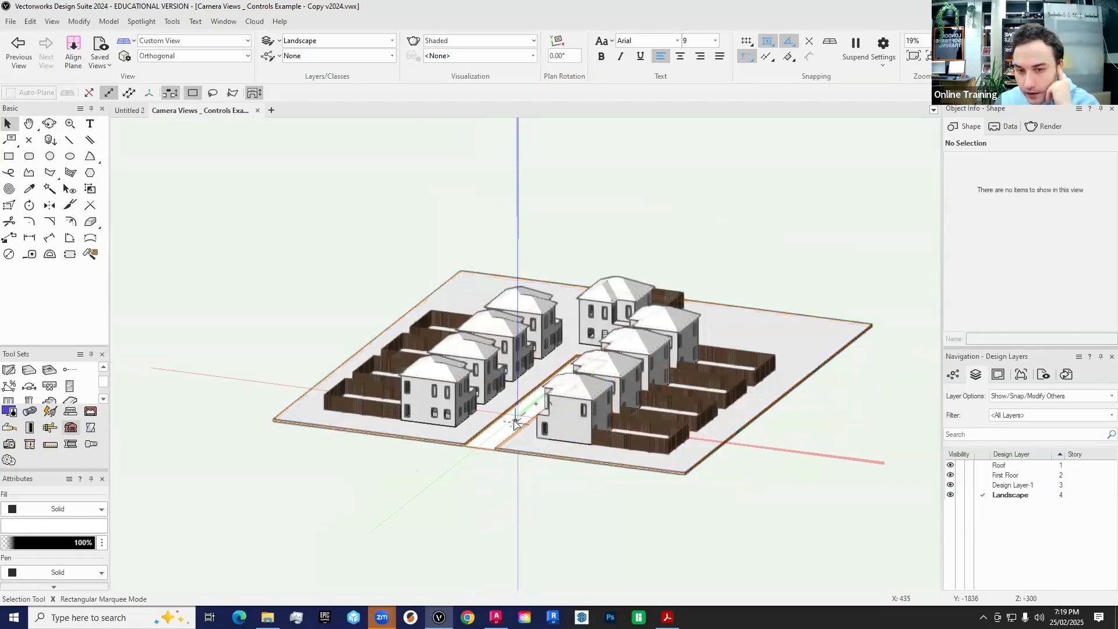
Orbit the street model with the Flyover tool in Object Center Mode and again in View Center Mode
click(49, 124)
click(130, 93)
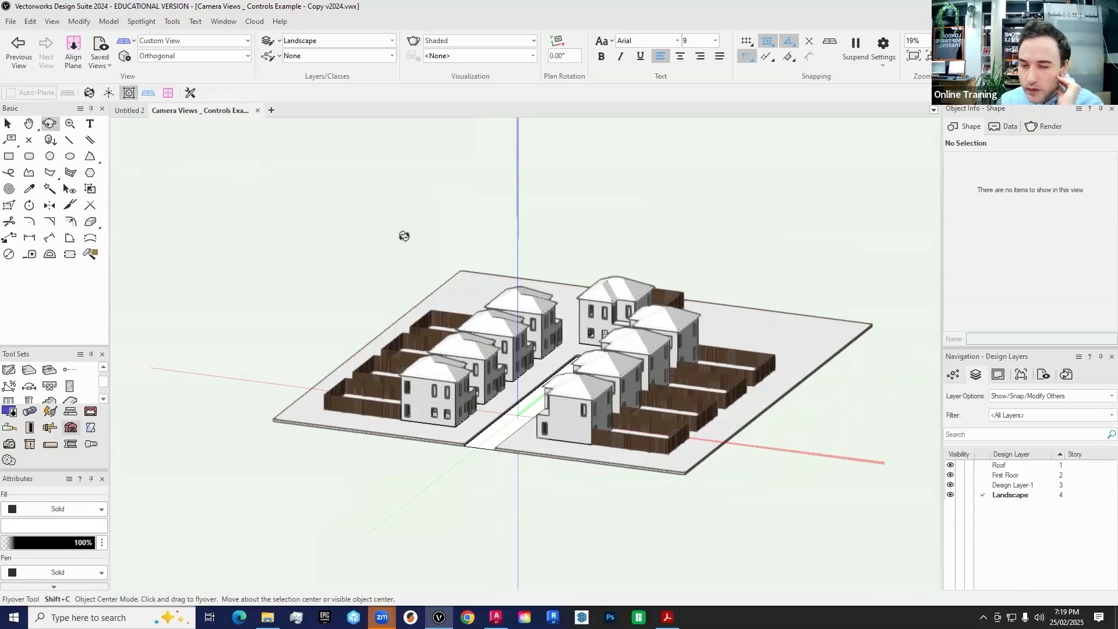
drag(779, 351, 739, 379)
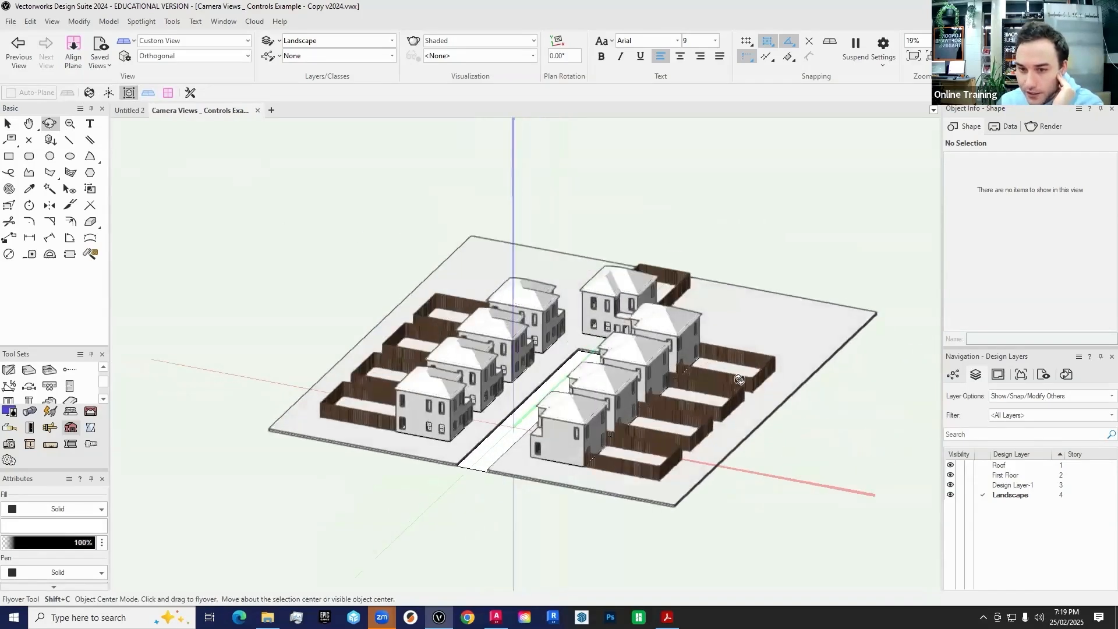
click(89, 94)
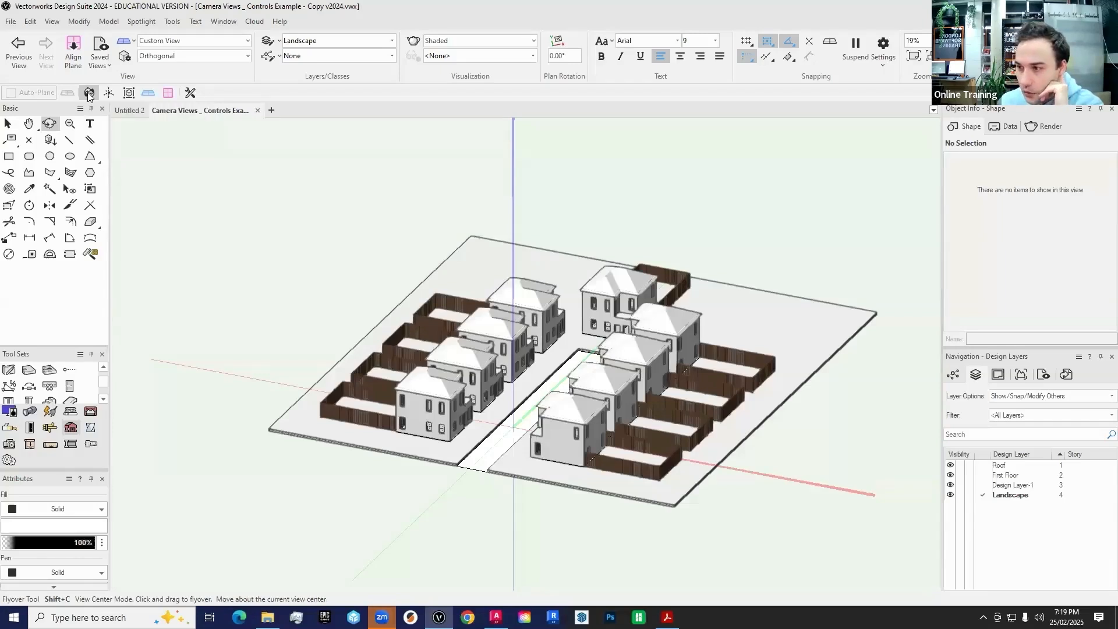
drag(540, 380, 373, 349)
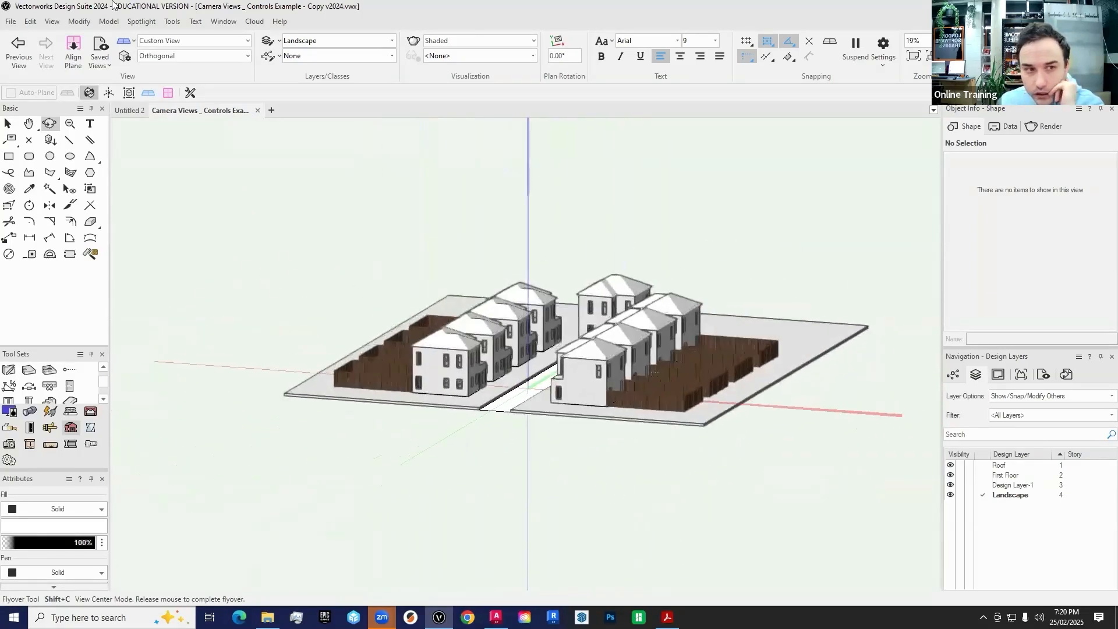
Set a custom flyover origin outside the site's front-right corner in Interactive Origin Mode and orbit the model around it
click(110, 94)
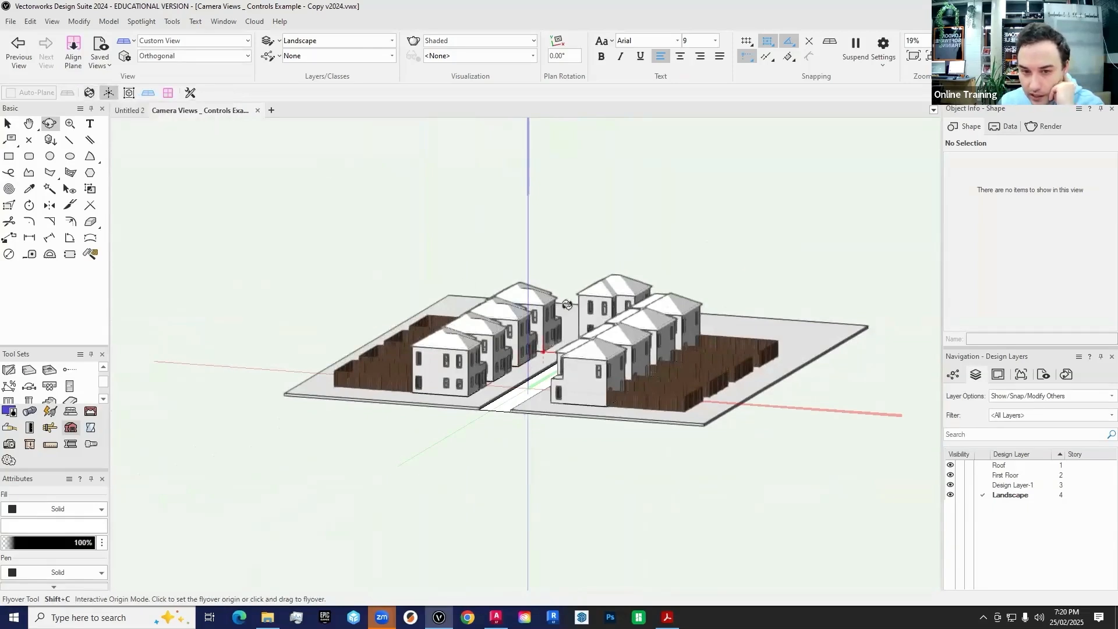
click(860, 438)
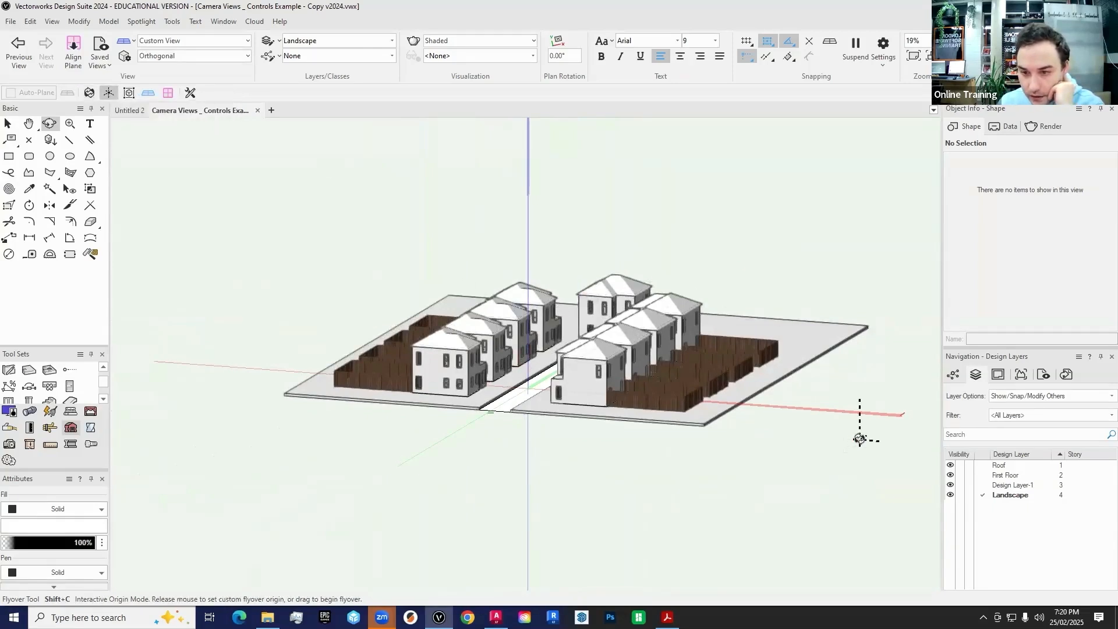
drag(891, 405, 604, 454)
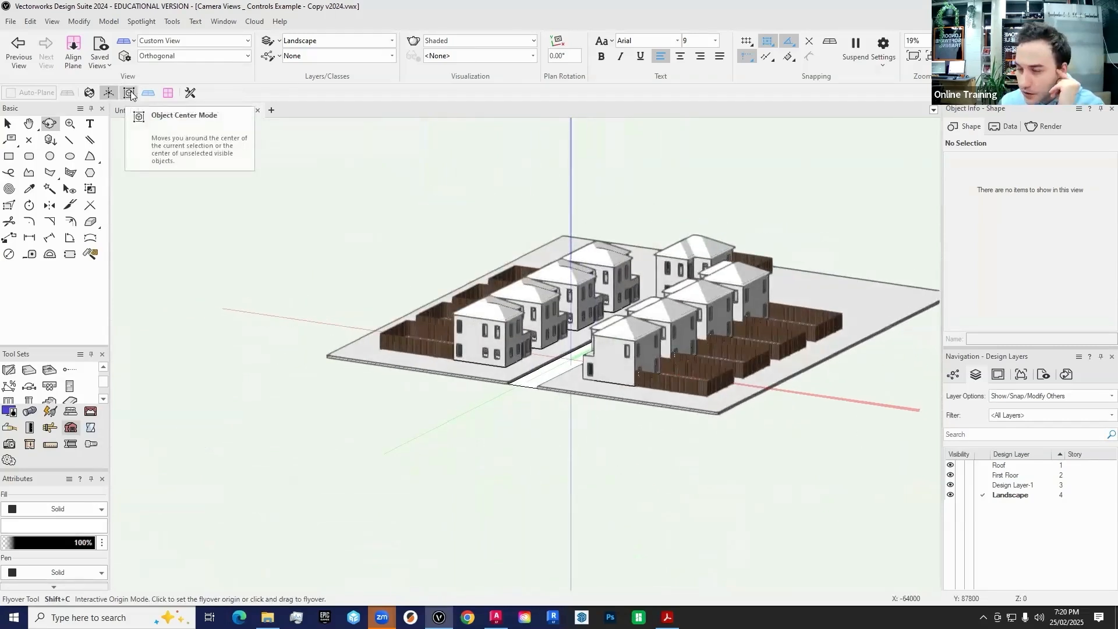
Set the Flyover tool to Object Center Mode, select the nearest house in the left row and orbit around it
click(130, 93)
click(8, 121)
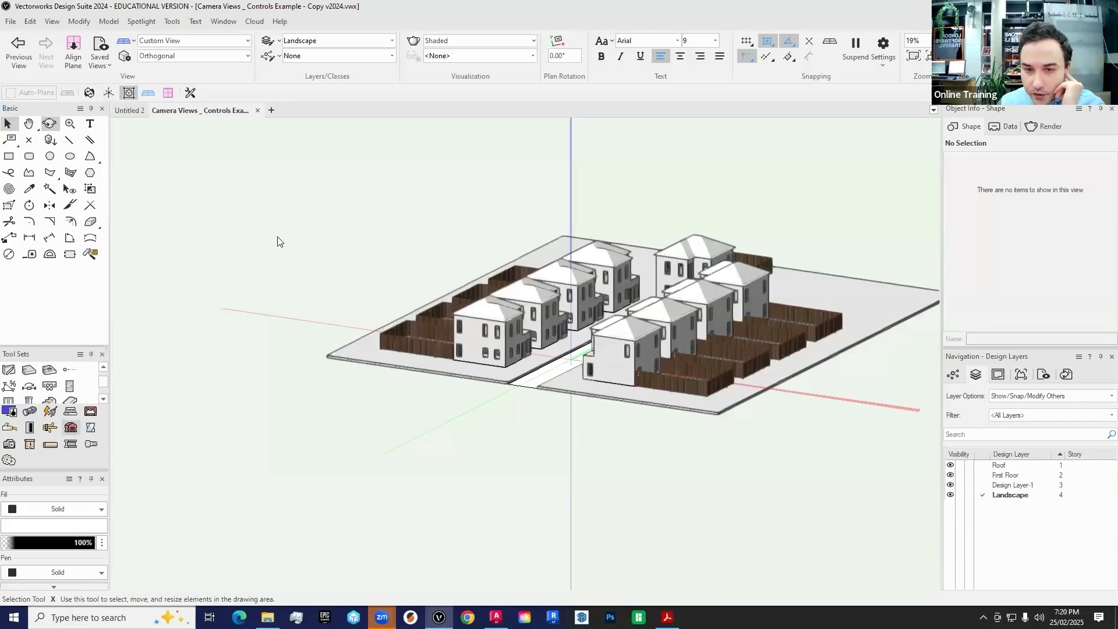
click(492, 329)
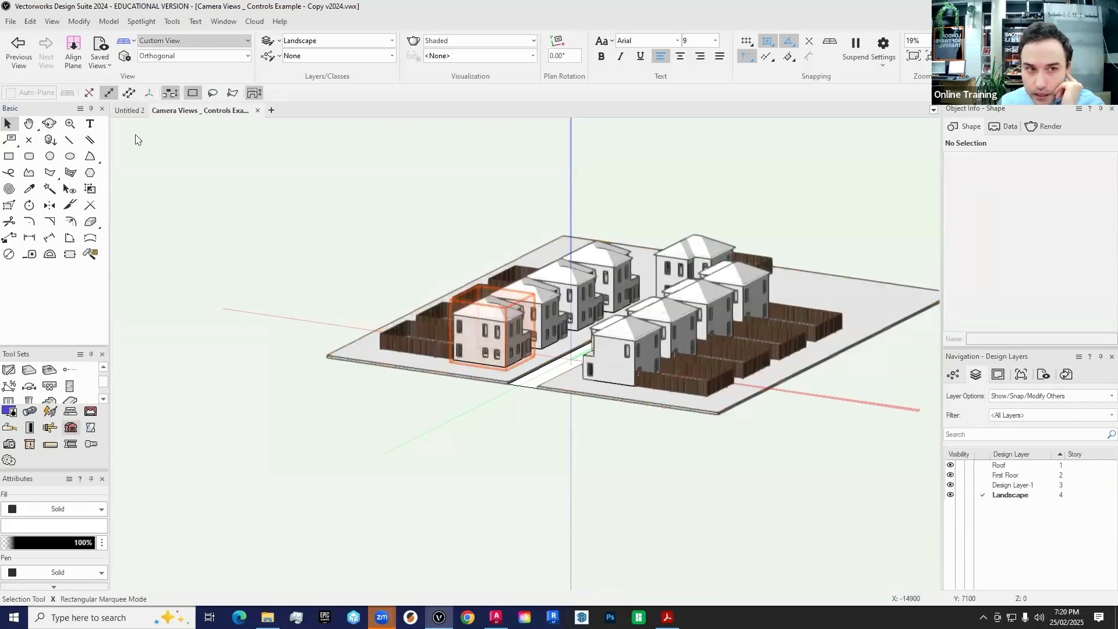
scroll(451, 268, up, 4)
ctrl+middle_drag(670, 382, 618, 340)
scroll(618, 343, down, 4)
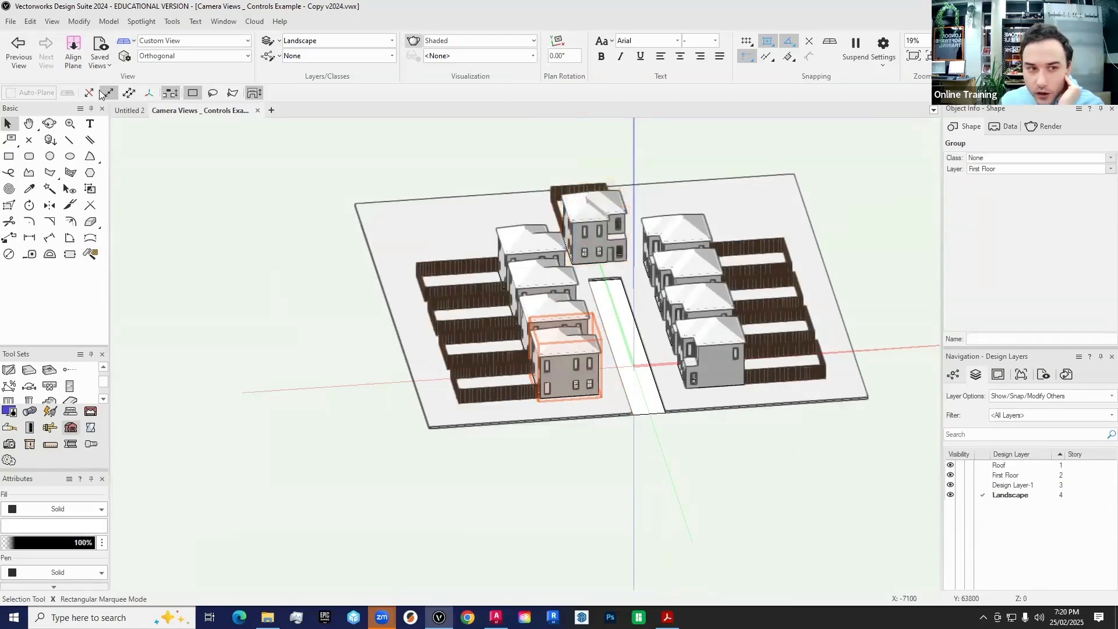
Zoom out and back in on the whole site and deselect the house
scroll(592, 293, down, 2)
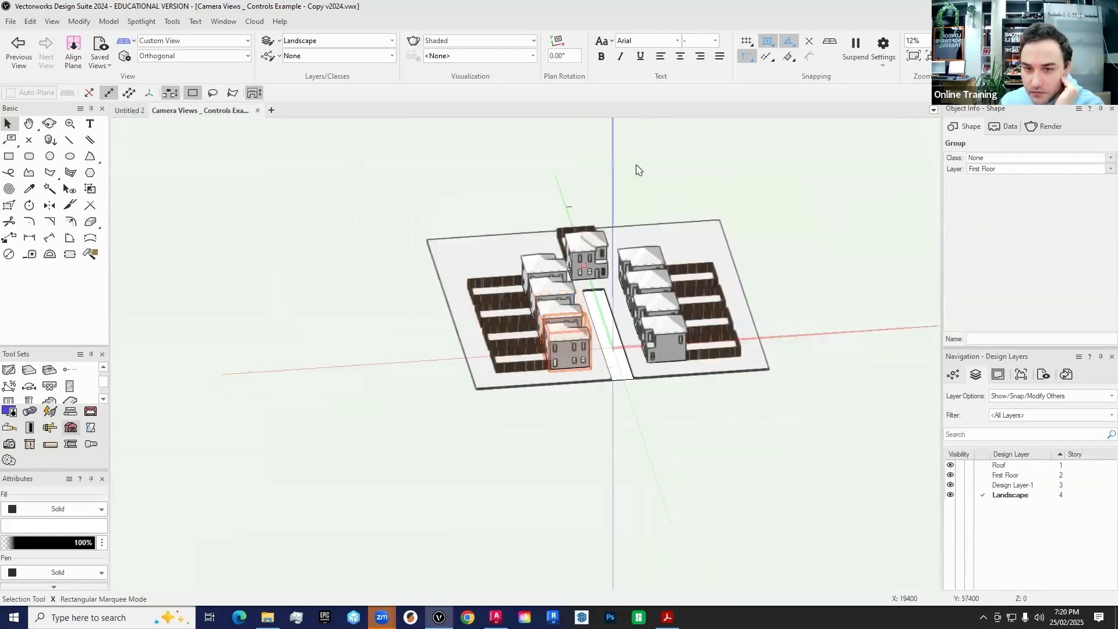
scroll(618, 252, up, 2)
key(x)
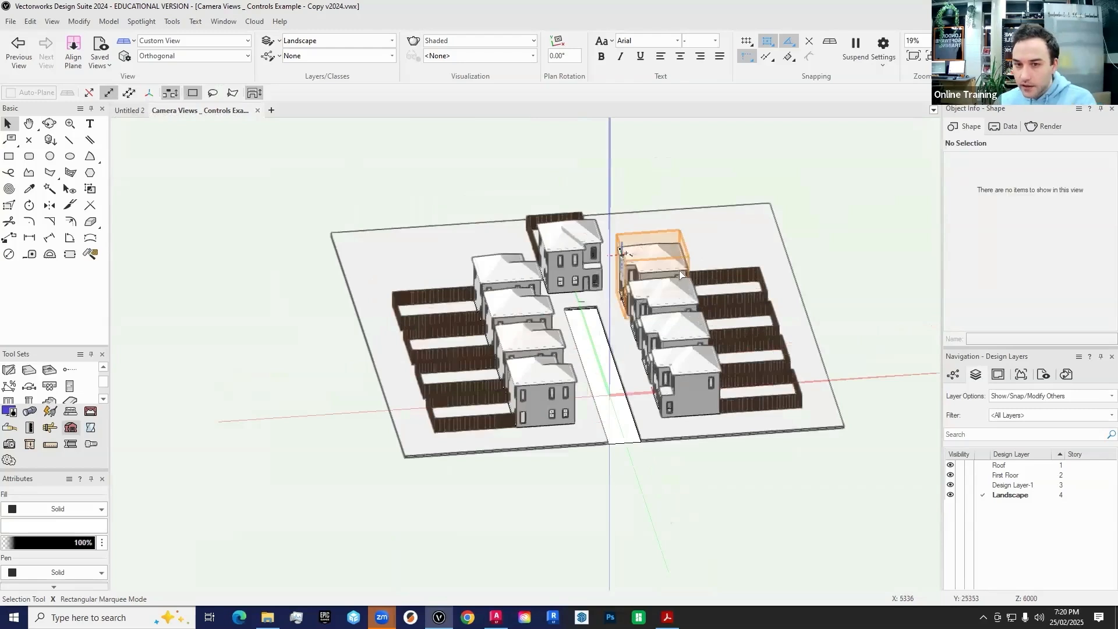
Zoom in on the house at the end of the street with a Zoom tool marquee and resume the Selection tool
key(c)
drag(721, 204, 584, 296)
key(x)
scroll(608, 285, up, 5)
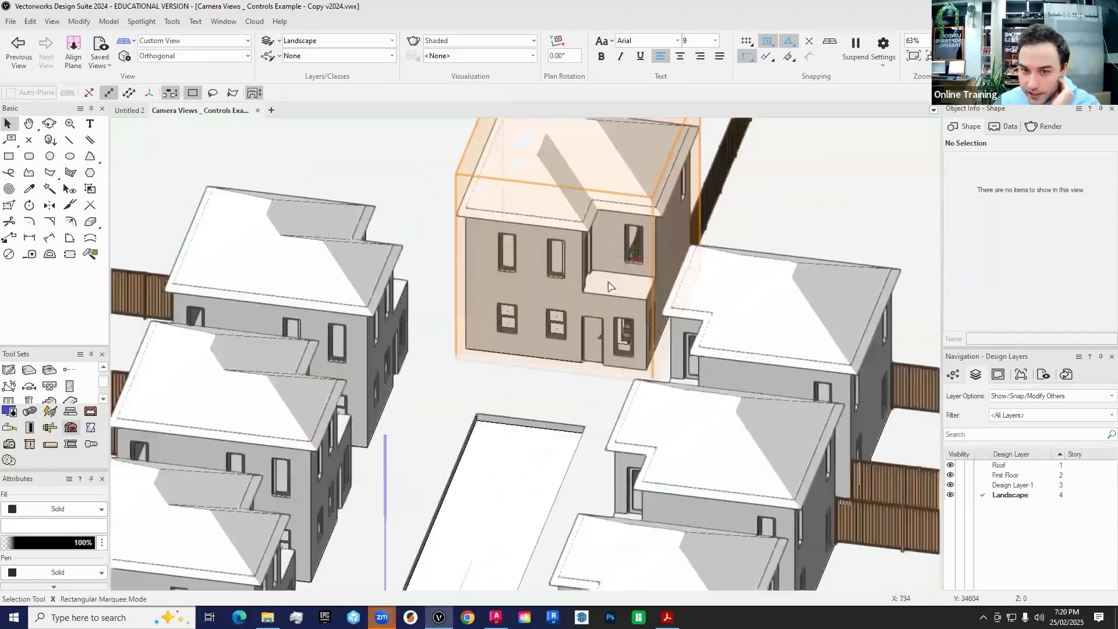
scroll(609, 281, up, 1)
Select the house at the end of the street and orbit the model around it
click(609, 279)
ctrl+middle_drag(839, 249, 713, 284)
ctrl+middle_drag(782, 249, 726, 322)
Zoom out to the whole site, pan it, and zoom in and out on the nearest house in the right row
scroll(676, 284, down, 6)
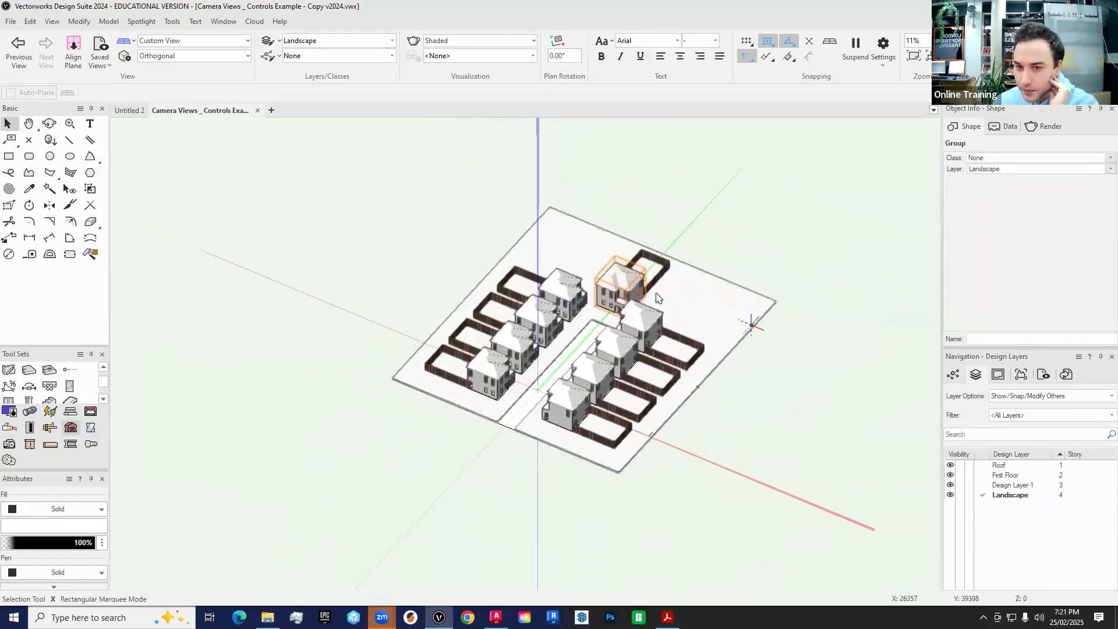
scroll(661, 297, up, 1)
middle_drag(808, 346, 806, 324)
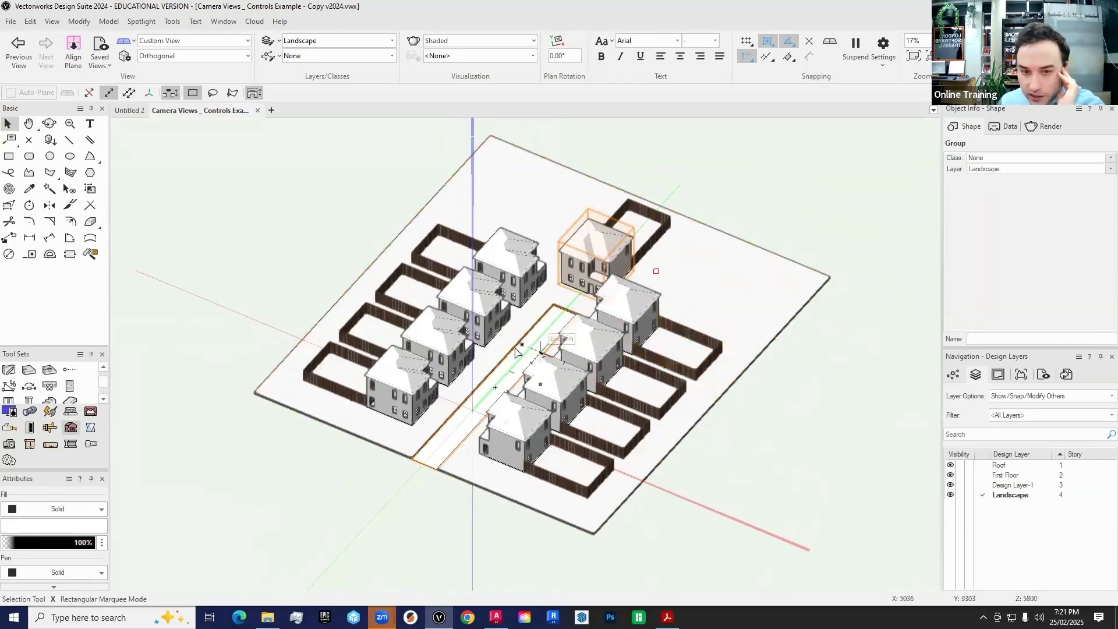
scroll(498, 358, down, 2)
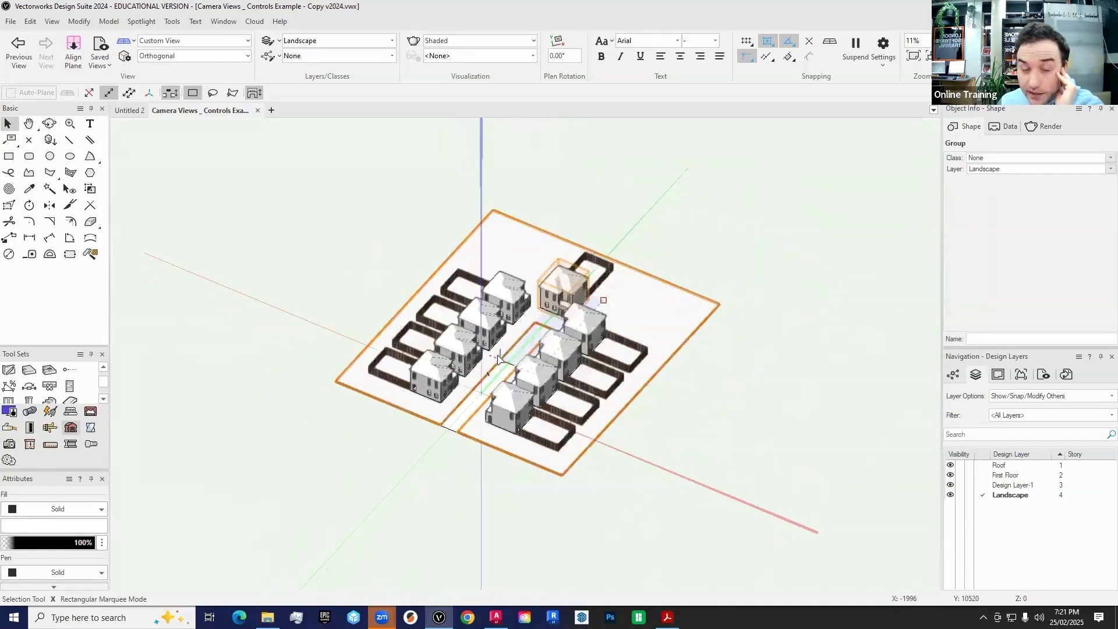
scroll(495, 399, up, 4)
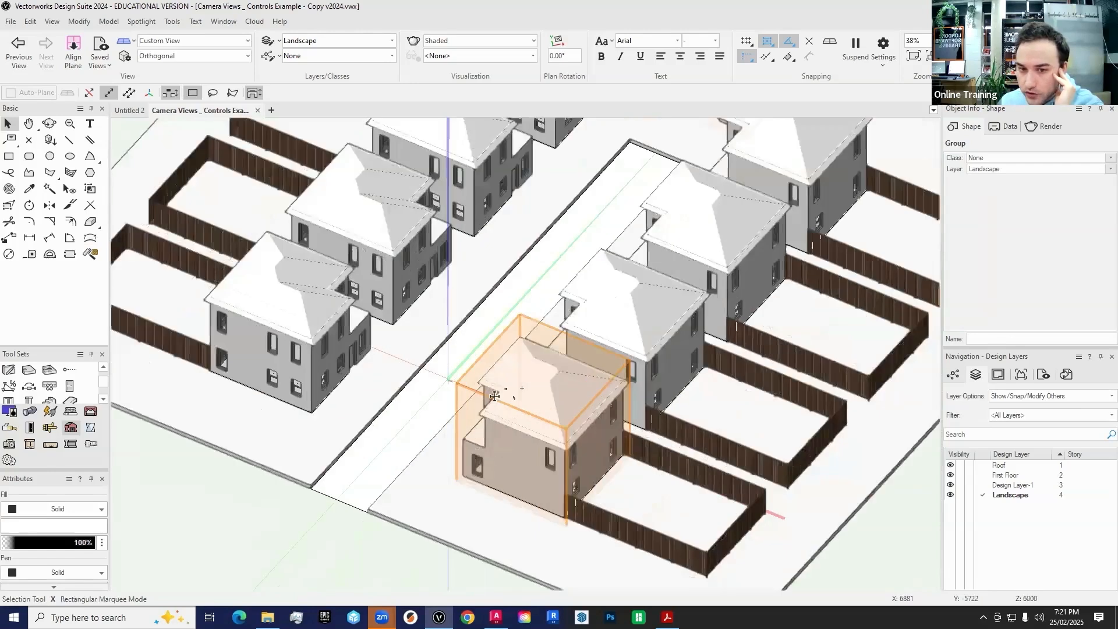
scroll(498, 390, down, 3)
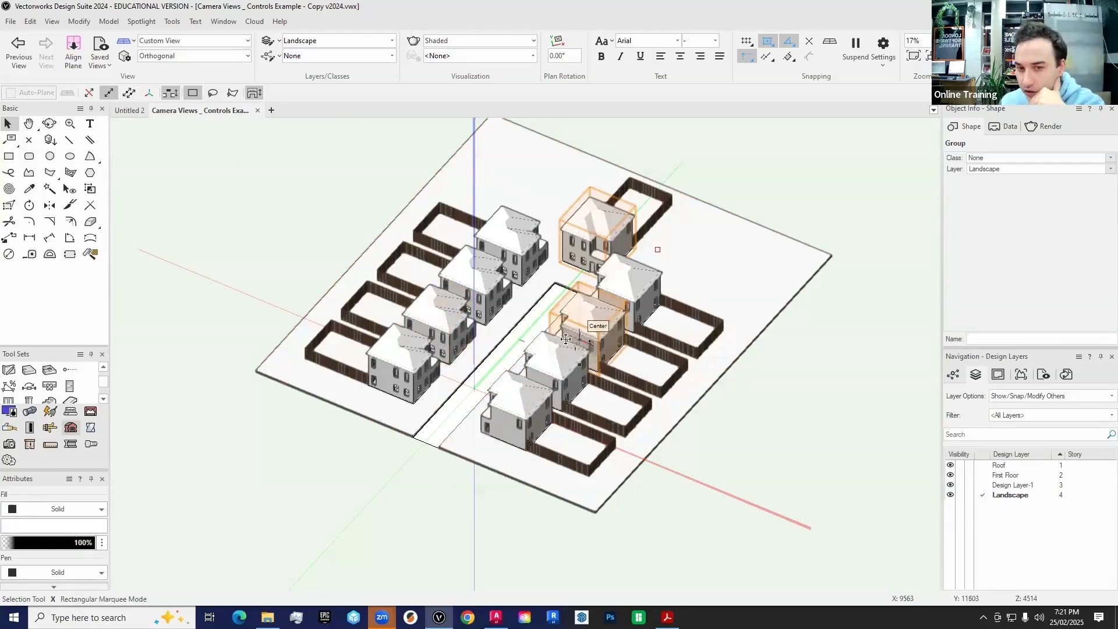
Orbit the model with the Flyover tool, return to the Selection tool and deselect the end house
key(shift+c)
drag(533, 324, 487, 310)
ctrl+middle_drag(487, 310, 705, 280)
drag(705, 280, 704, 294)
key(x)
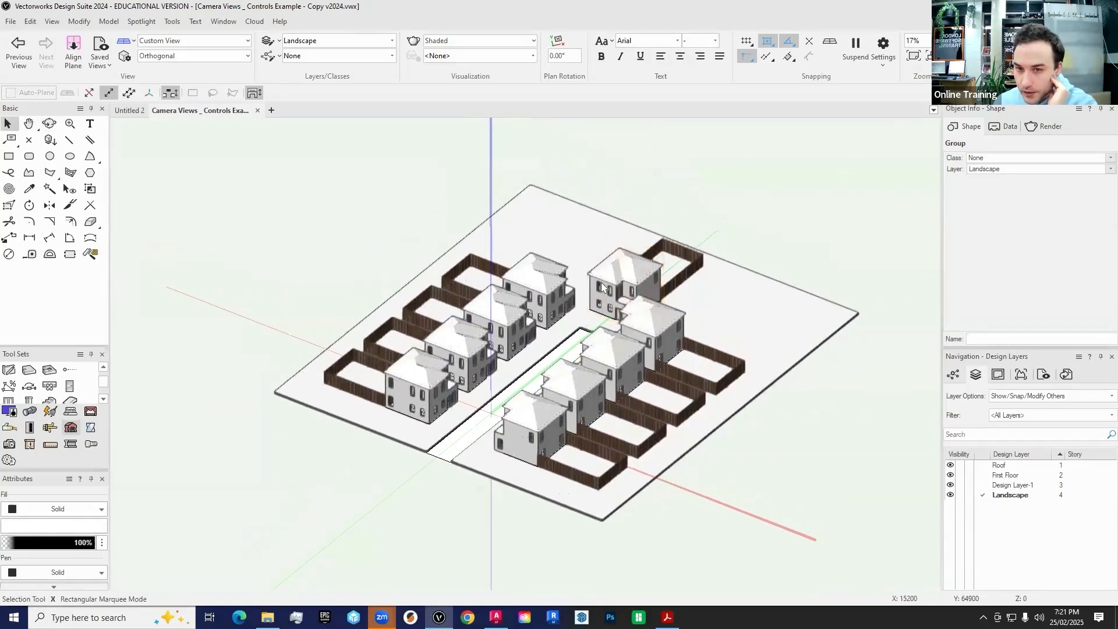
click(803, 388)
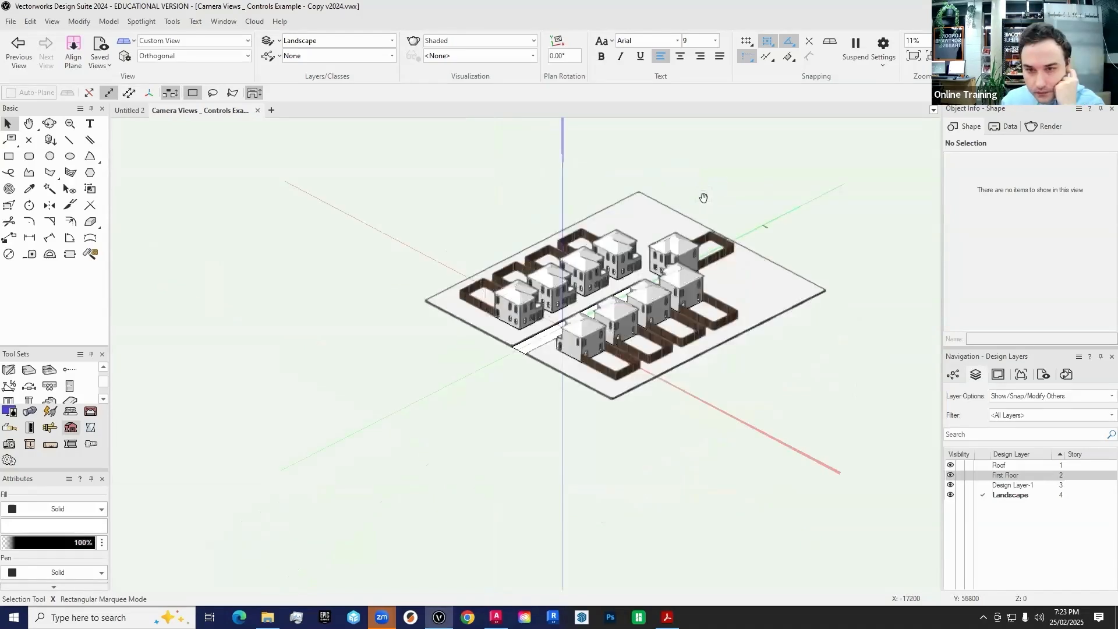
Pan the site directly and with the Pan tool, ending on the Selection tool
middle_drag(704, 198, 627, 286)
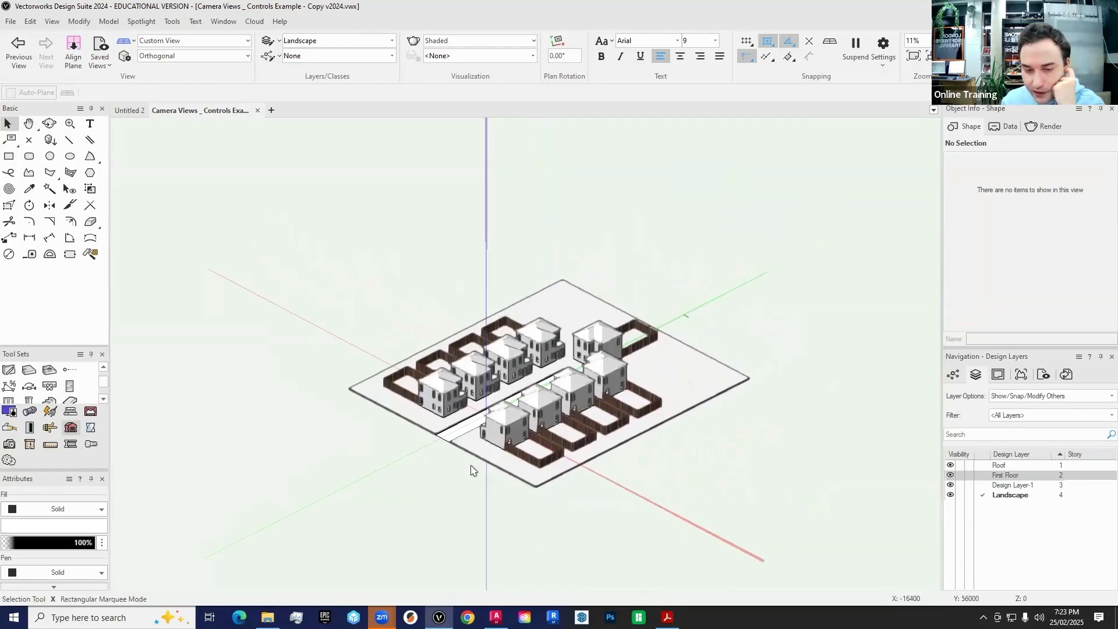
scroll(474, 470, up, 2)
key(h)
drag(749, 242, 731, 262)
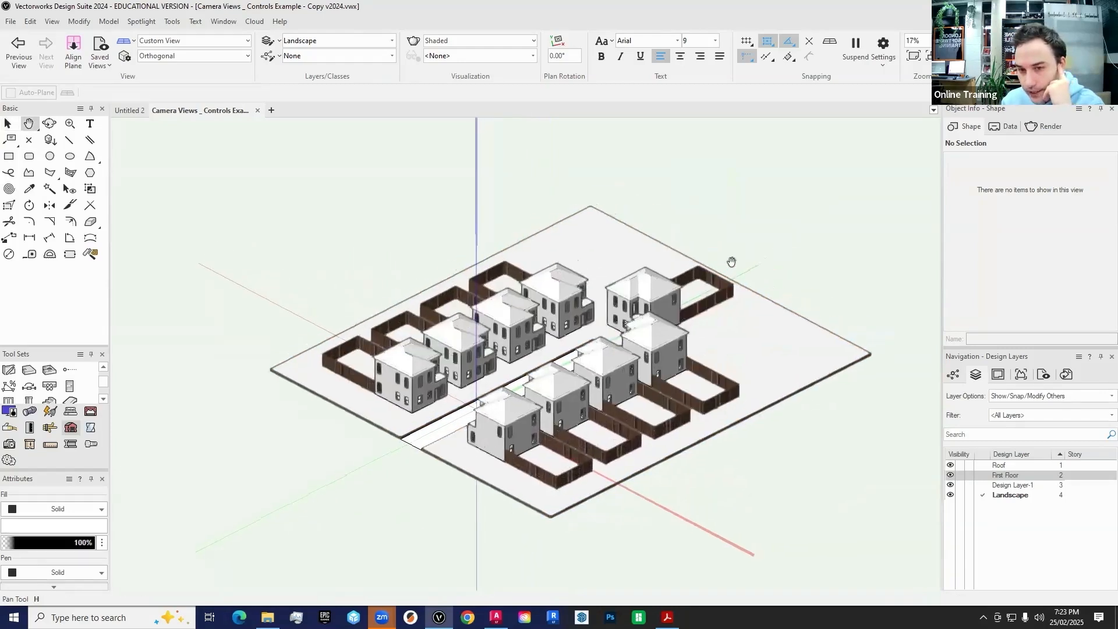
key(x)
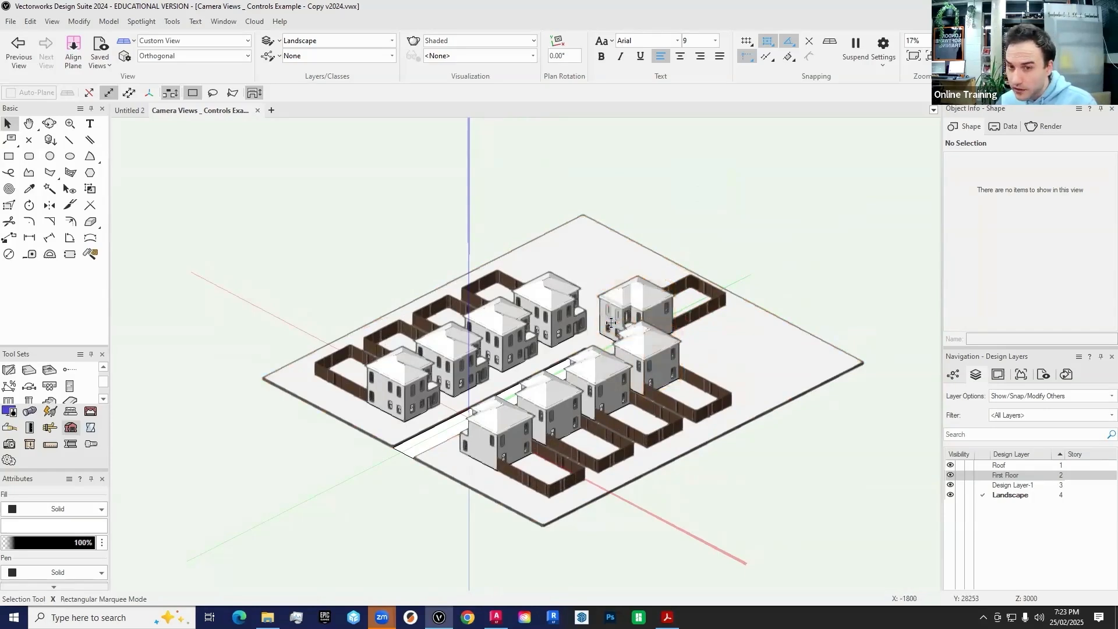
Magnify snap points on the end house and the nearest right-row house with the snap loupe, select the nearest house and clear the selection
key(z)
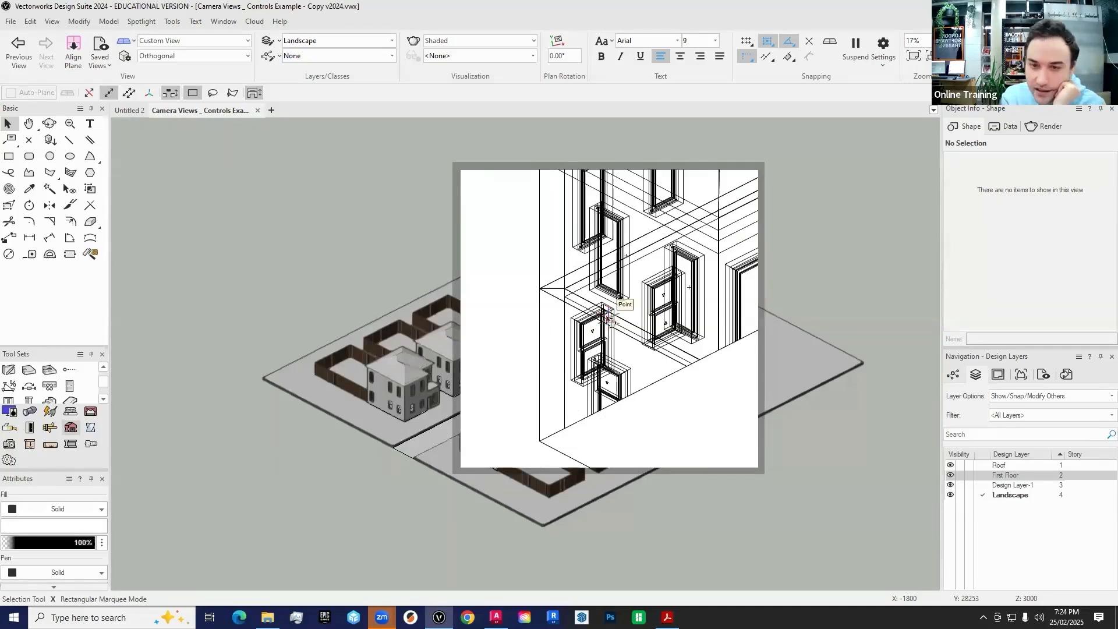
key(z)
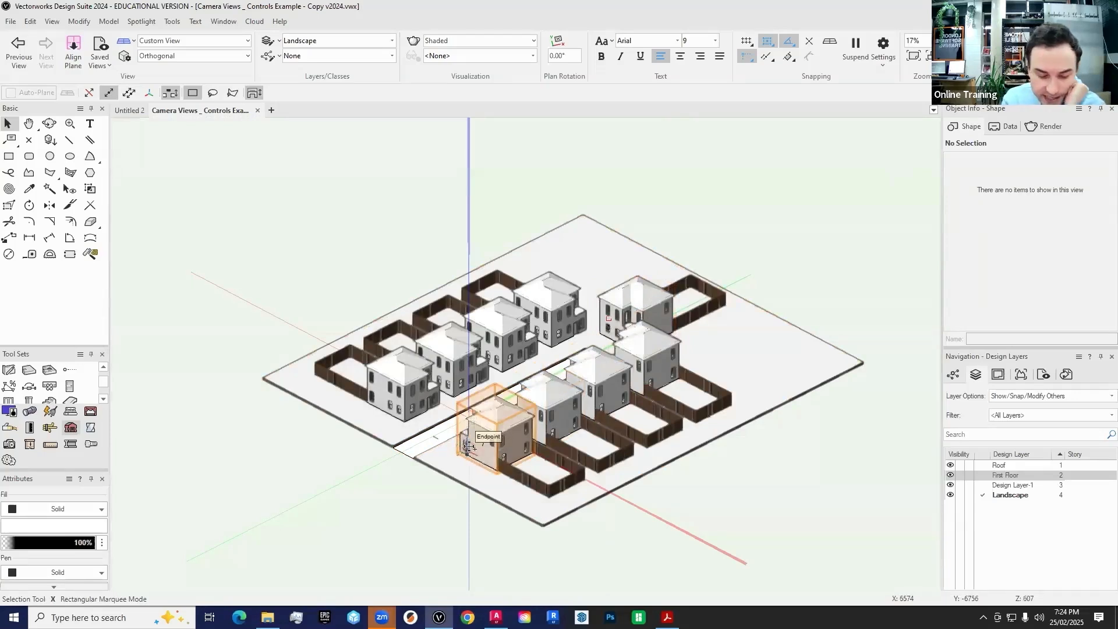
key(z)
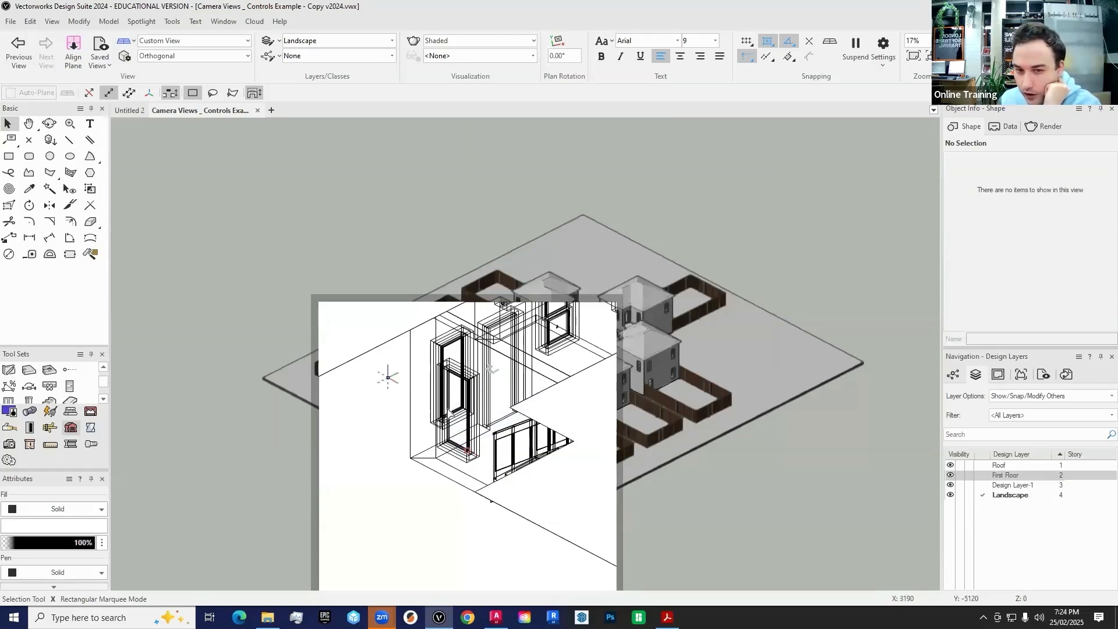
click(468, 397)
click(547, 432)
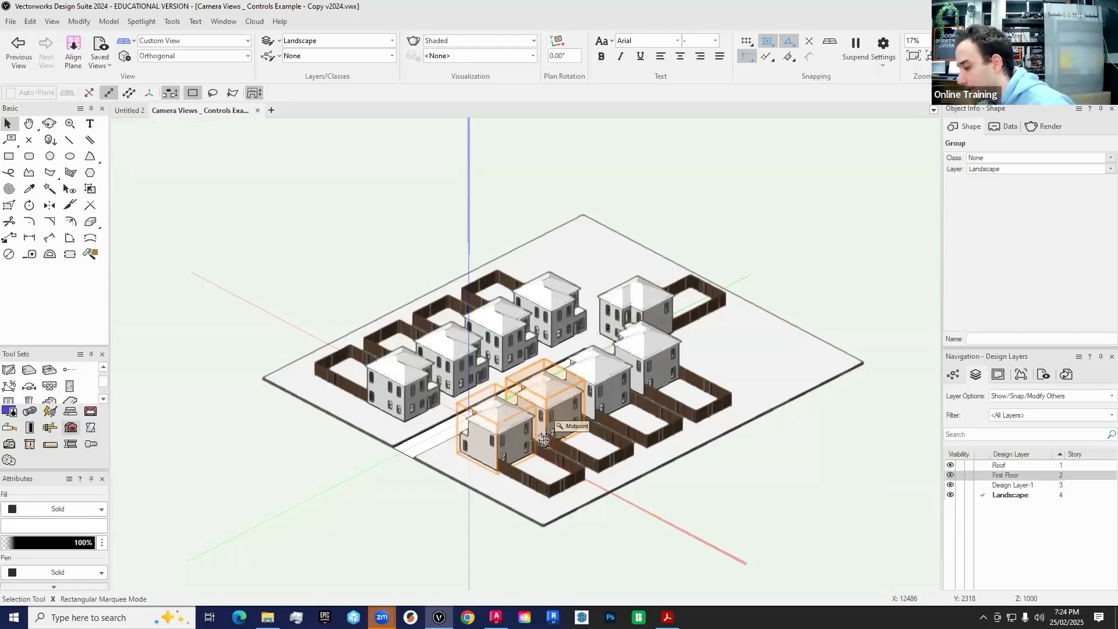
click(728, 231)
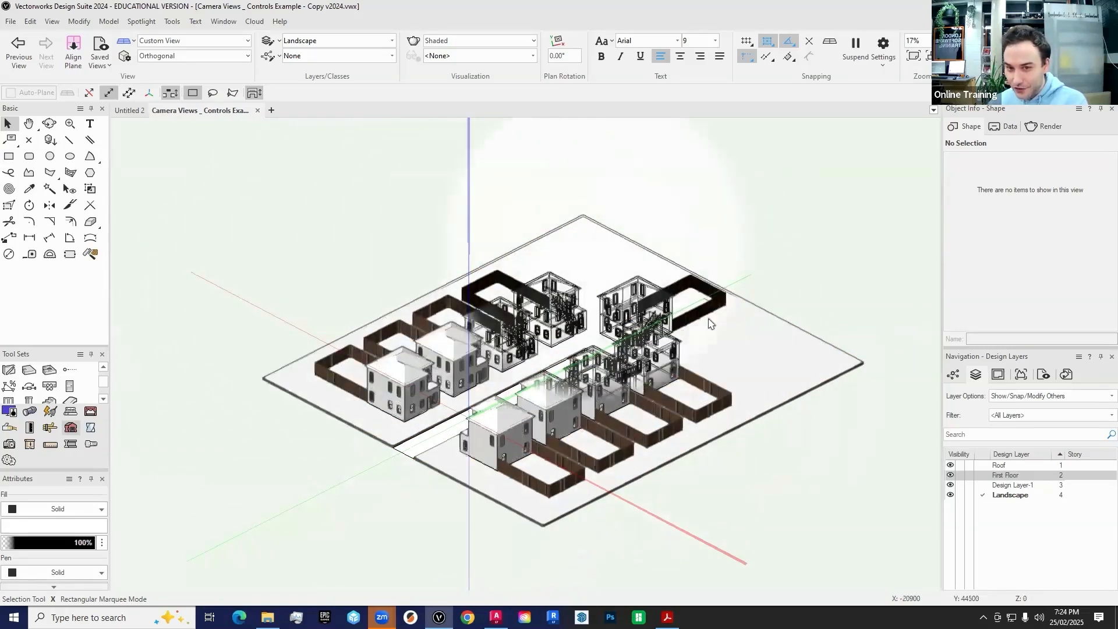
Zoom in on the nearest house in the right row and inspect it with the X-ray view
scroll(382, 482, up, 5)
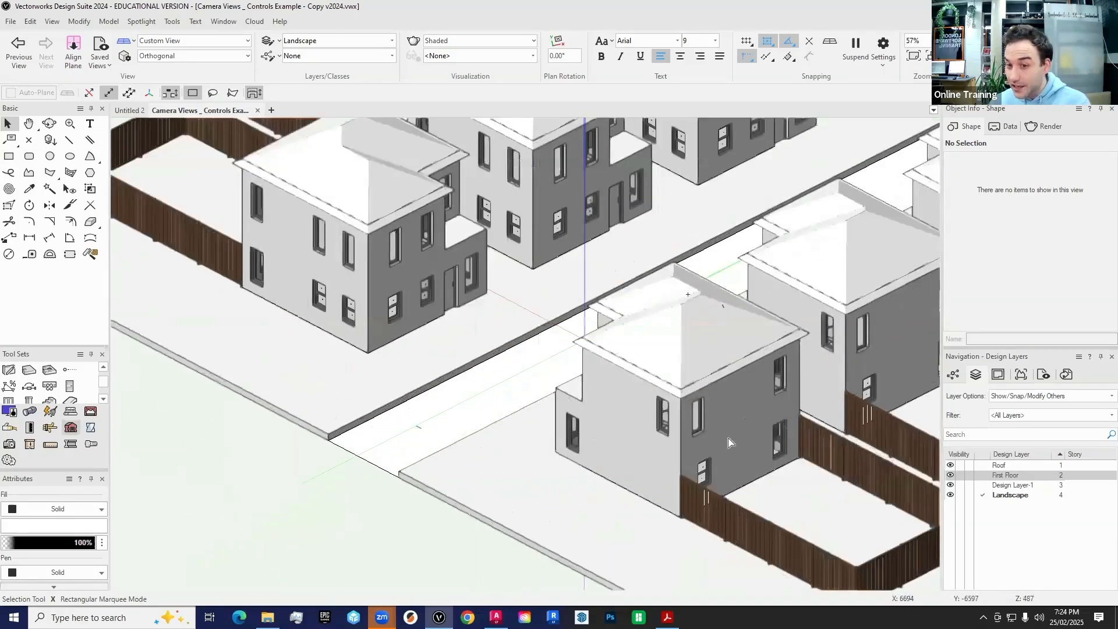
scroll(753, 453, up, 2)
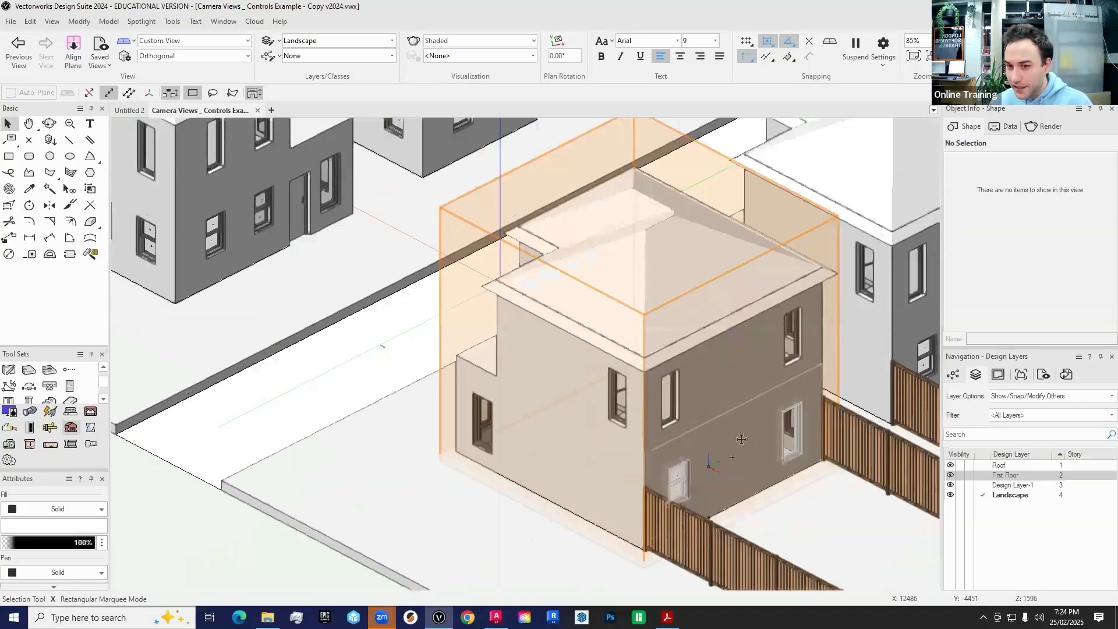
key(b)
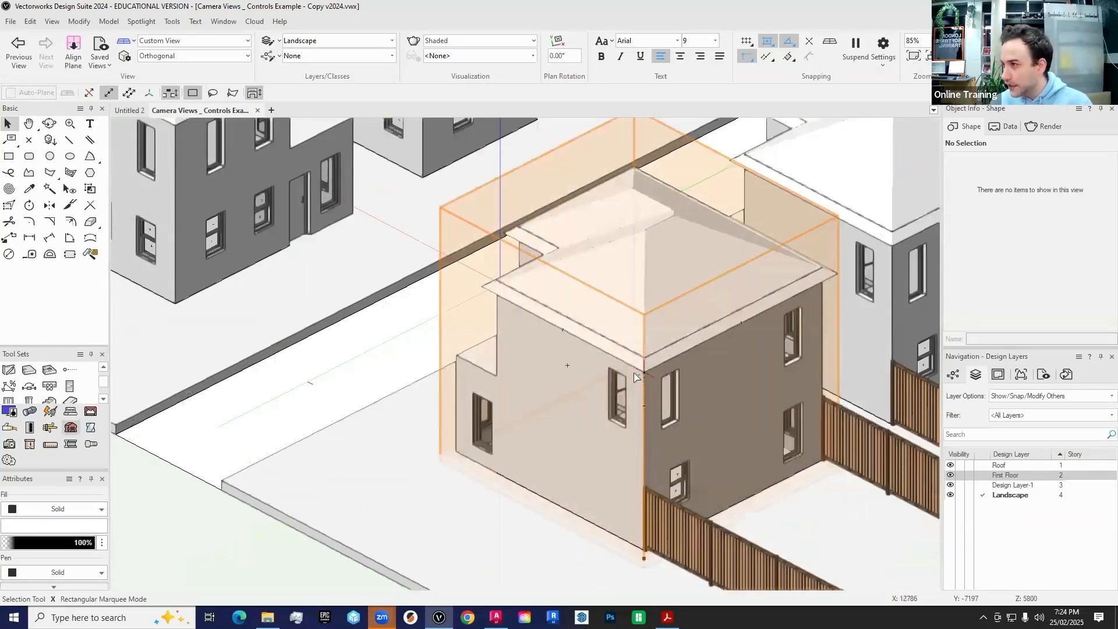
key(b)
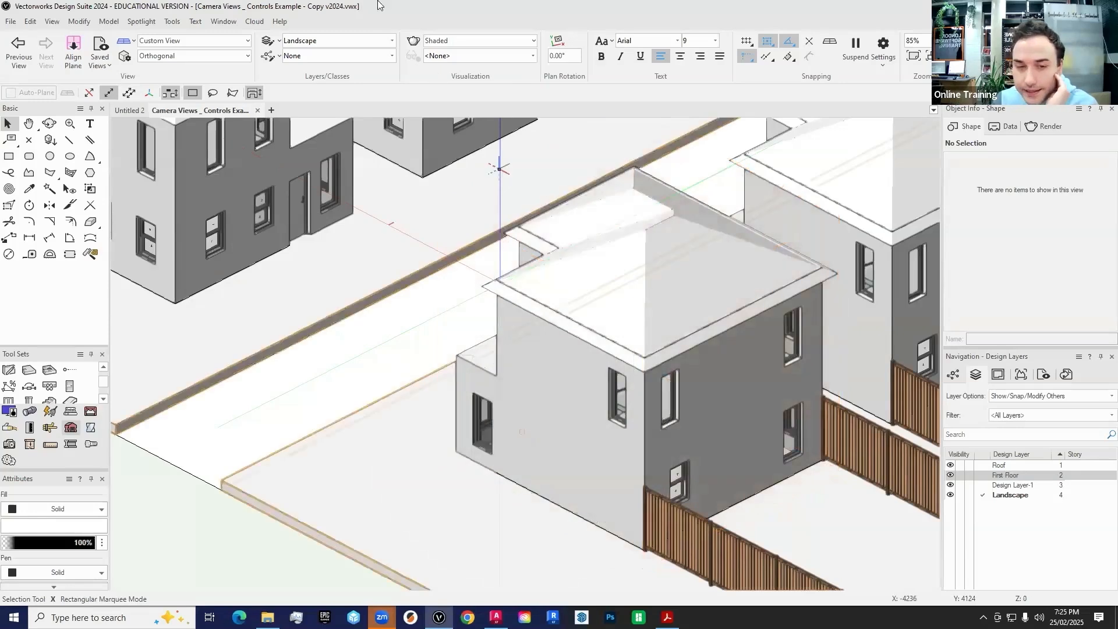
Switch to the Top/Plan view and zoom out to show the whole street layout
click(163, 42)
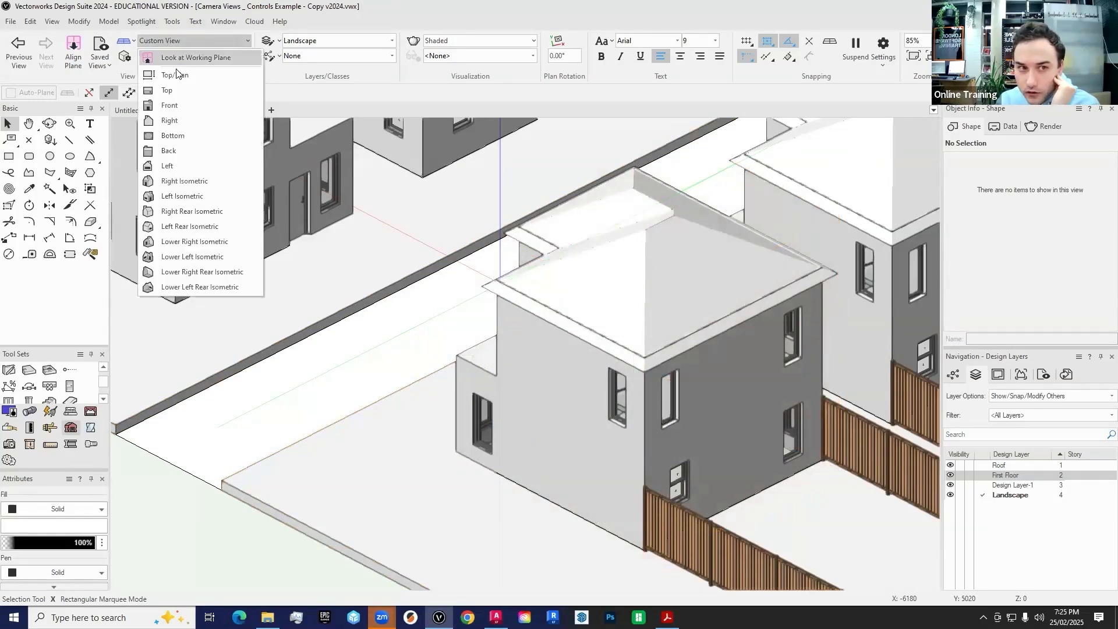
click(187, 76)
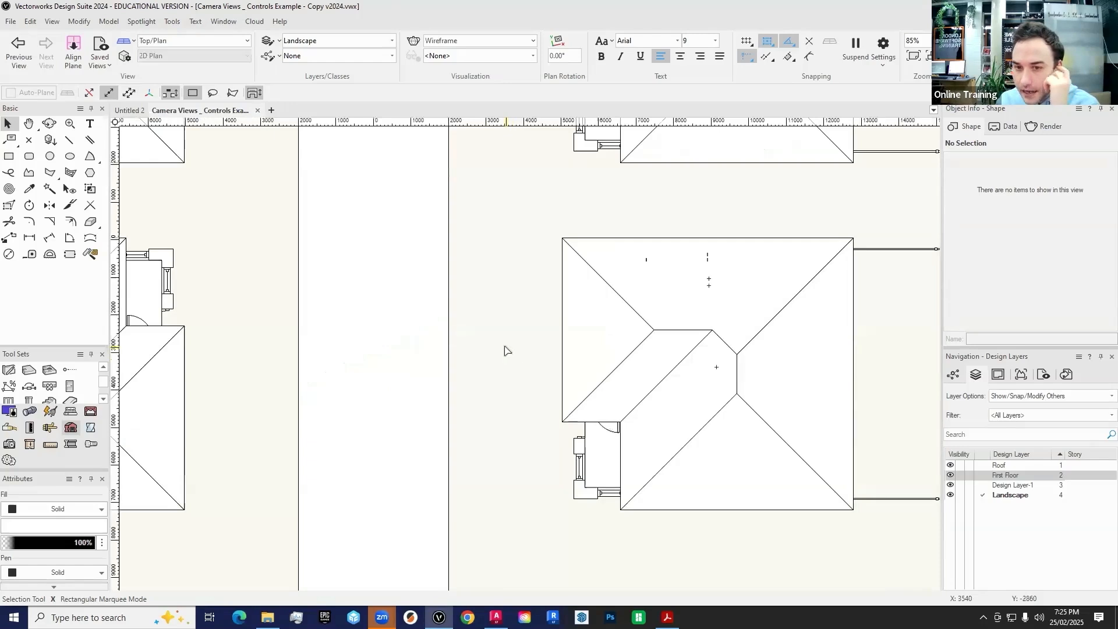
scroll(549, 358, down, 3)
scroll(526, 237, up, 2)
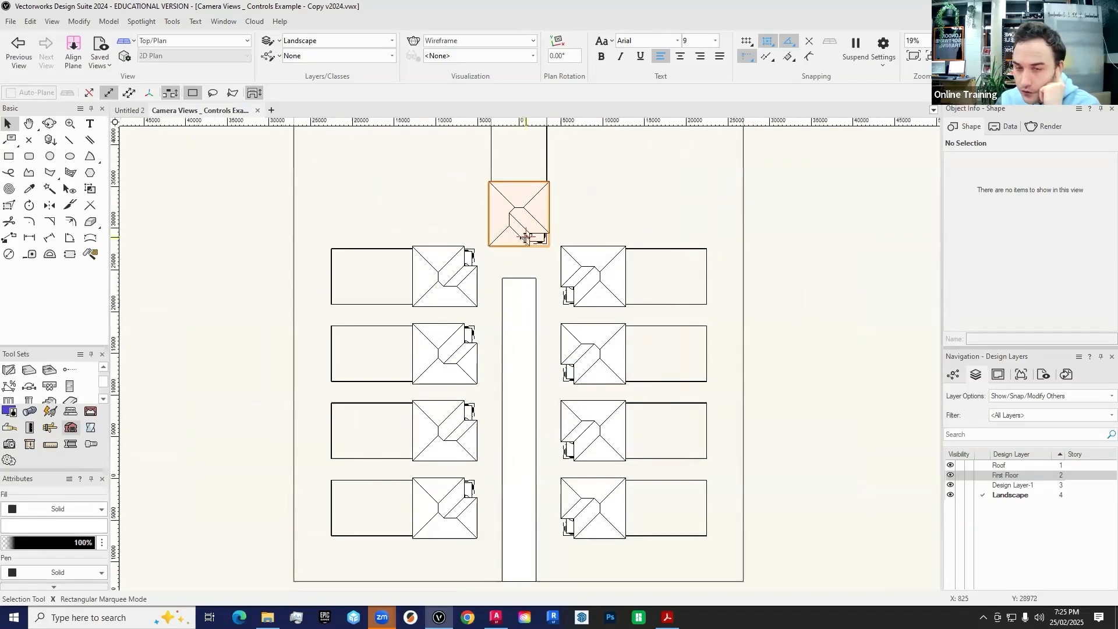
scroll(526, 236, down, 1)
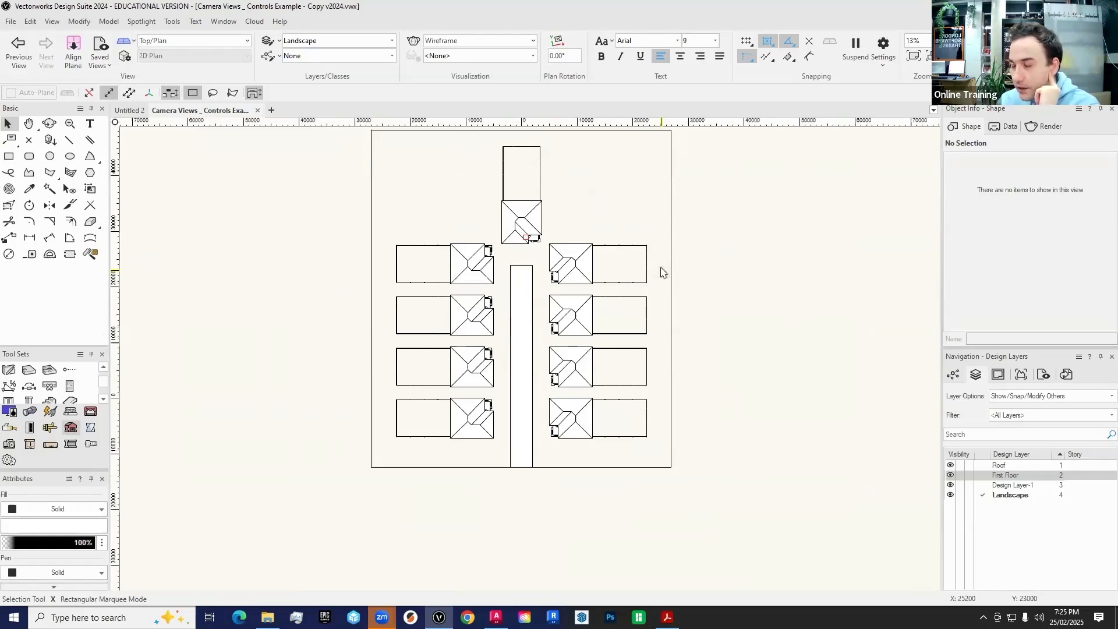
Zoom in on the roof of the second house from the far end of the right row and back out to the whole plan
scroll(553, 308, up, 2)
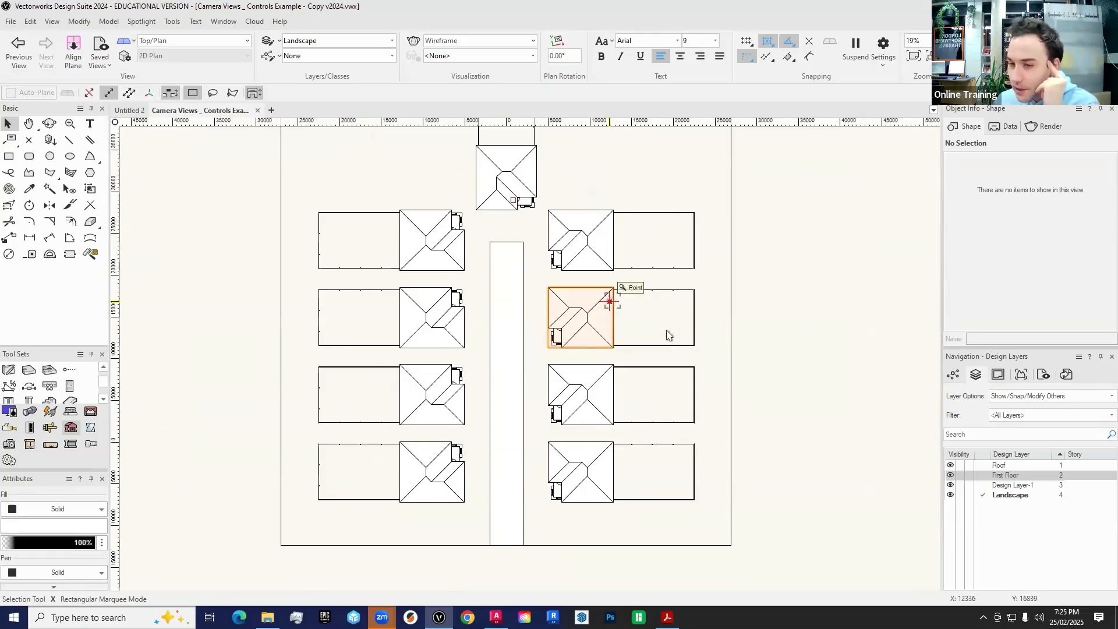
scroll(539, 332, up, 2)
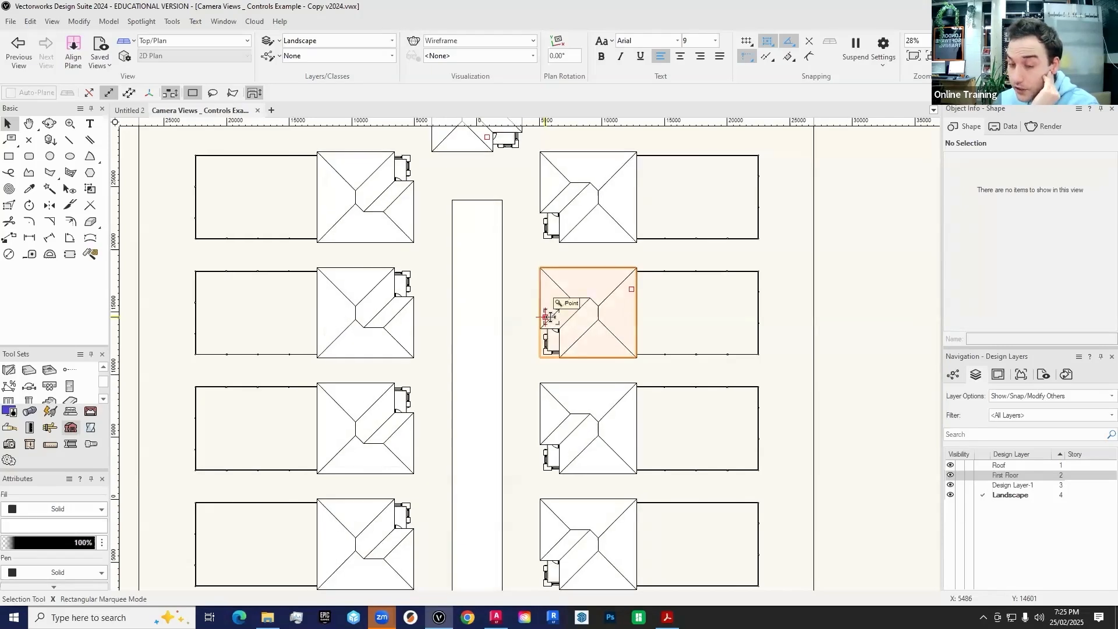
scroll(638, 265, up, 6)
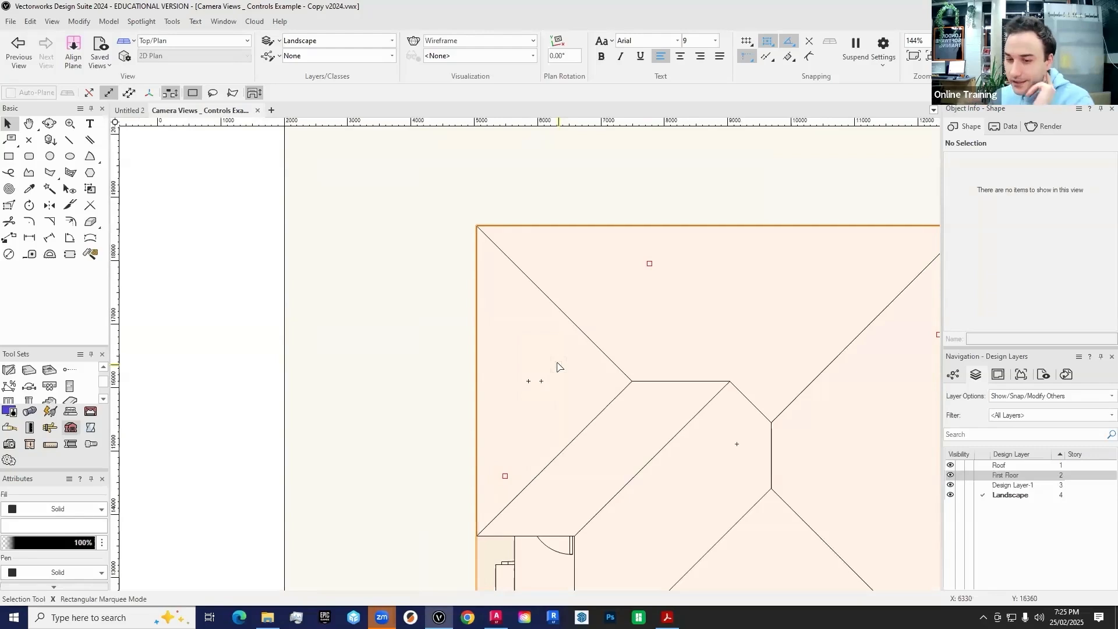
scroll(557, 366, down, 8)
scroll(582, 401, up, 3)
scroll(612, 419, down, 2)
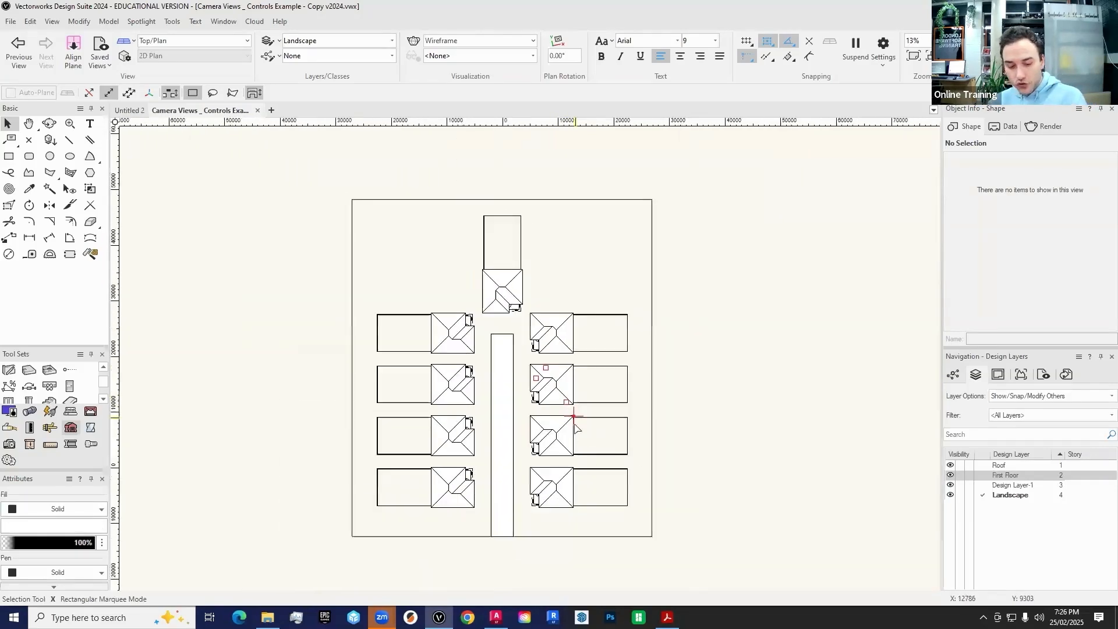
Orbit the plan into an angled 3D custom view and turn on multiple view panes
ctrl+middle_drag(647, 437, 590, 259)
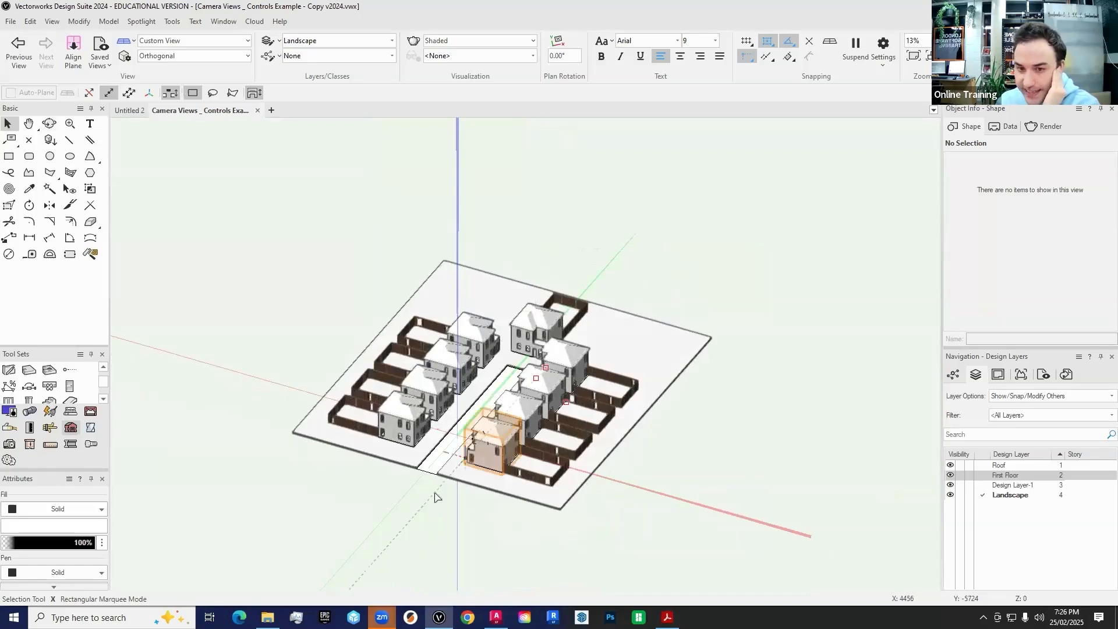
scroll(434, 492, up, 2)
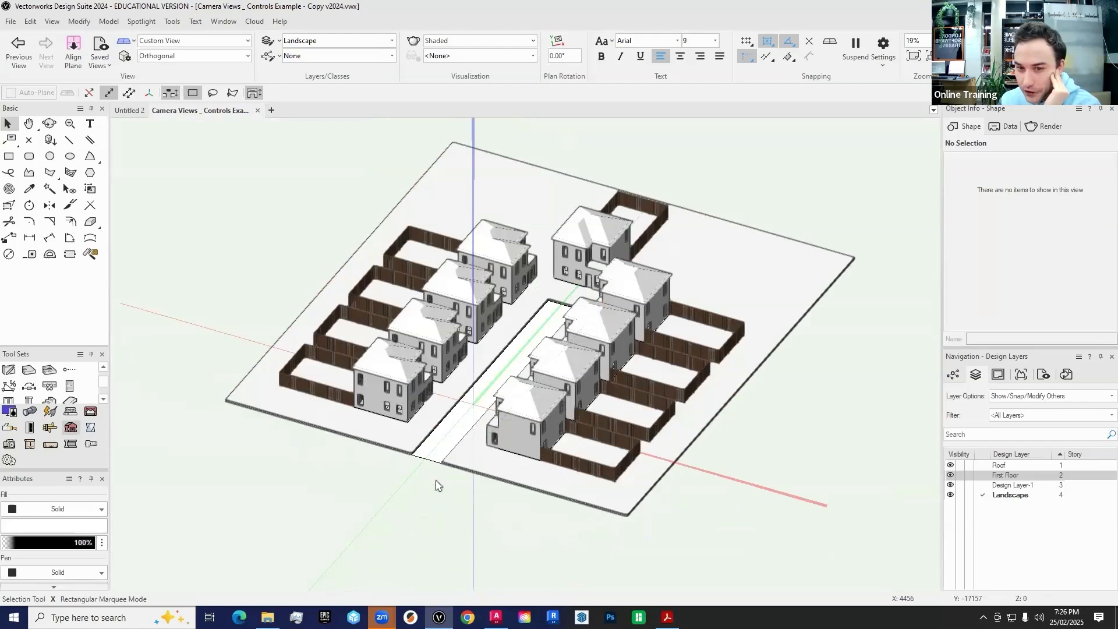
key(m)
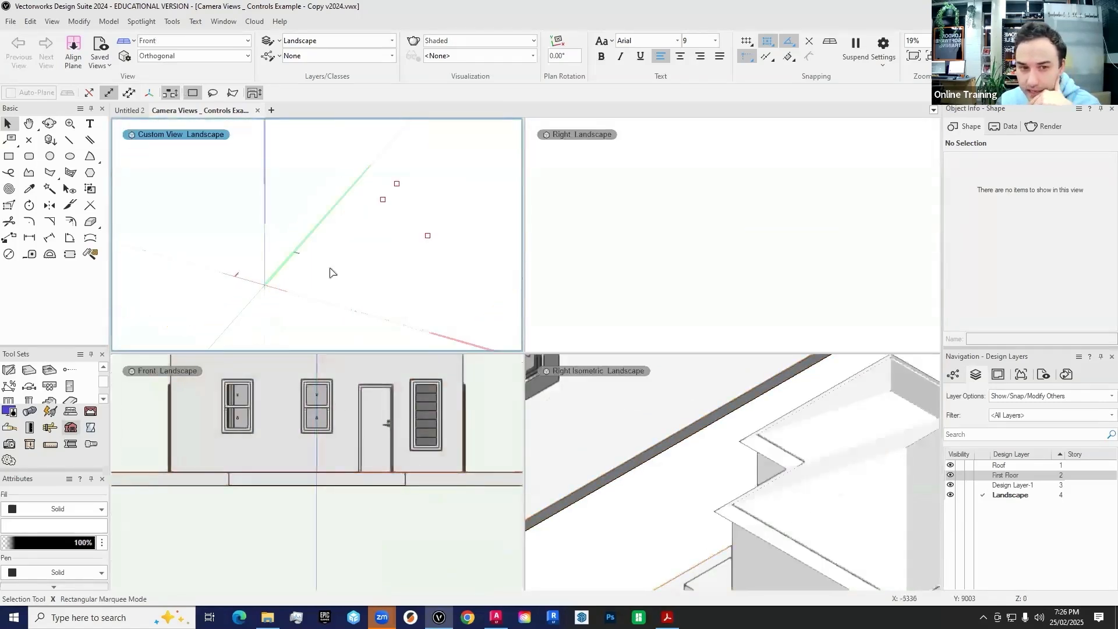
Zoom out the Custom View pane to show the whole site and set that pane to Top/Plan
scroll(337, 274, down, 3)
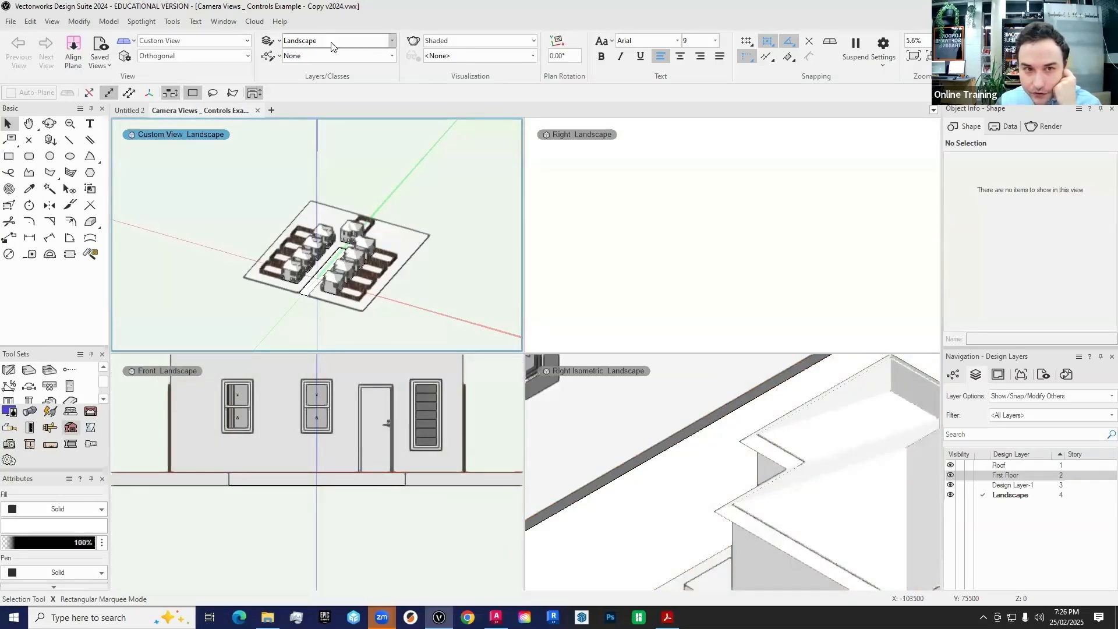
click(192, 41)
click(175, 57)
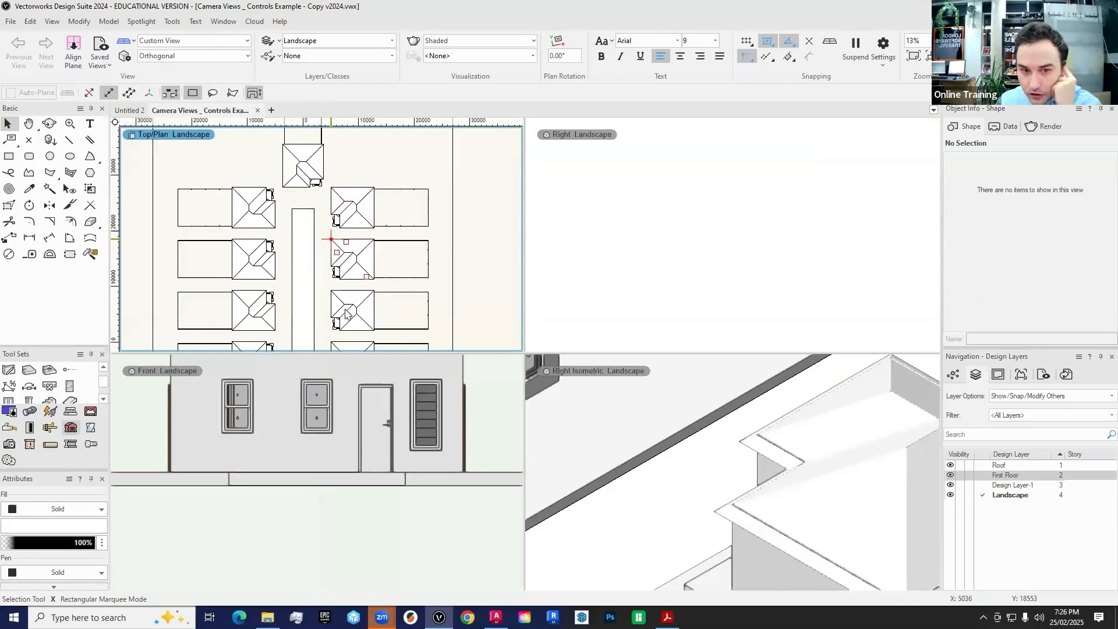
Zoom the Front view pane out to the site, framing the row of house elevations
click(365, 426)
scroll(384, 442, down, 6)
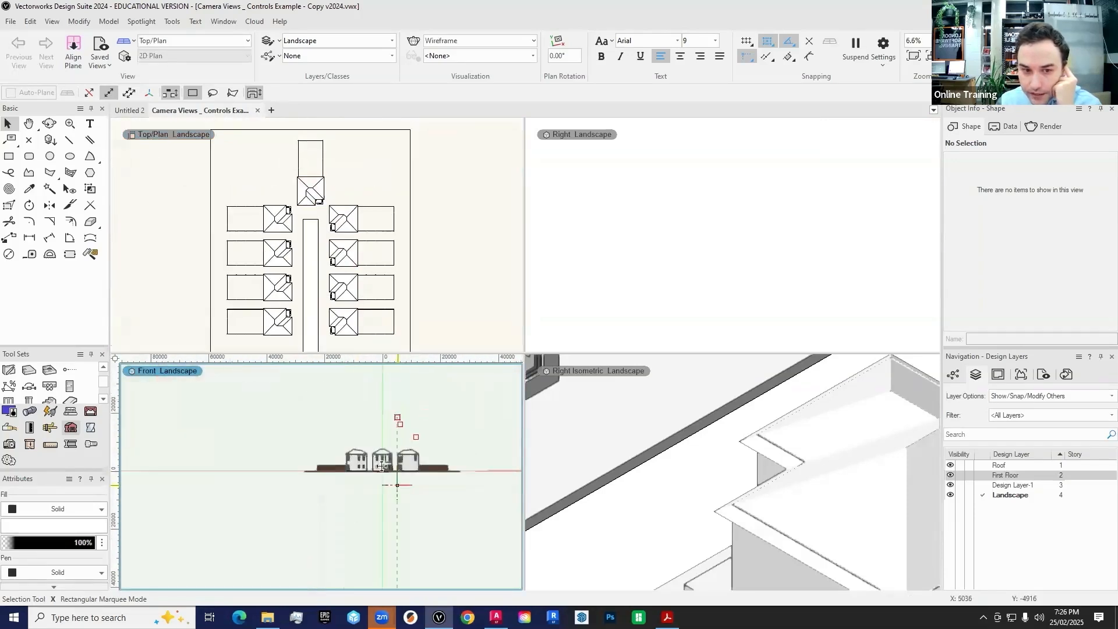
scroll(382, 460, up, 3)
Zoom out the Right Isometric pane to show the whole street and fit the row of house elevations in the Right pane
scroll(694, 458, down, 4)
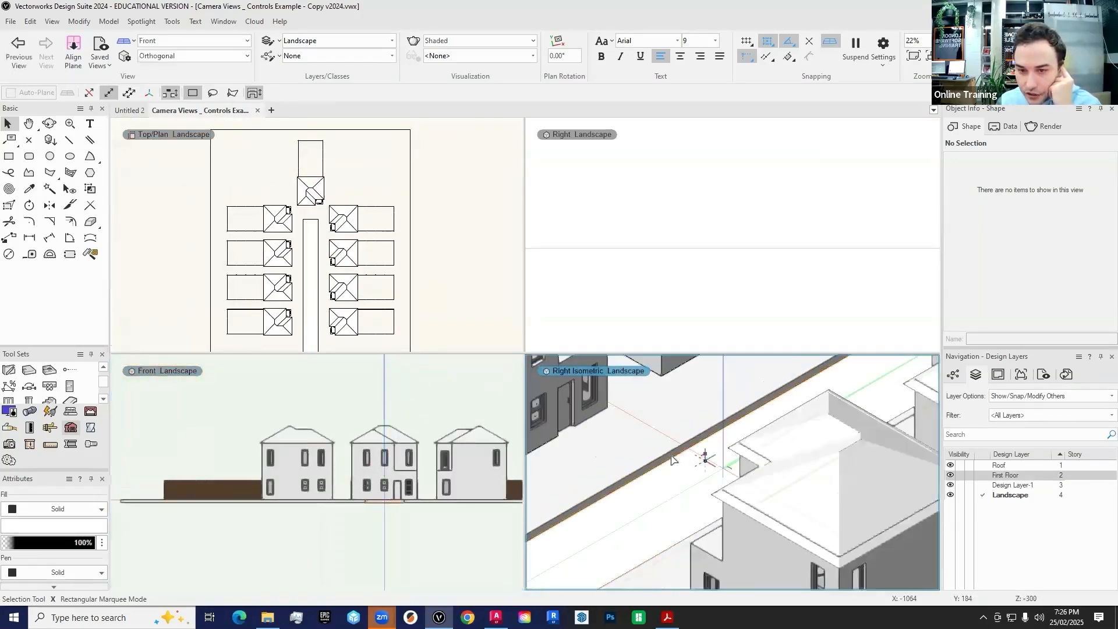
scroll(681, 454, down, 3)
click(732, 374)
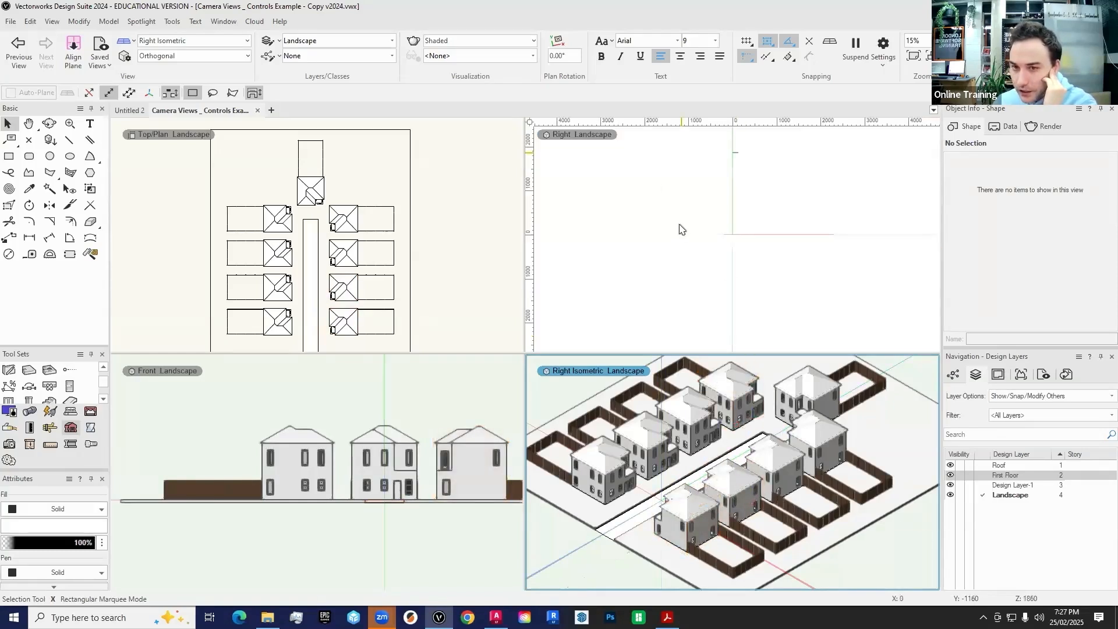
scroll(670, 299, down, 10)
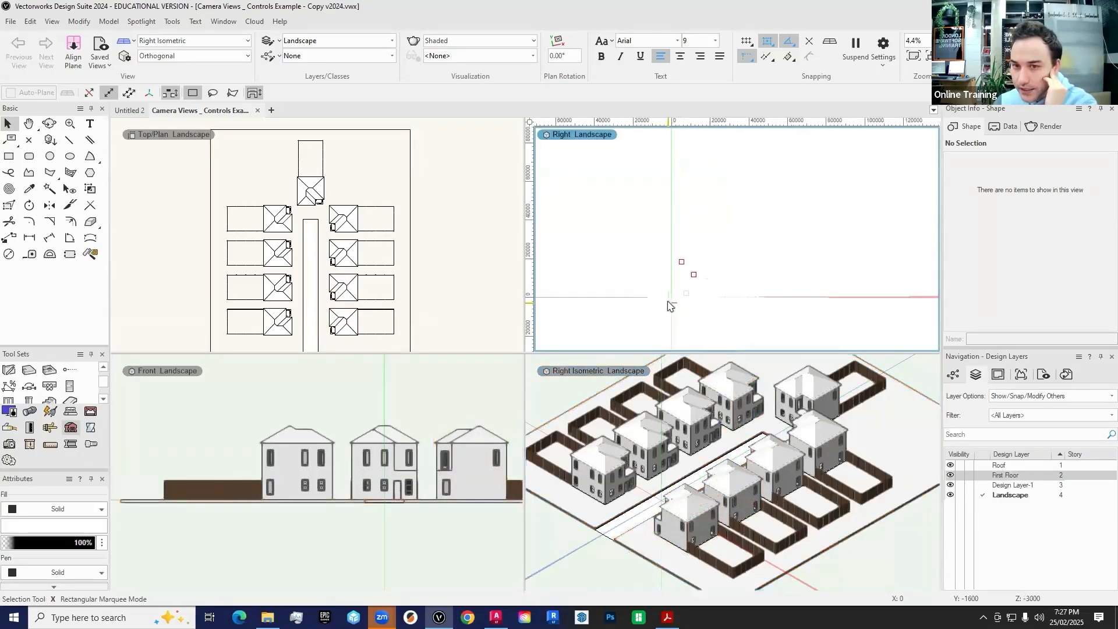
scroll(672, 298, up, 5)
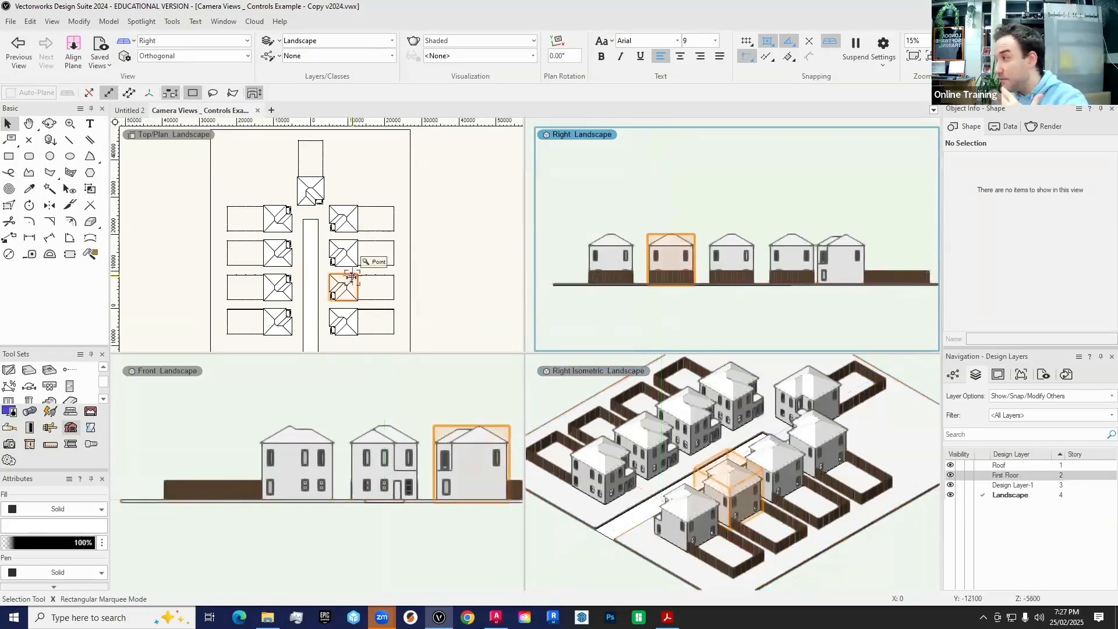
Turn off multiple view panes, switch the single view to Top/Plan and zoom in on the house rows
key(m)
key(0)
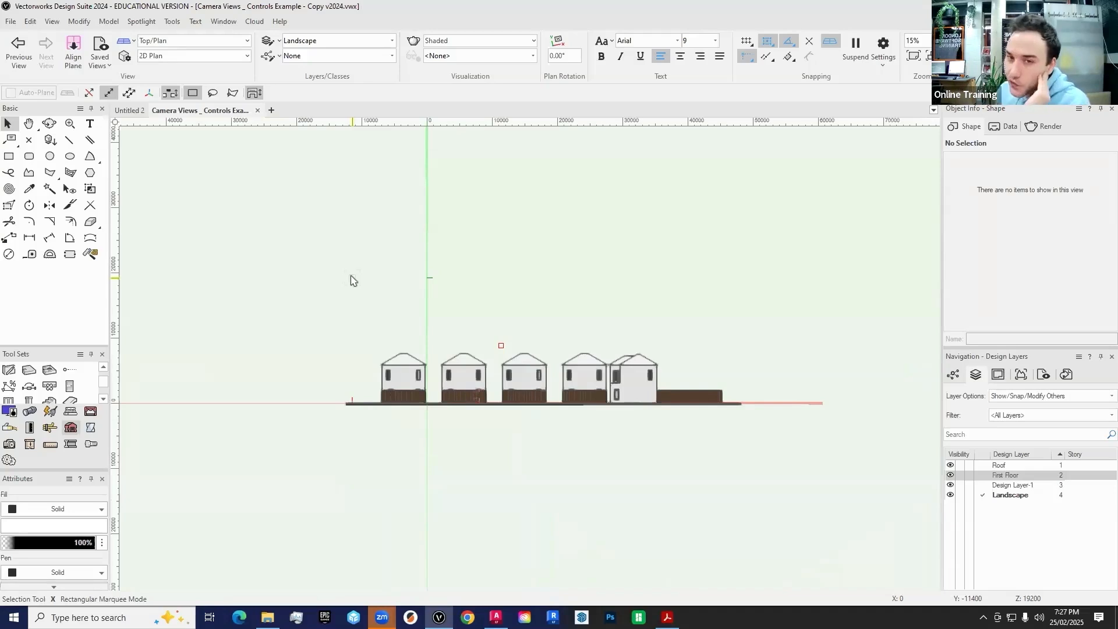
click(196, 44)
click(191, 75)
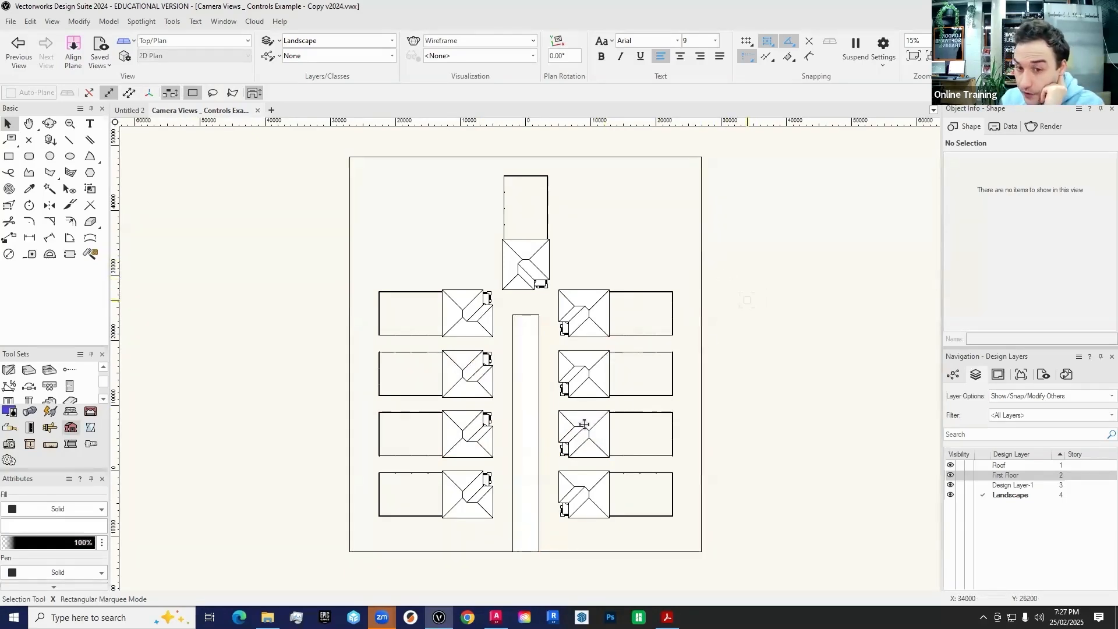
scroll(557, 418, up, 2)
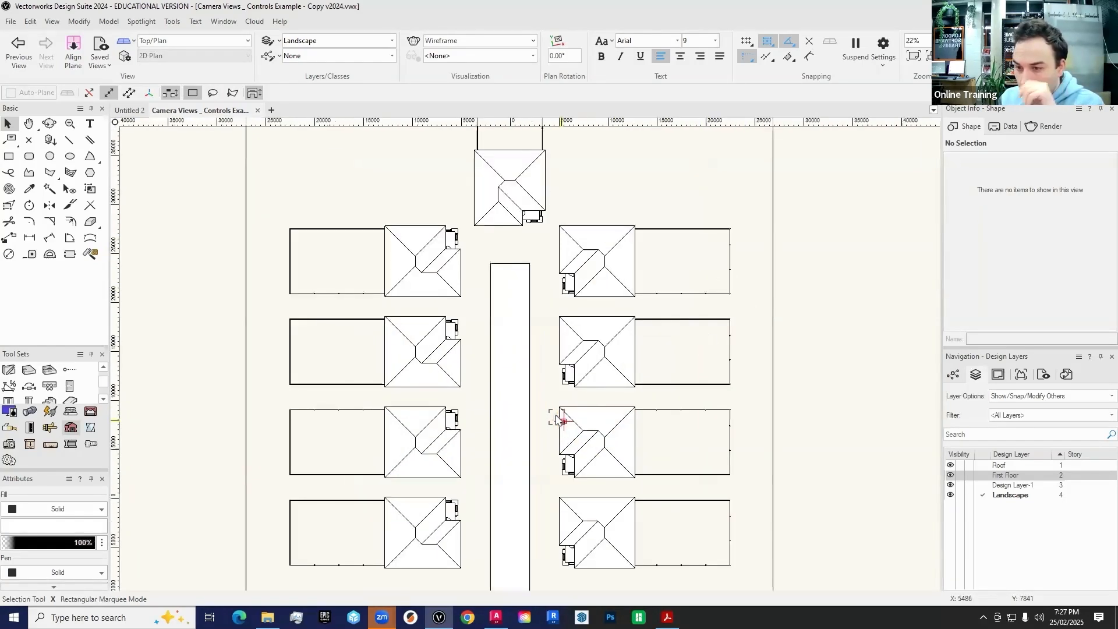